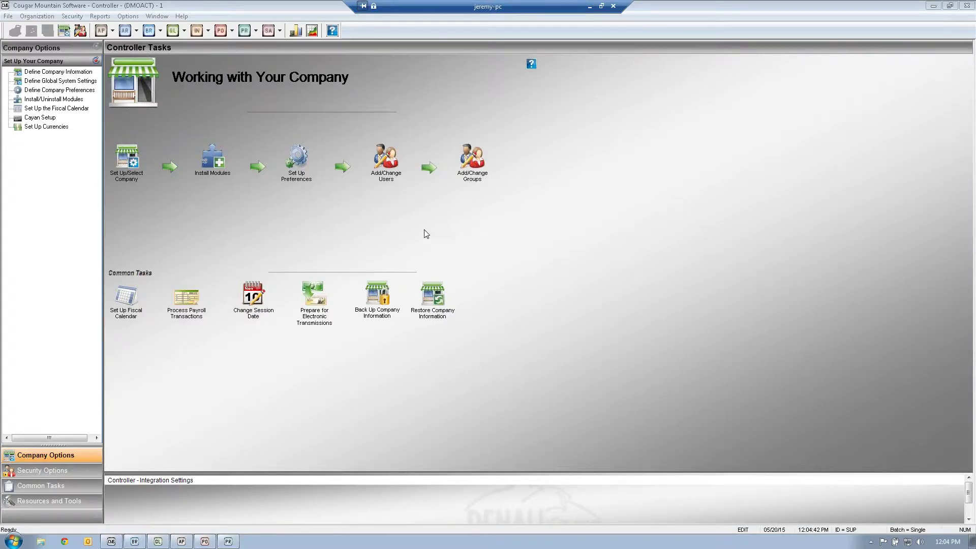
Load the first existing user record in Add/Change Users and open its access rights for editing
click(386, 162)
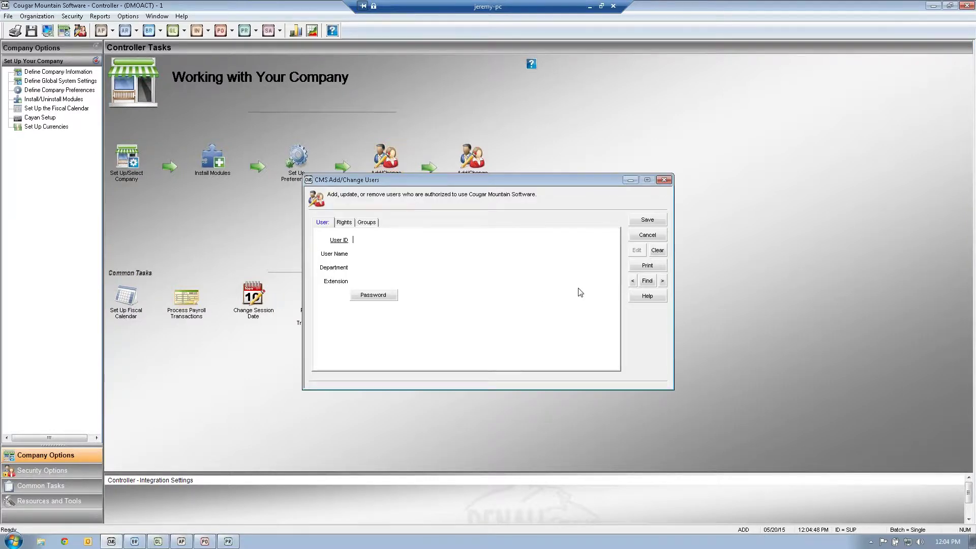
click(662, 280)
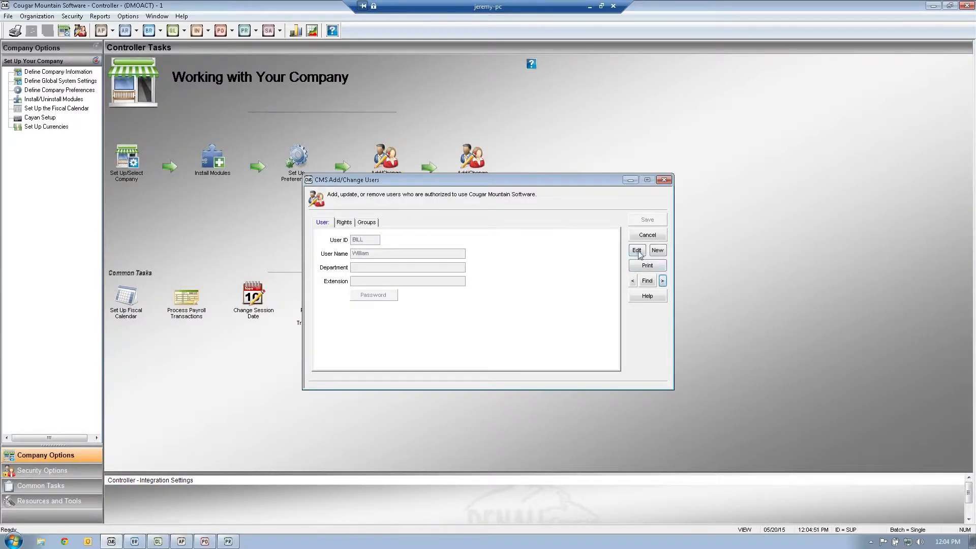
click(636, 250)
click(344, 223)
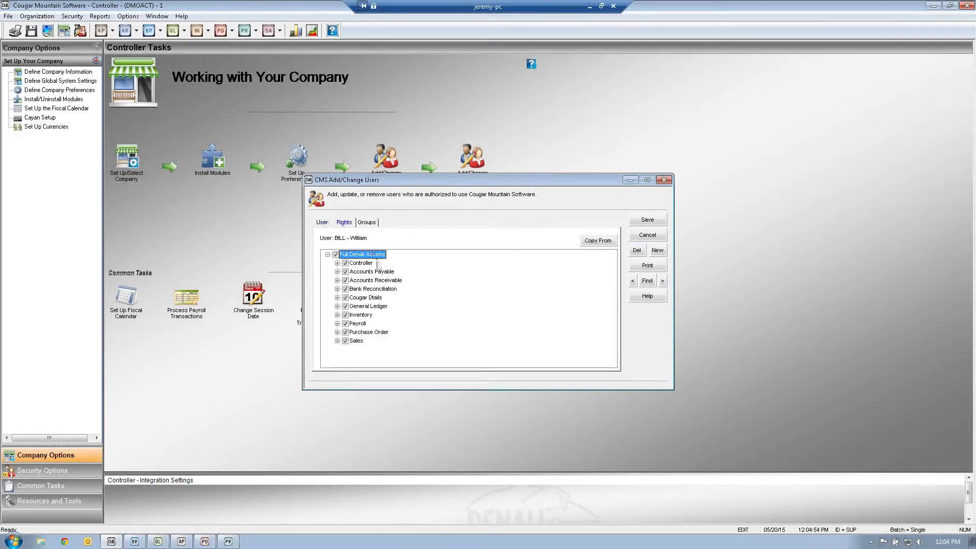
Restrict the user's rights to Accounts Payable only and expand that module's list of rights
click(335, 254)
click(345, 272)
click(336, 272)
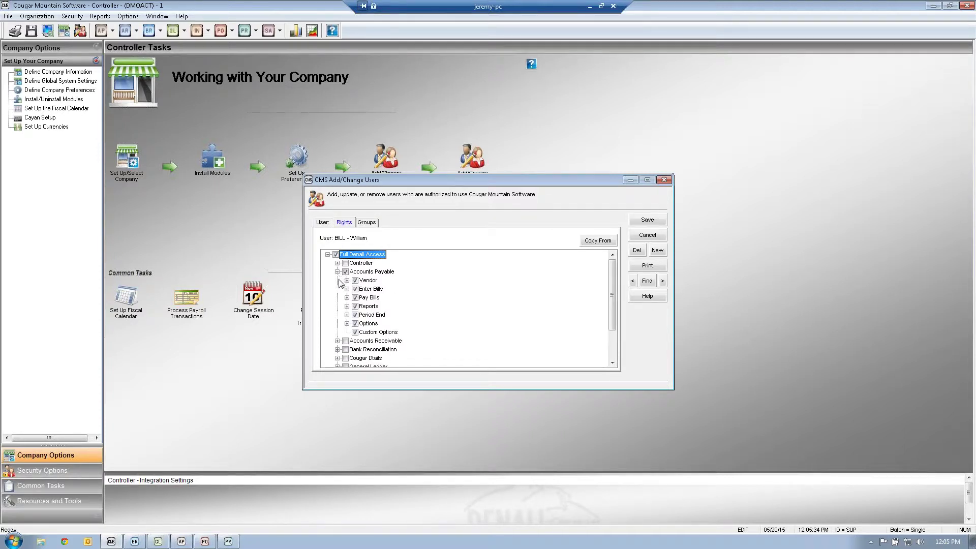
Remove the user's Post Bills right within the Enter Bills group of Accounts Payable
click(346, 289)
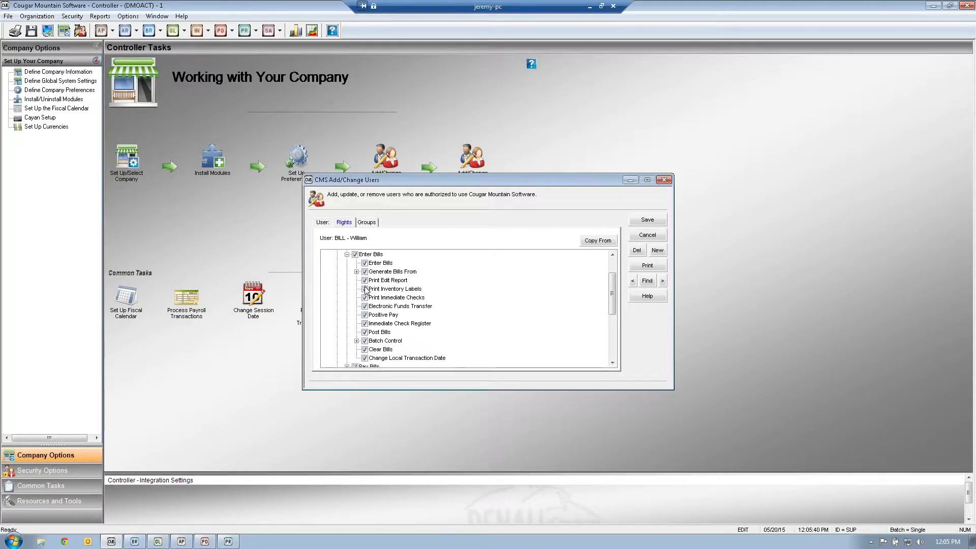
click(364, 332)
click(387, 333)
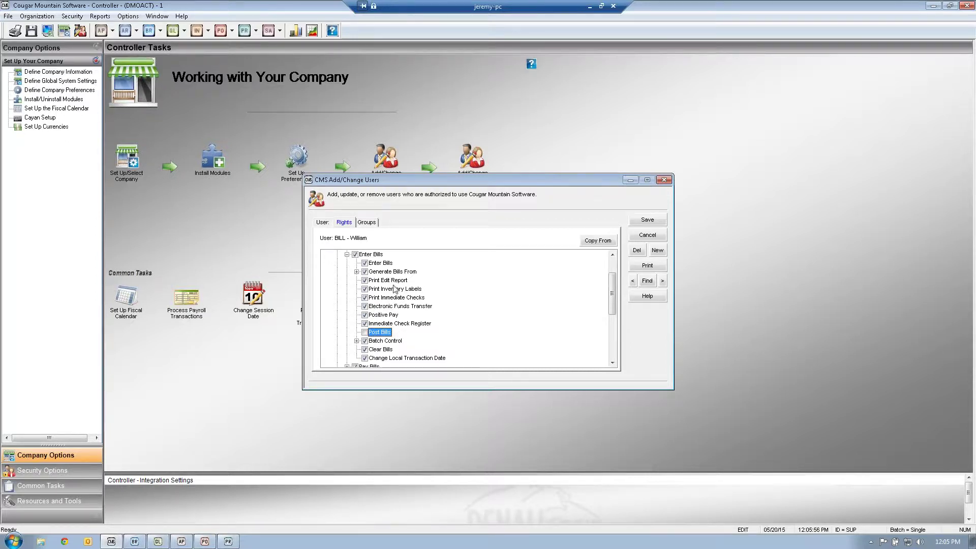
click(347, 254)
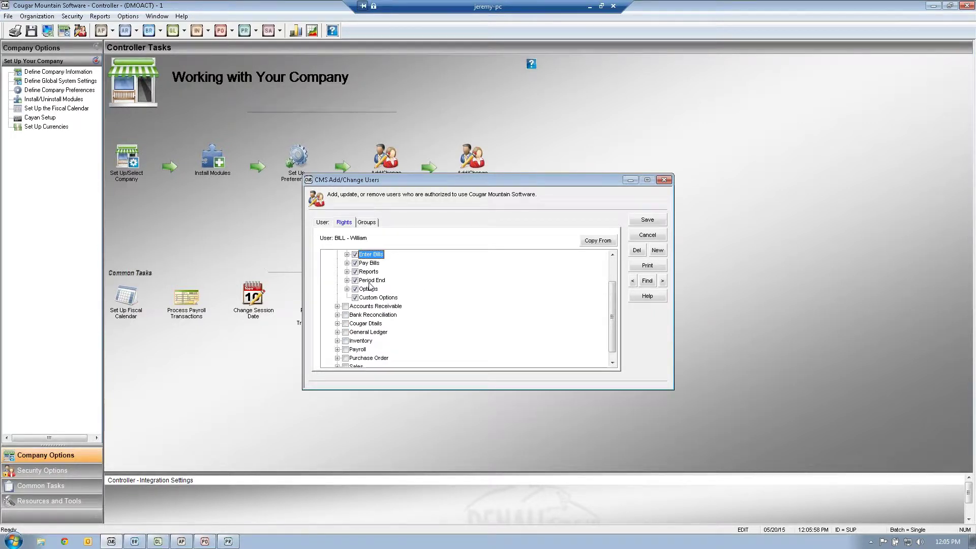
scroll(403, 315, up, 2)
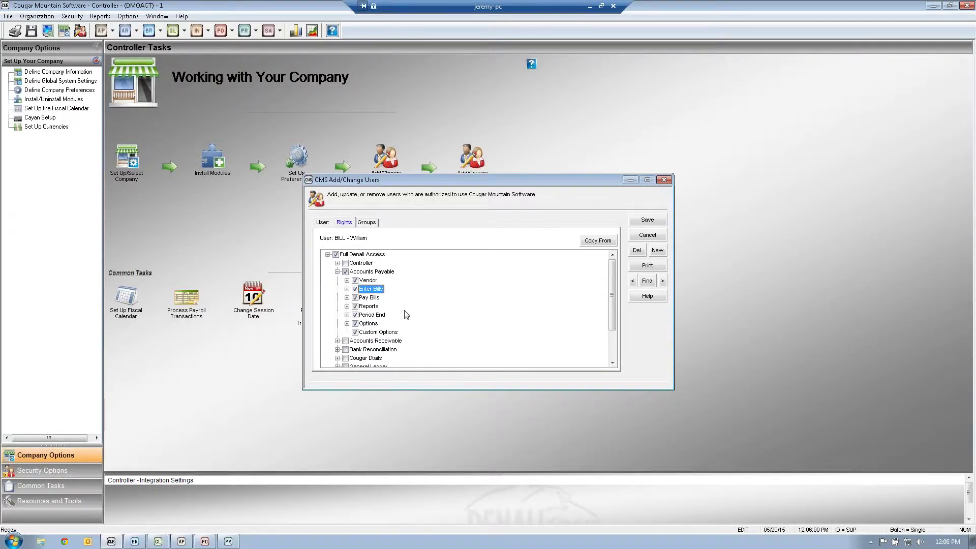
click(338, 272)
click(338, 272)
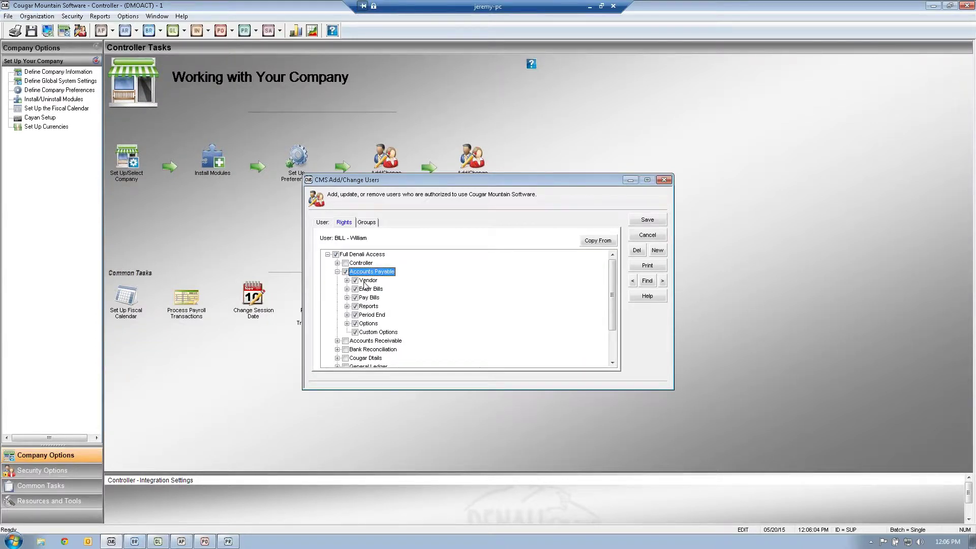
click(368, 289)
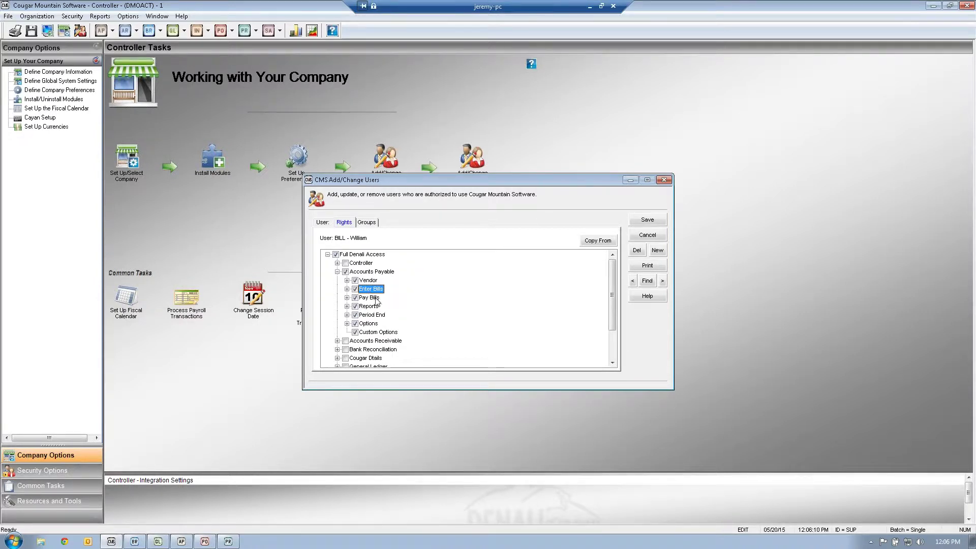
Remove the user's Pay Bills right in Accounts Payable, including all of its sub-rights
click(355, 297)
click(347, 298)
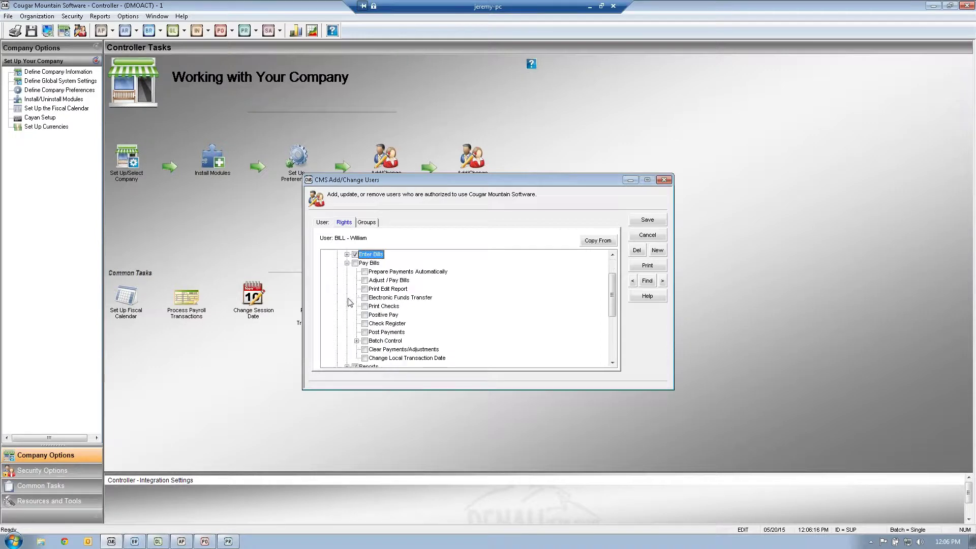
click(355, 262)
click(355, 262)
click(346, 262)
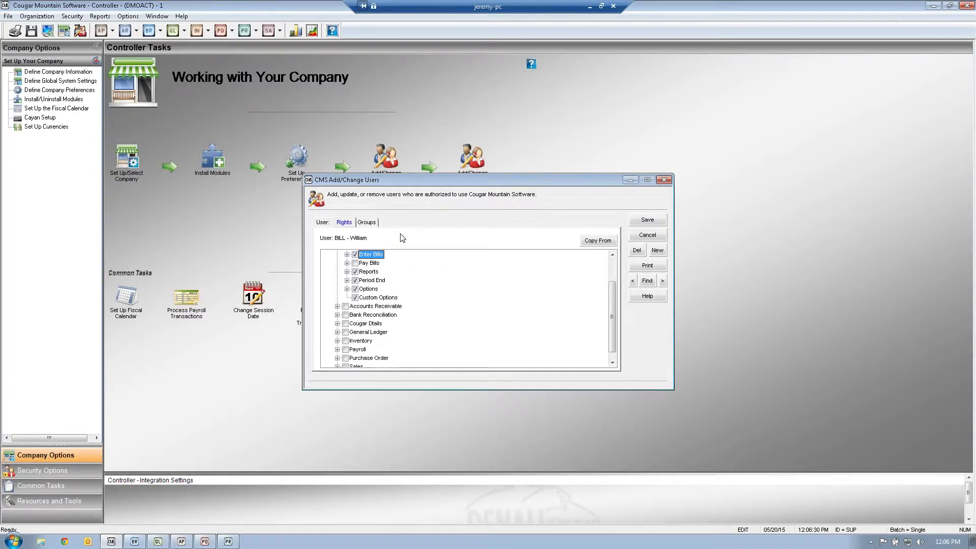
Collapse the Accounts Payable rights and restore the user's access across all modules
scroll(435, 272, up, 2)
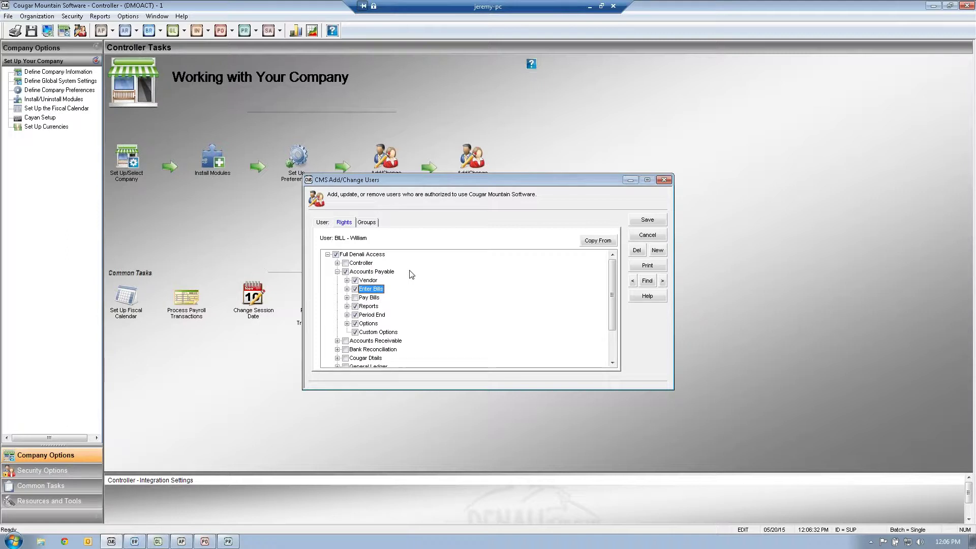
click(337, 271)
click(346, 271)
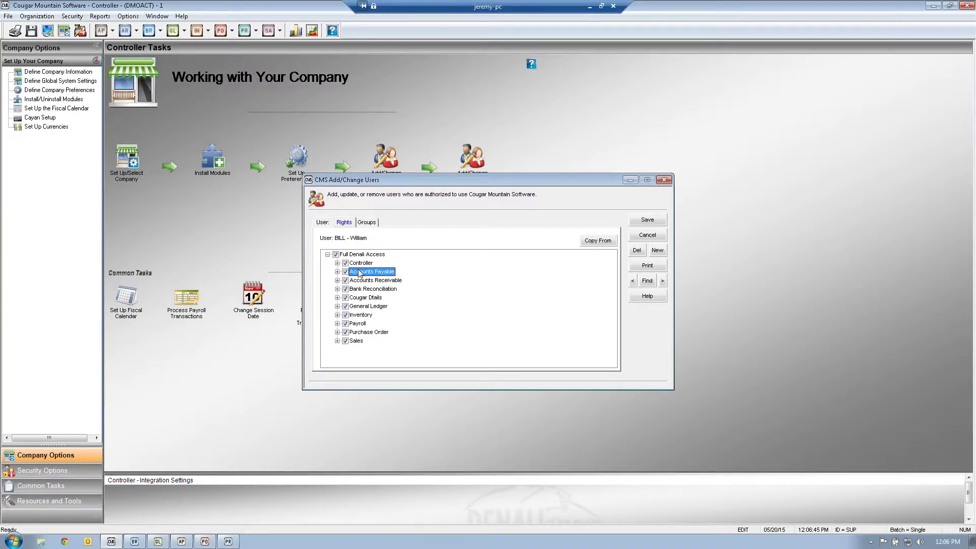
click(345, 306)
Switch to the PowerPoint slide show and advance from the security slide to the one on balancing cash
key(alt+Tab)
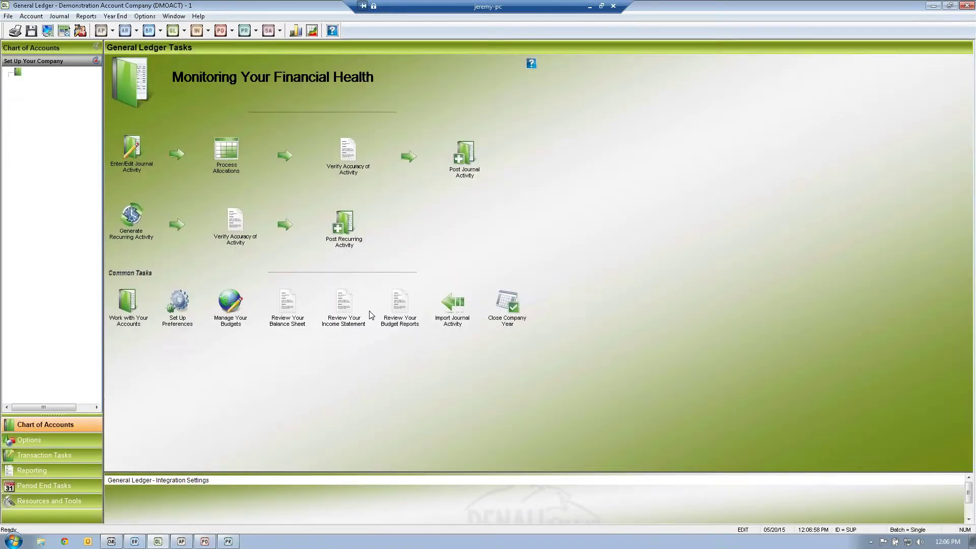
click(588, 5)
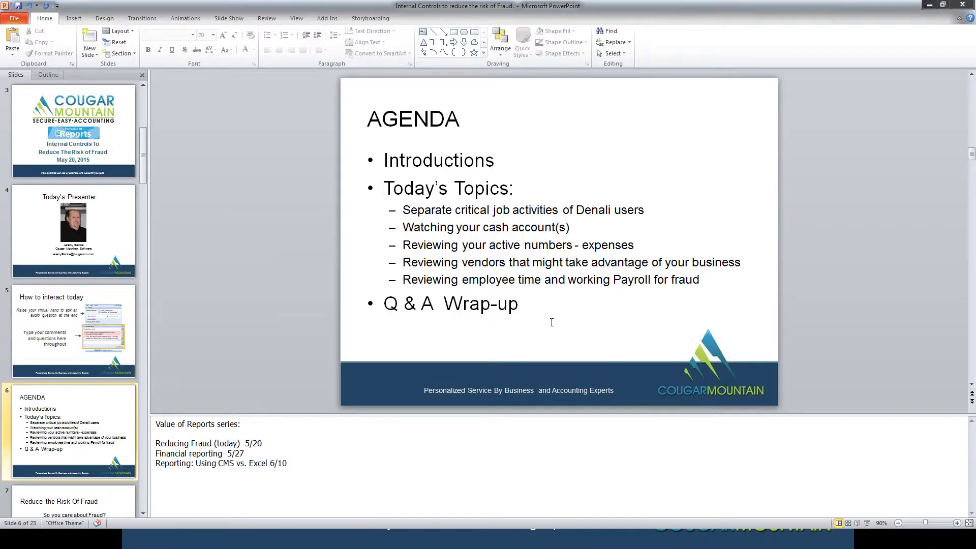
key(alt+Tab)
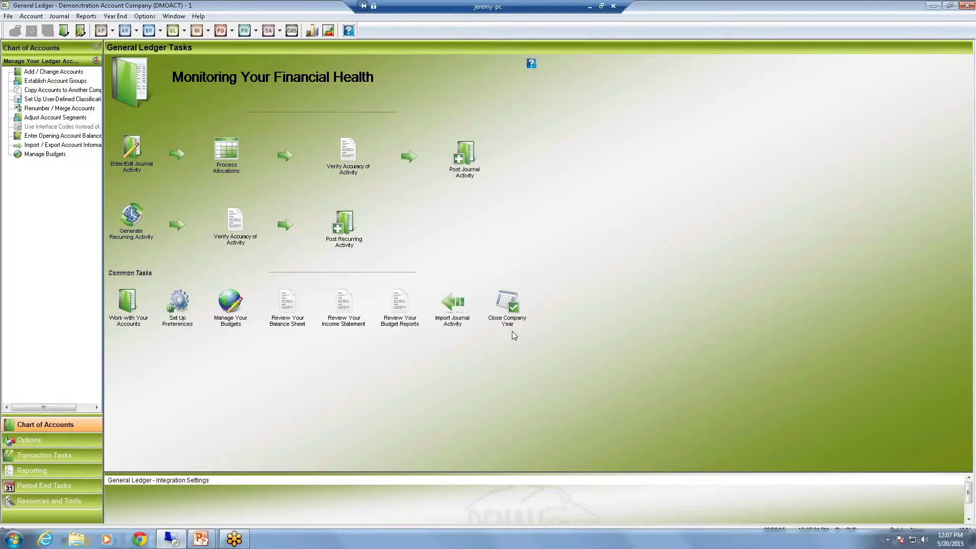
click(587, 5)
key(alt+Tab)
key(alt+Tab)
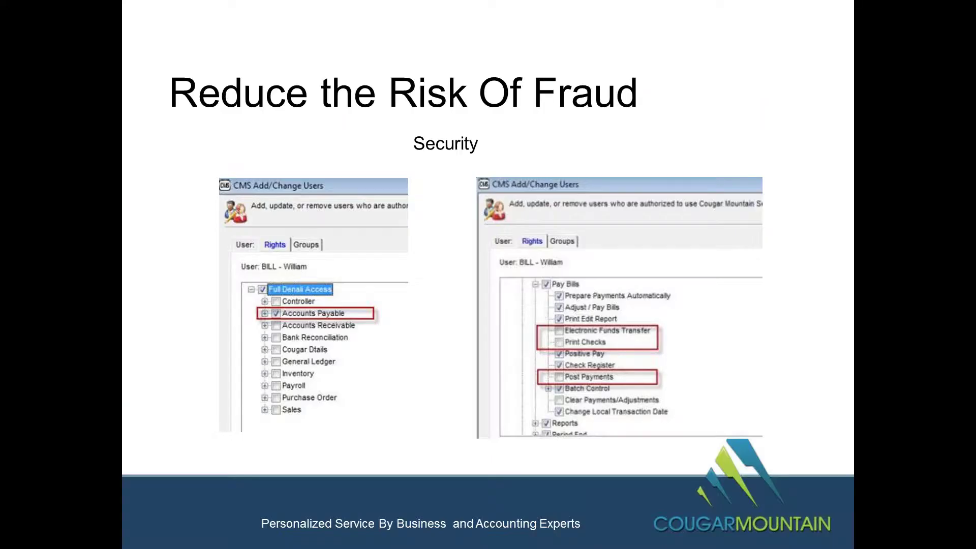
key(Right)
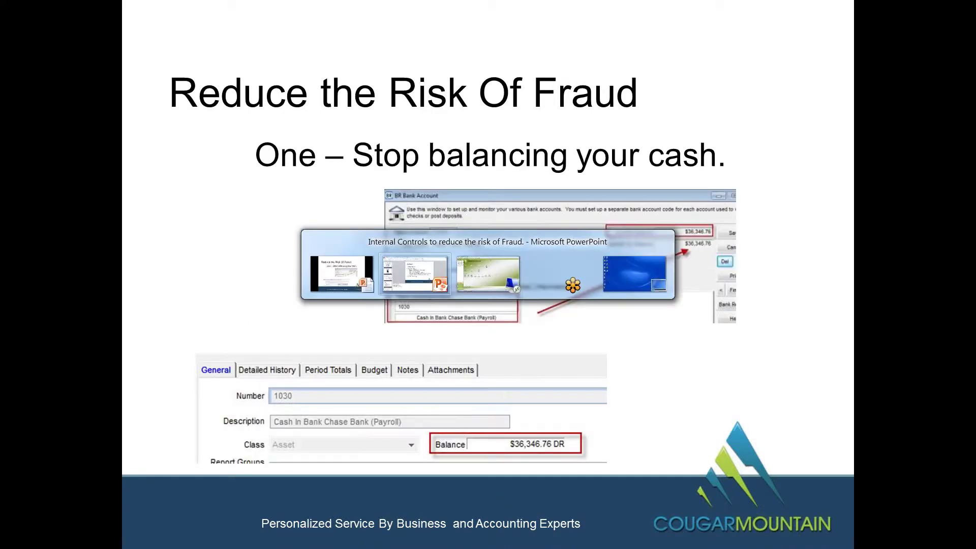
Switch back to the accounting software and view the first bank account record in Bank Reconciliation
key(alt+Tab)
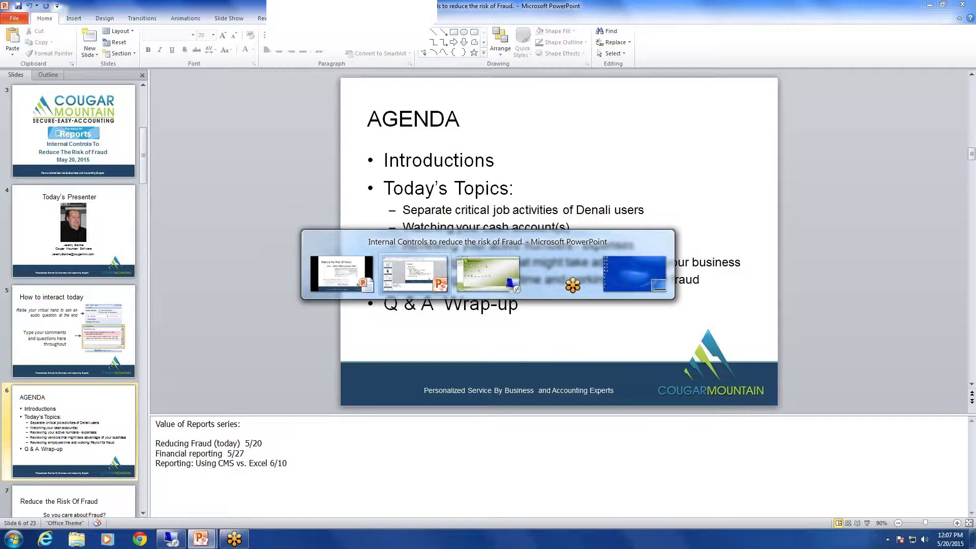
key(alt+Tab)
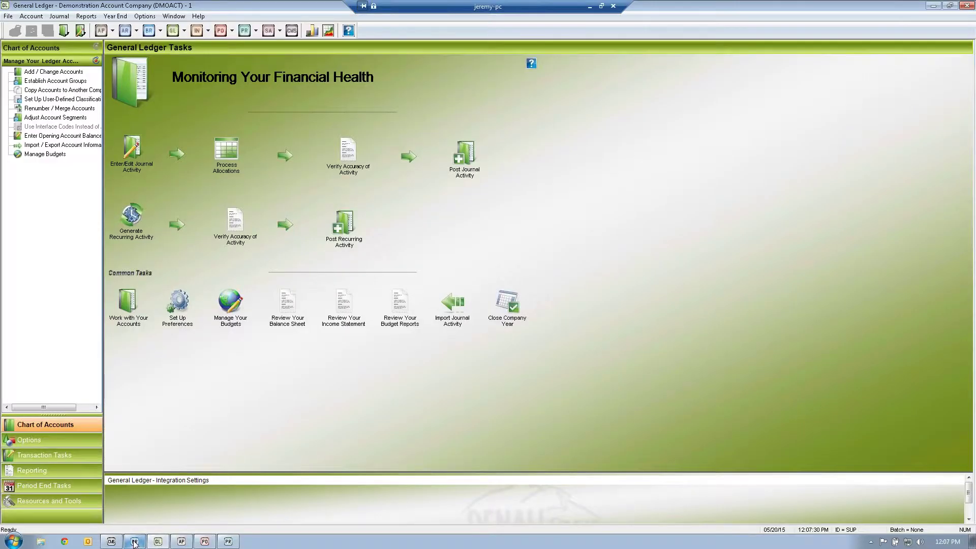
click(134, 542)
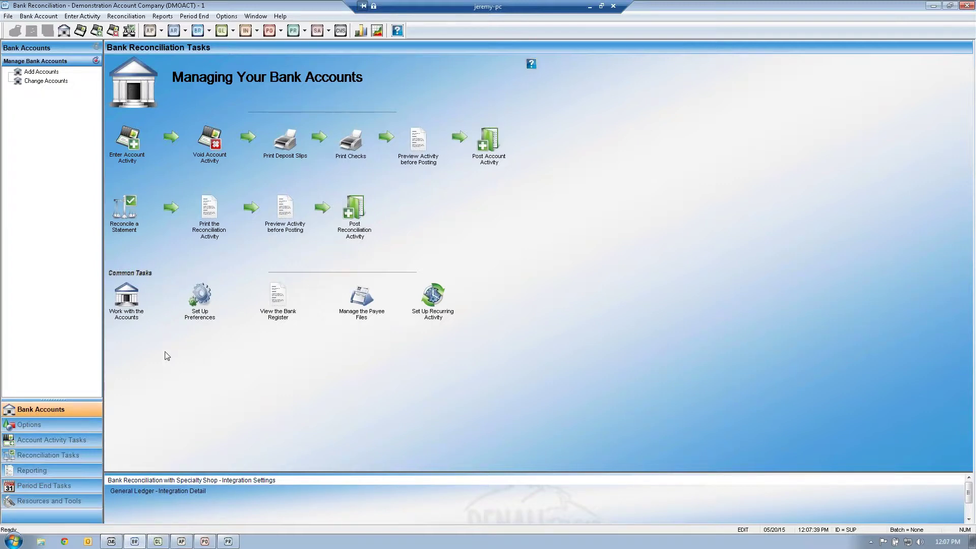
click(125, 305)
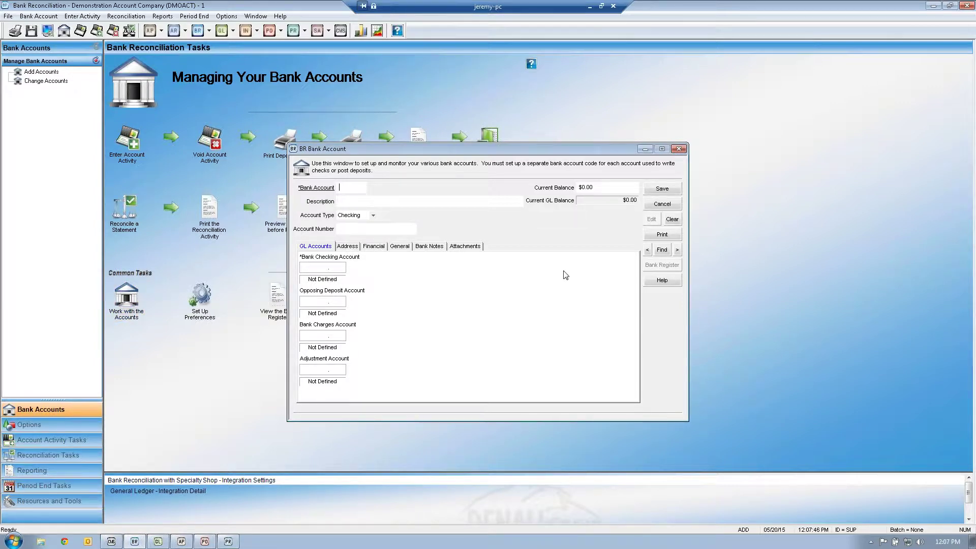
click(677, 250)
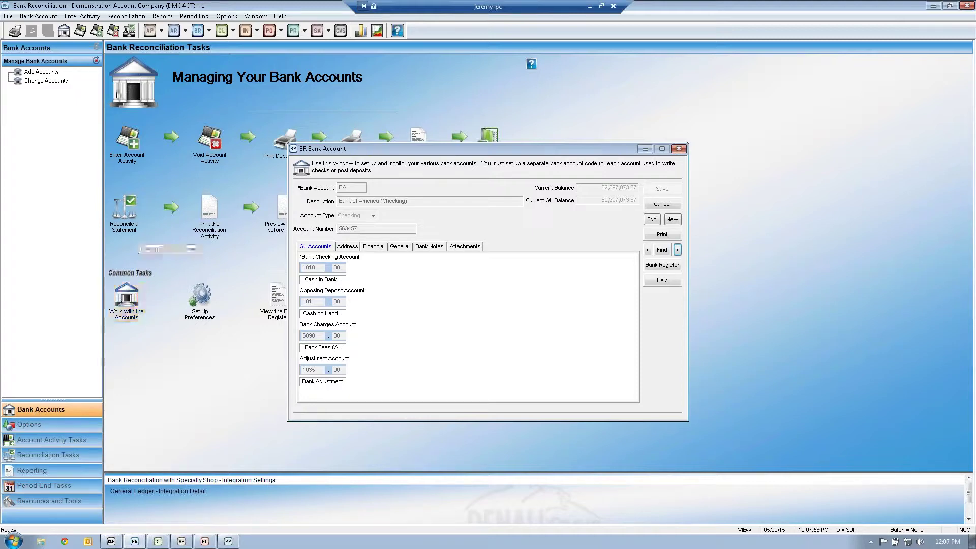
Compare the Bank of America checking account's current balance with its GL balance, and close the record without saving
click(46, 19)
key(Escape)
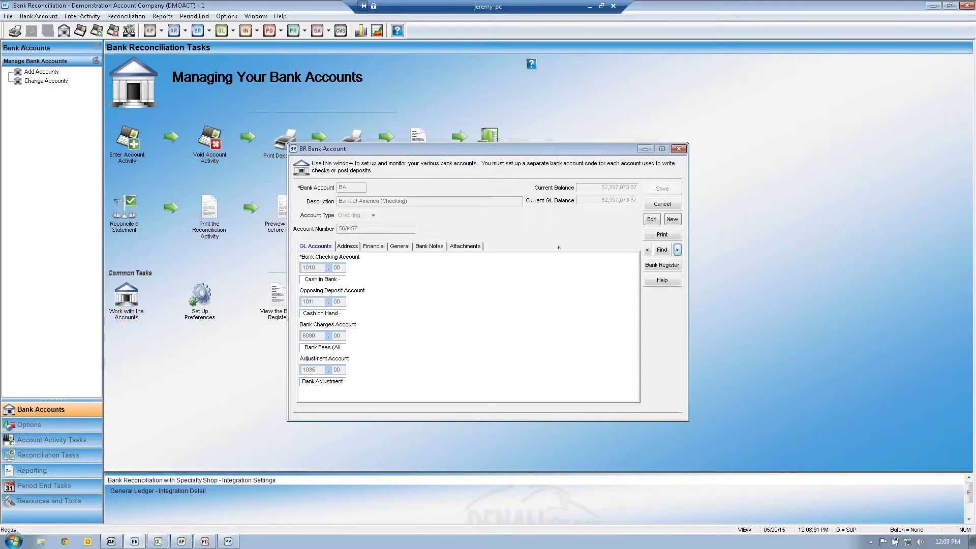
click(652, 218)
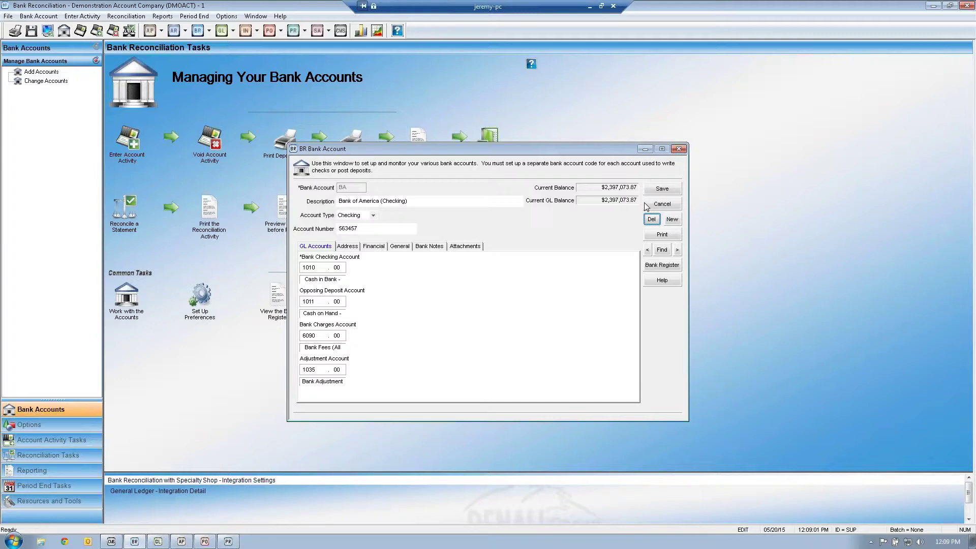
click(674, 208)
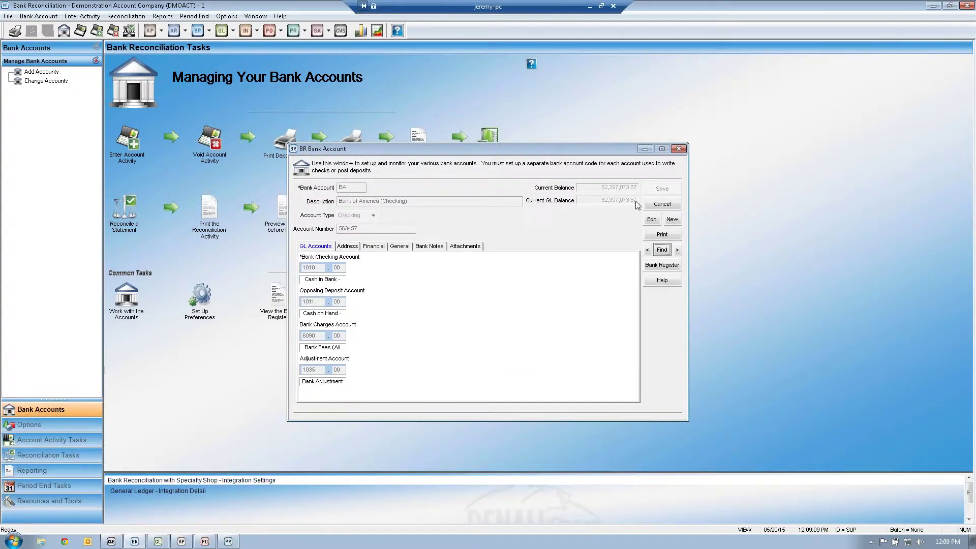
click(651, 219)
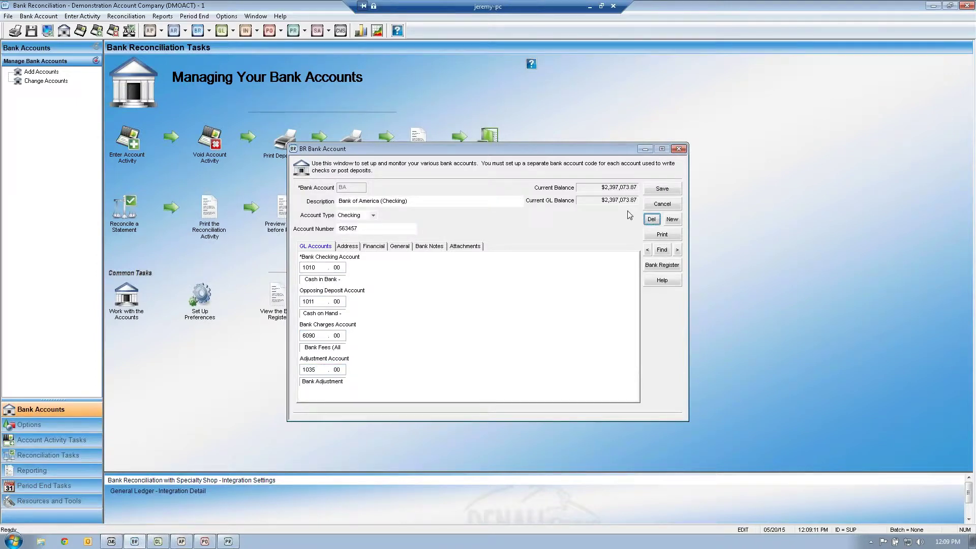
click(679, 209)
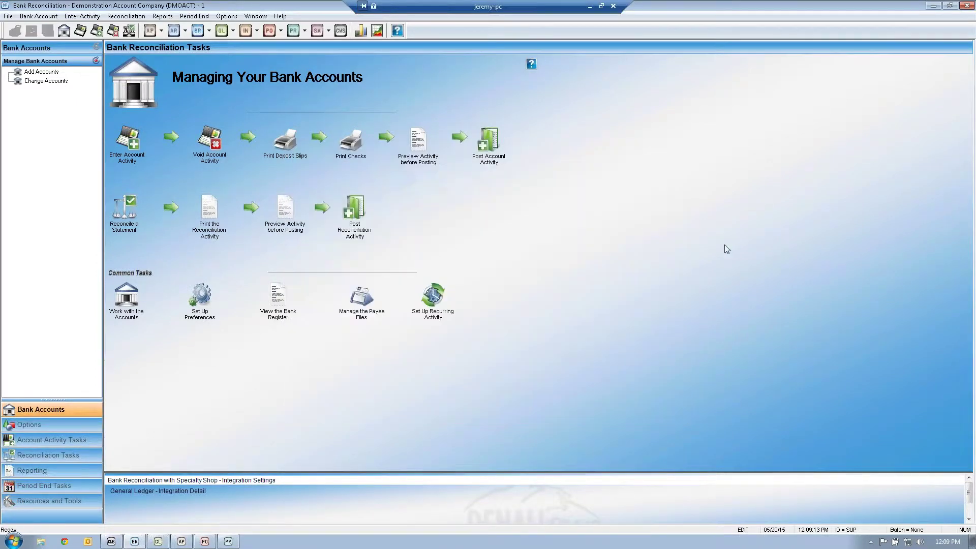
Show the PowerPoint slide on check and balances, and return to the accounting software
click(589, 6)
click(743, 309)
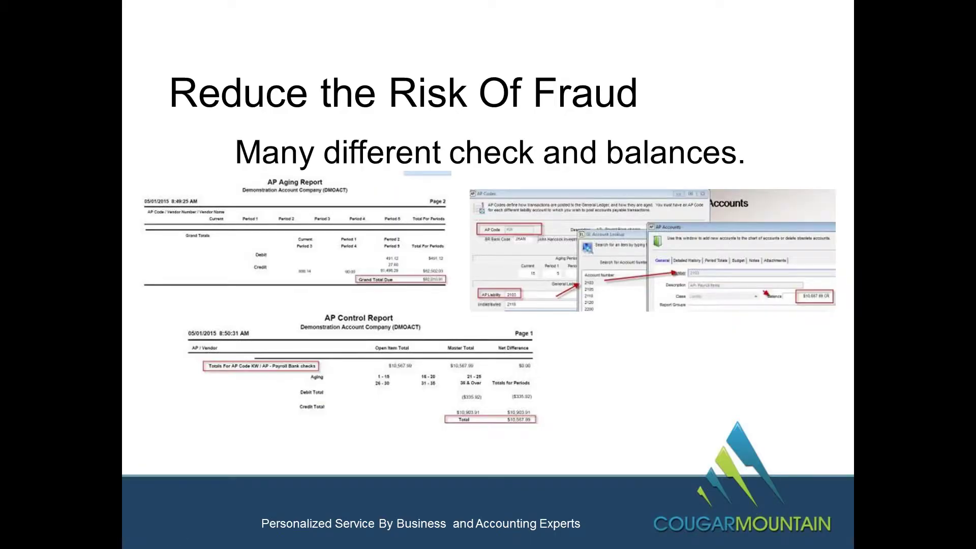
key(alt+Tab)
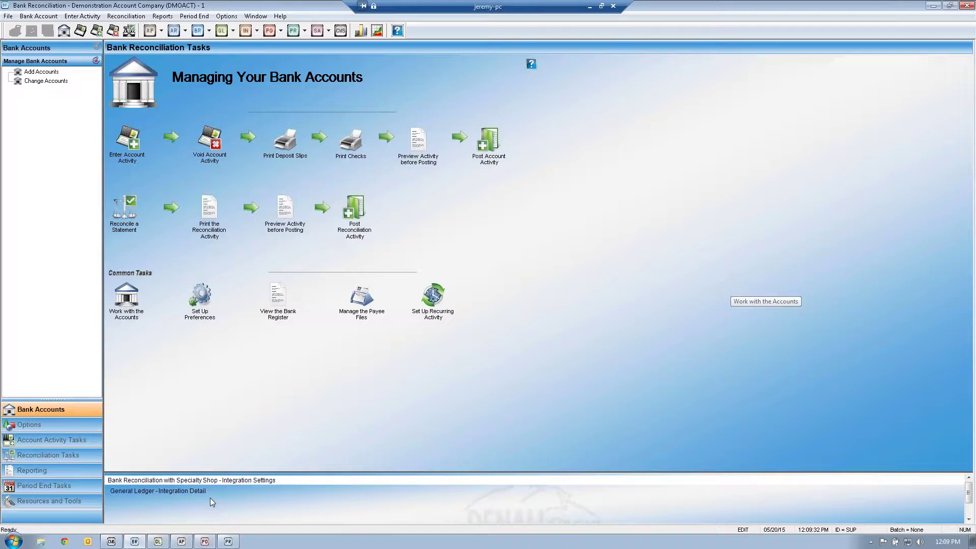
Generate the Accounts Payable aging report with the Condensed report type and display it on screen
click(196, 543)
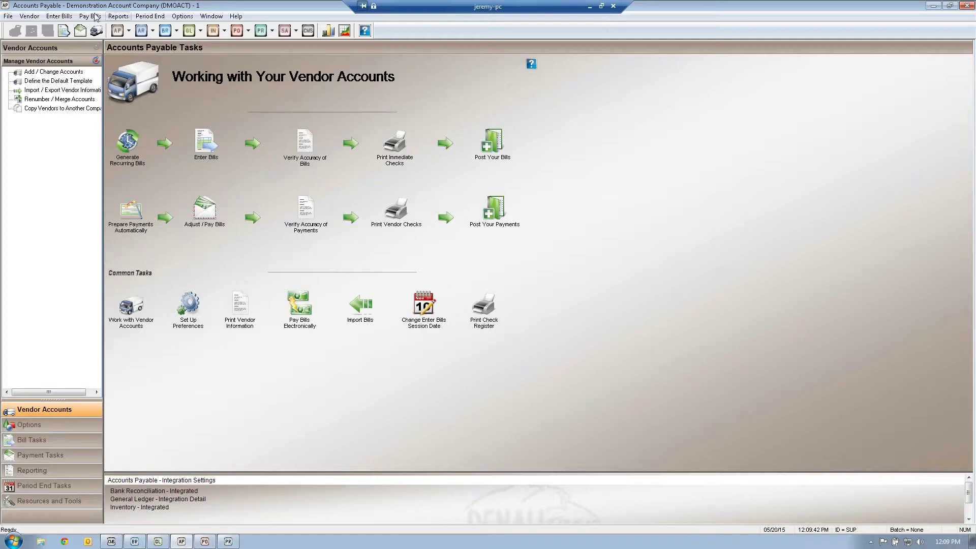
click(122, 16)
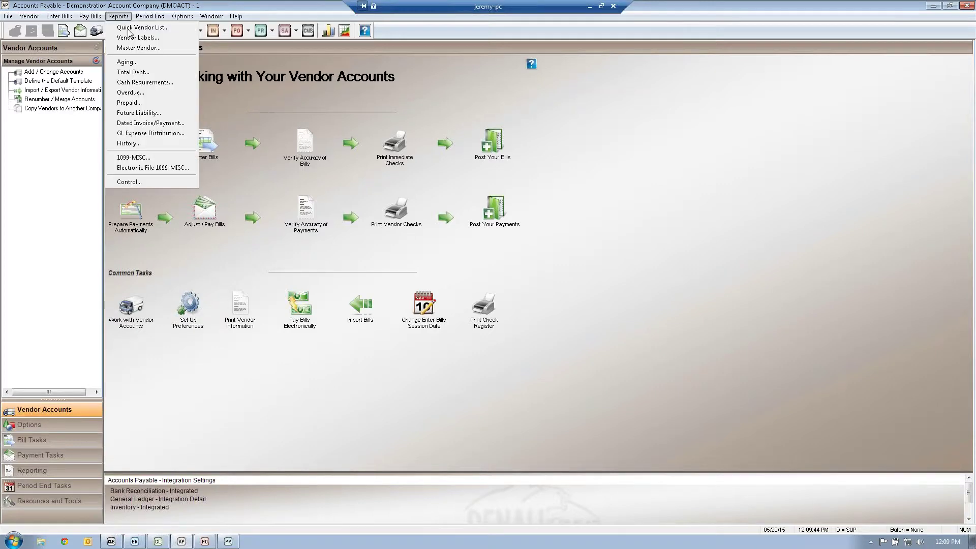
click(127, 62)
click(475, 211)
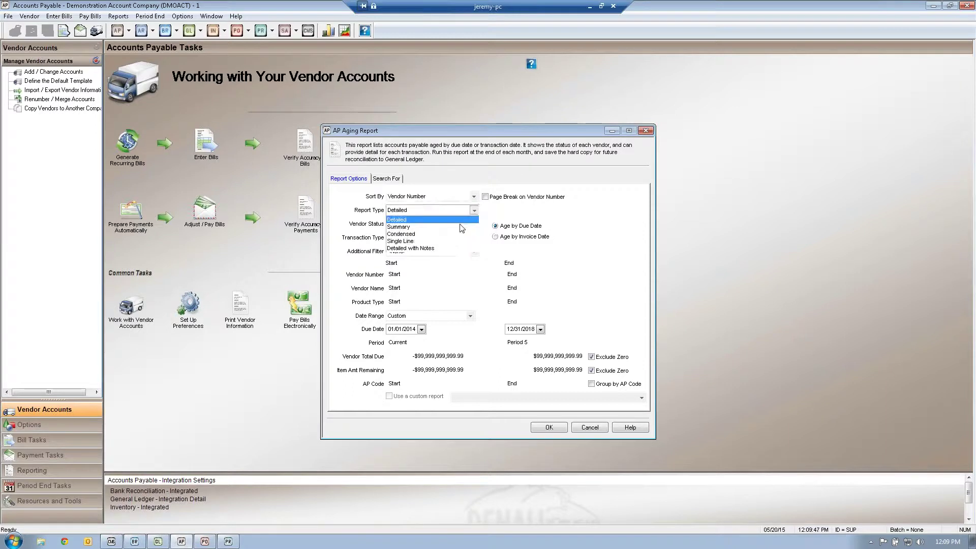
click(455, 234)
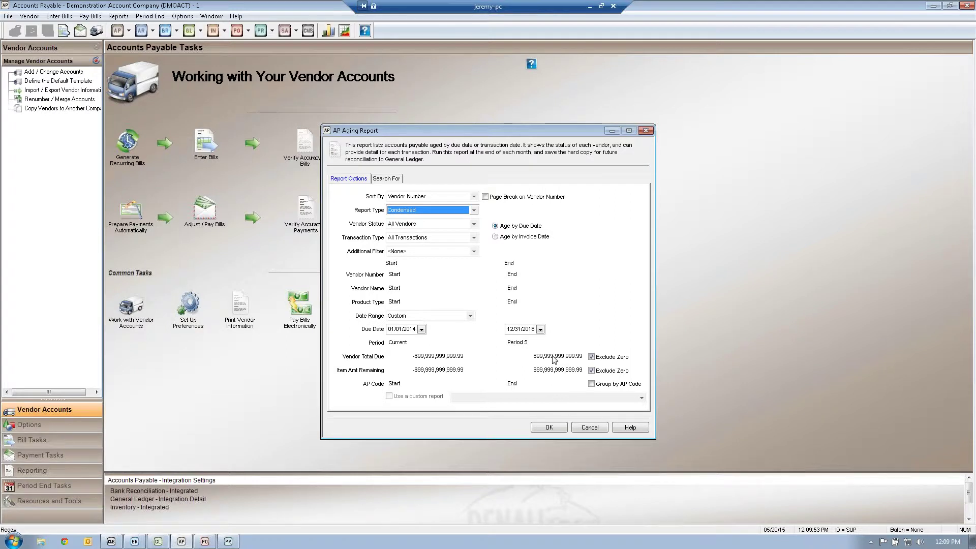
click(540, 436)
click(456, 317)
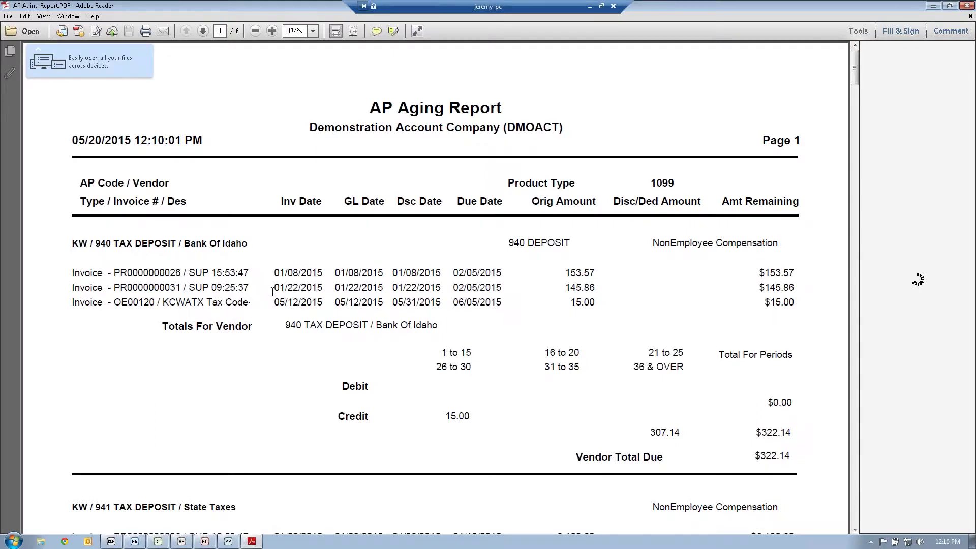
Highlight the 940 TAX DEPOSIT vendor, its three invoices and its vendor total due in the aging report
drag(95, 243, 176, 244)
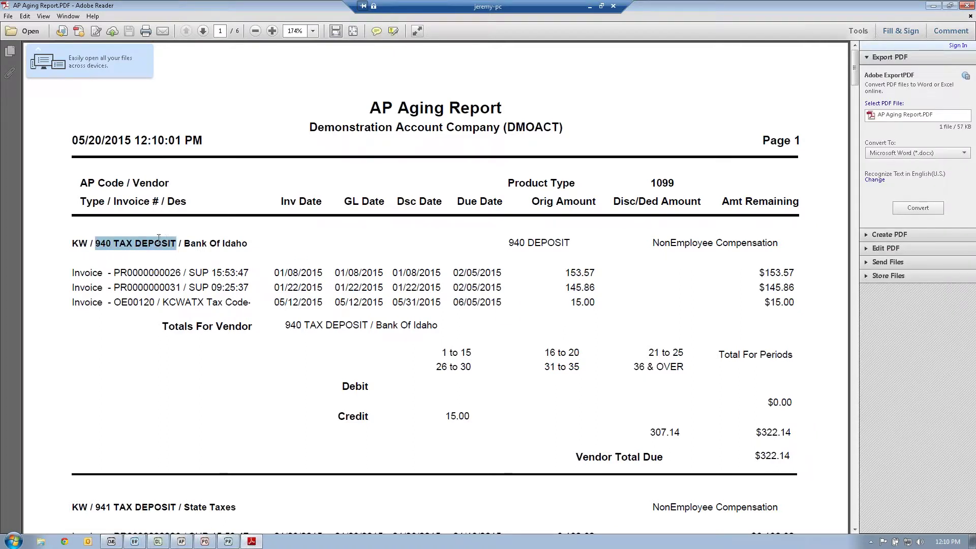
drag(72, 273, 182, 273)
double_click(79, 287)
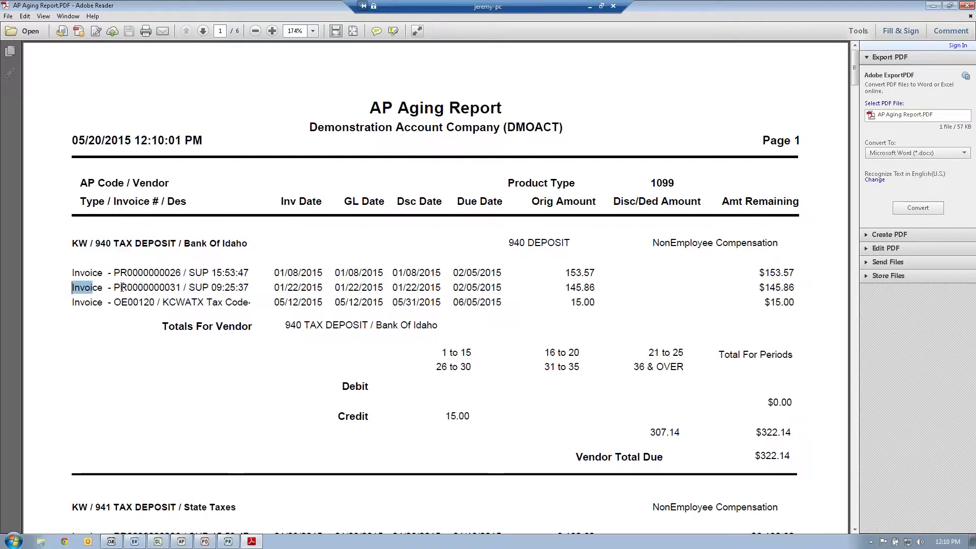
drag(123, 287, 181, 288)
drag(73, 303, 137, 309)
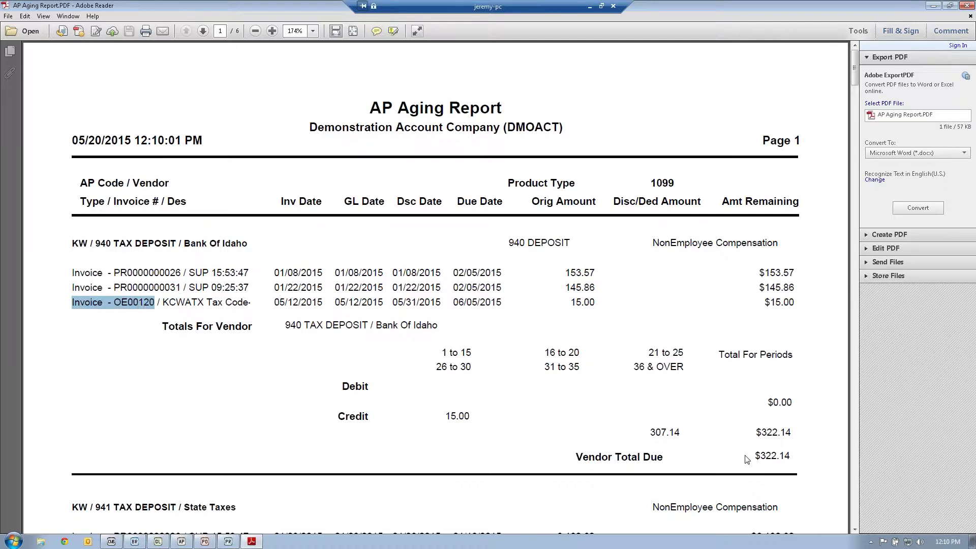
drag(751, 456, 798, 455)
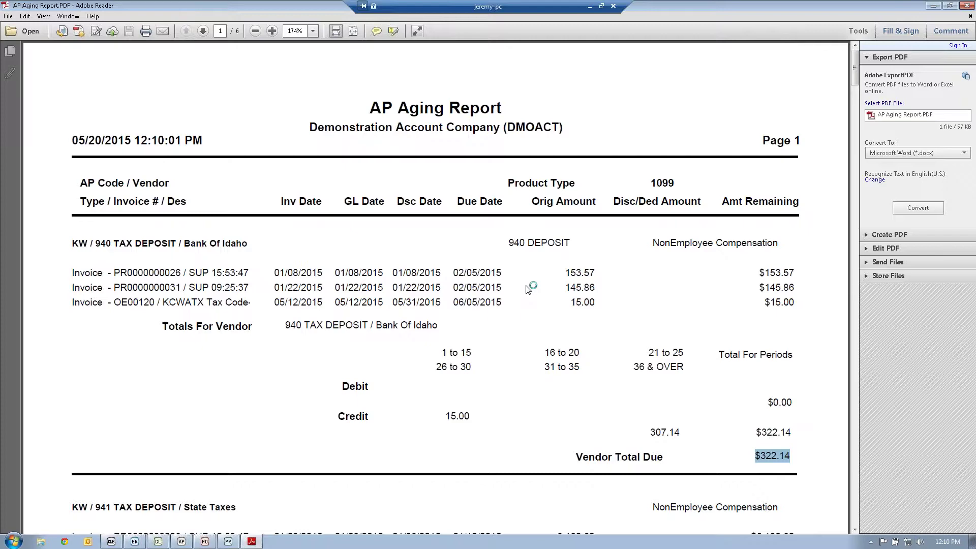
Review the 940 and 941 TAX DEPOSIT vendor sections of the aging report, and close the report
scroll(525, 294, down, 1)
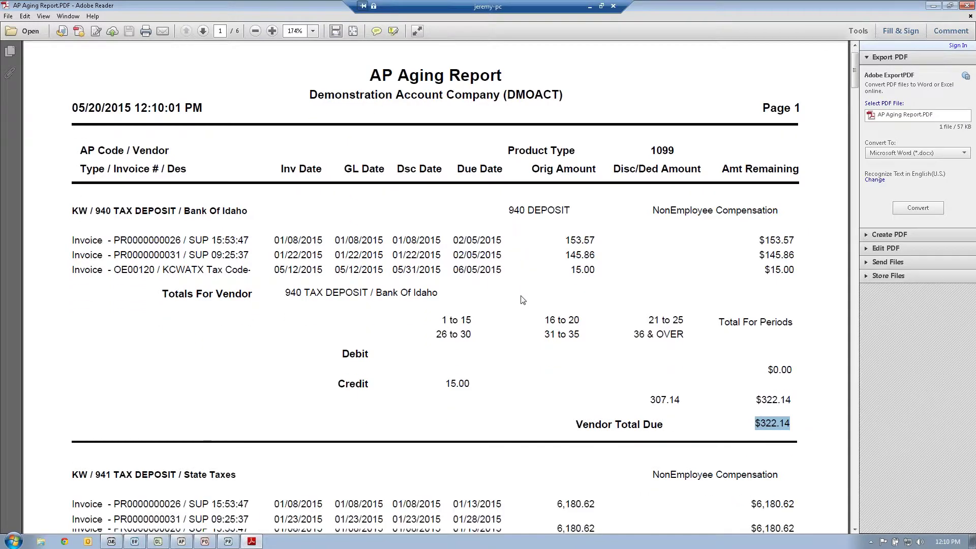
scroll(523, 300, down, 1)
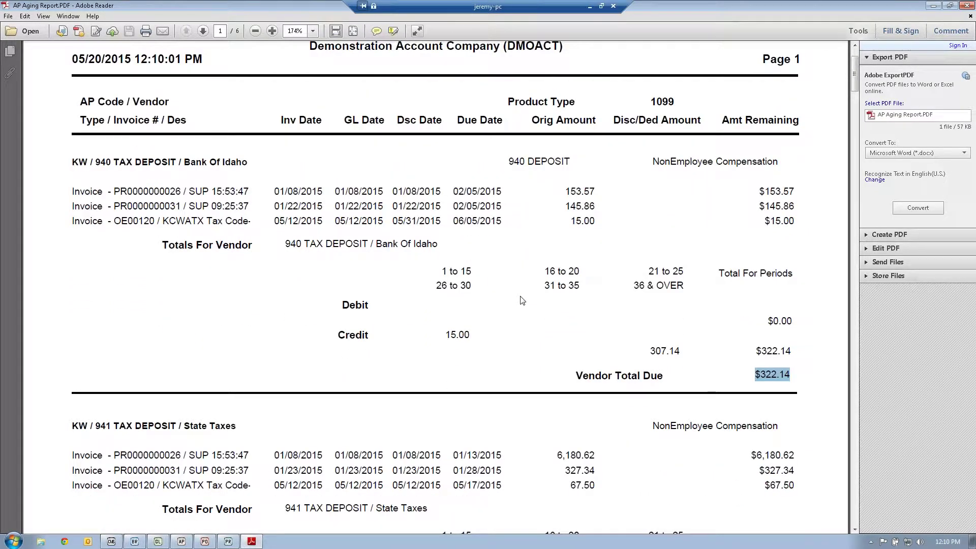
scroll(522, 299, down, 1)
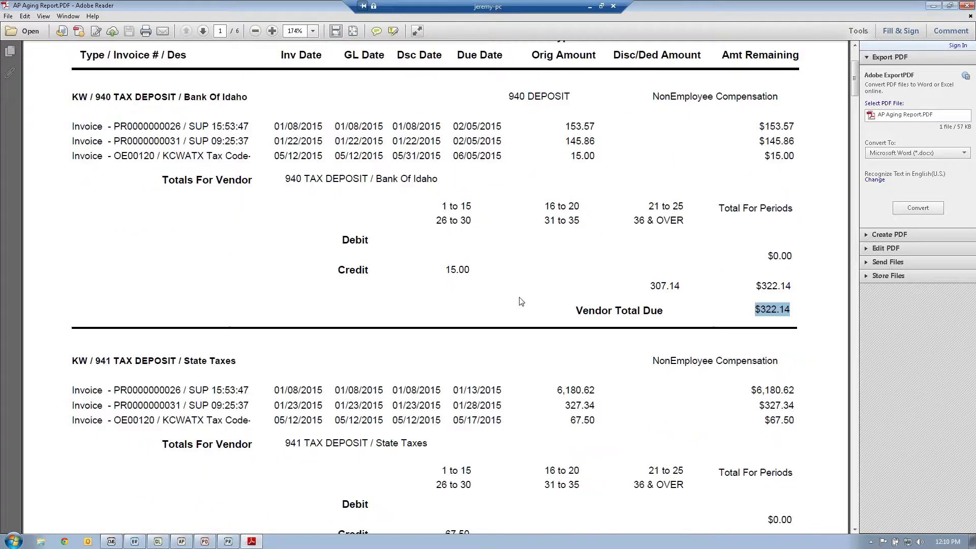
scroll(521, 301, down, 1)
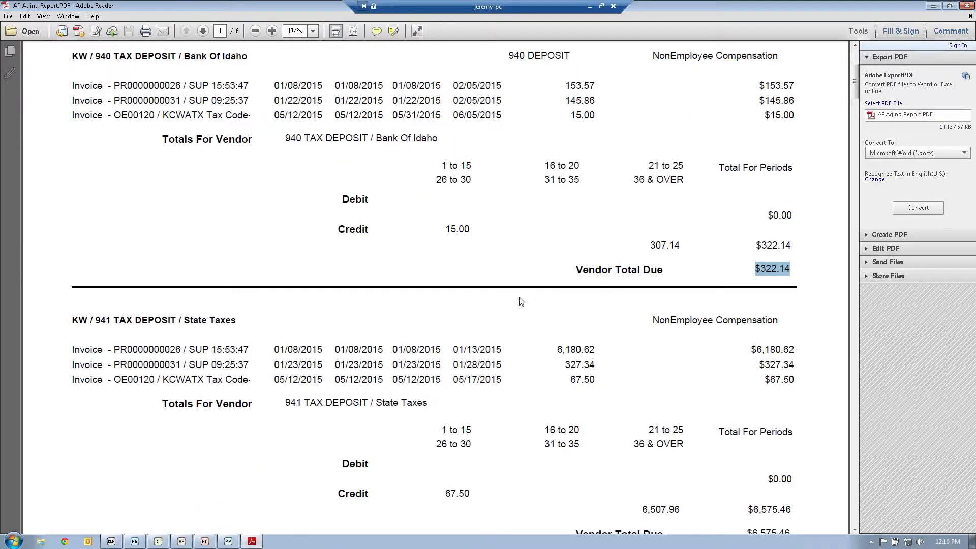
scroll(520, 302, down, 2)
scroll(519, 321, up, 4)
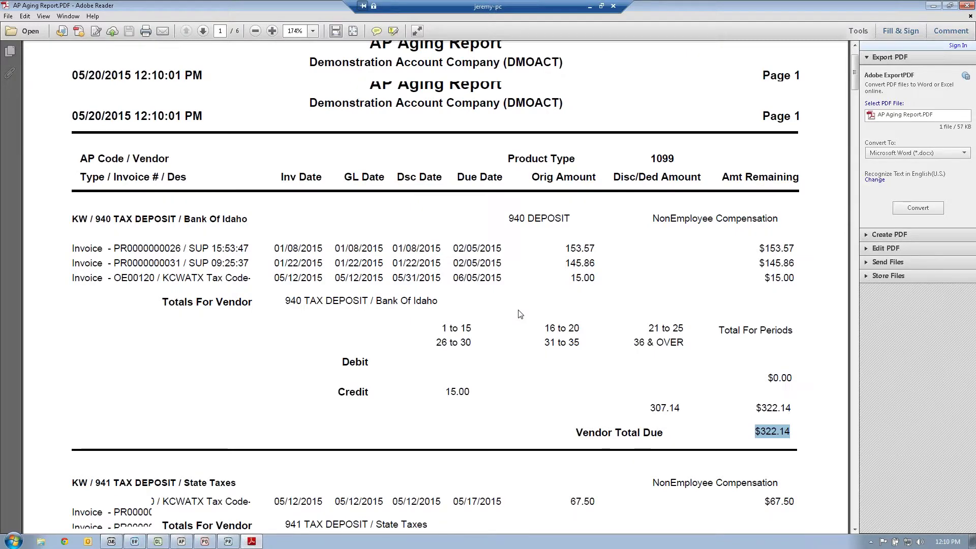
scroll(591, 177, up, 1)
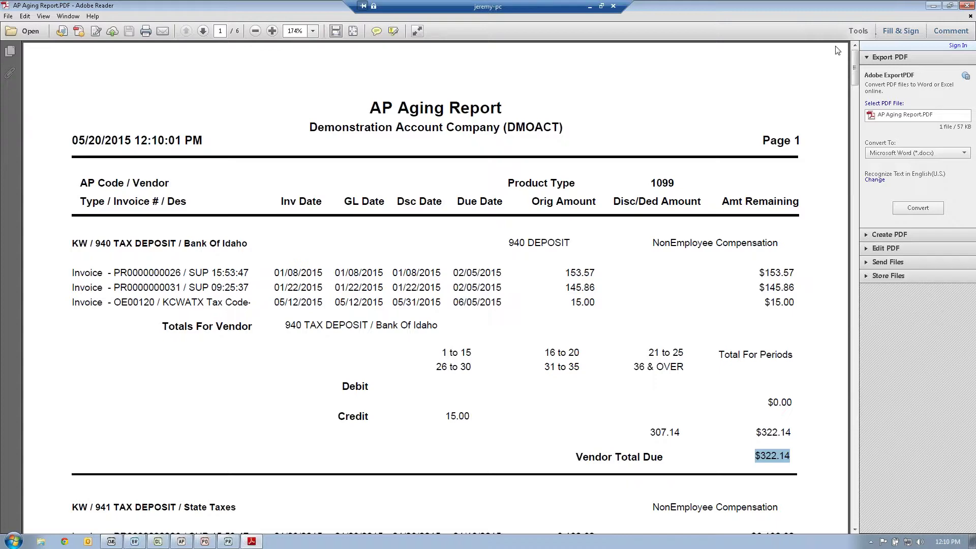
click(965, 6)
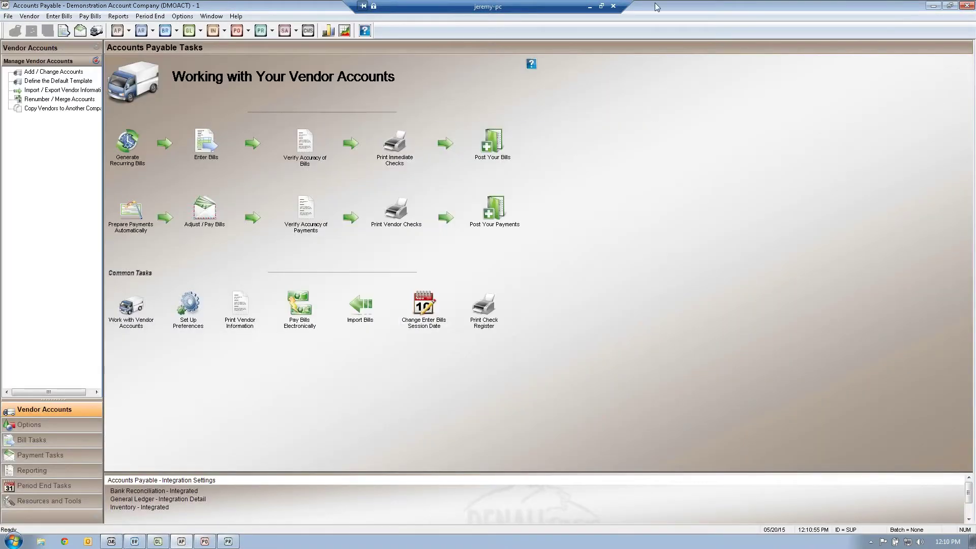
In the General Ledger income statement report, set the ending period to Period 12 and turn on account number printing
click(590, 7)
key(alt+Tab)
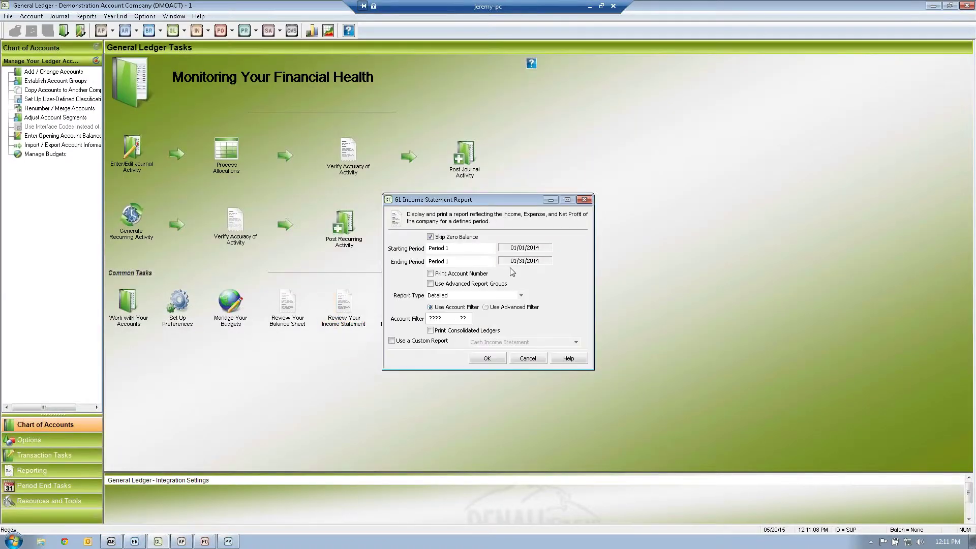
click(480, 261)
text(12)
key(Tab)
click(431, 274)
Choose the Profit and Loss report type and display the statement on screen
click(456, 294)
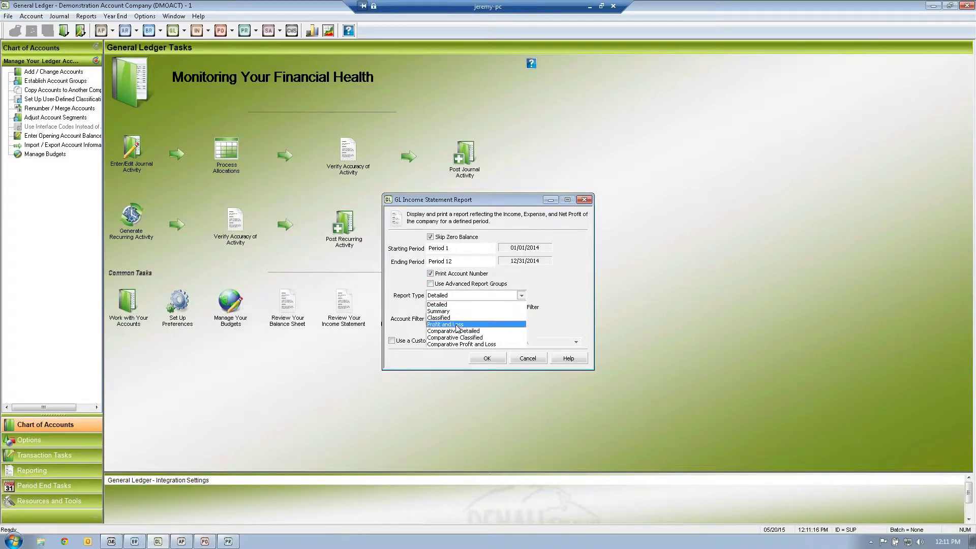
click(473, 329)
click(485, 358)
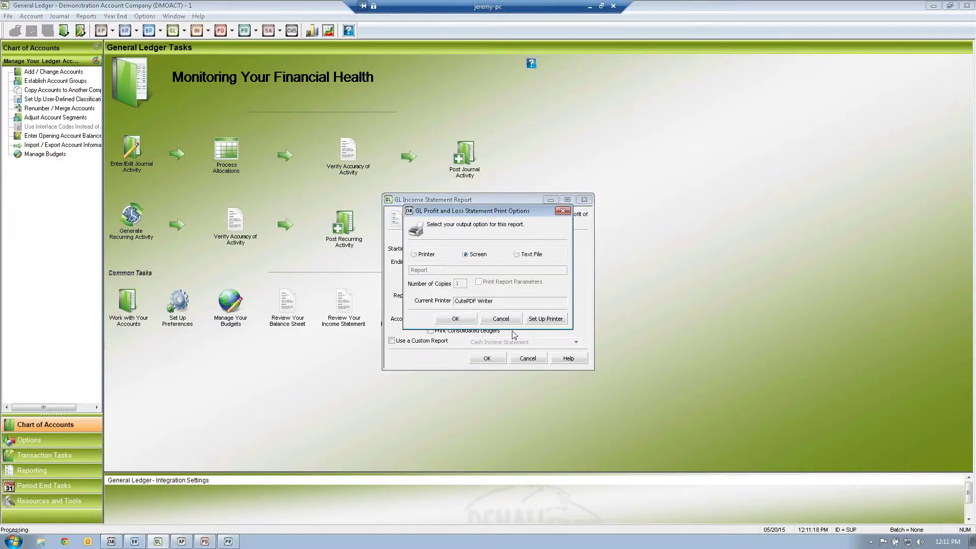
click(457, 316)
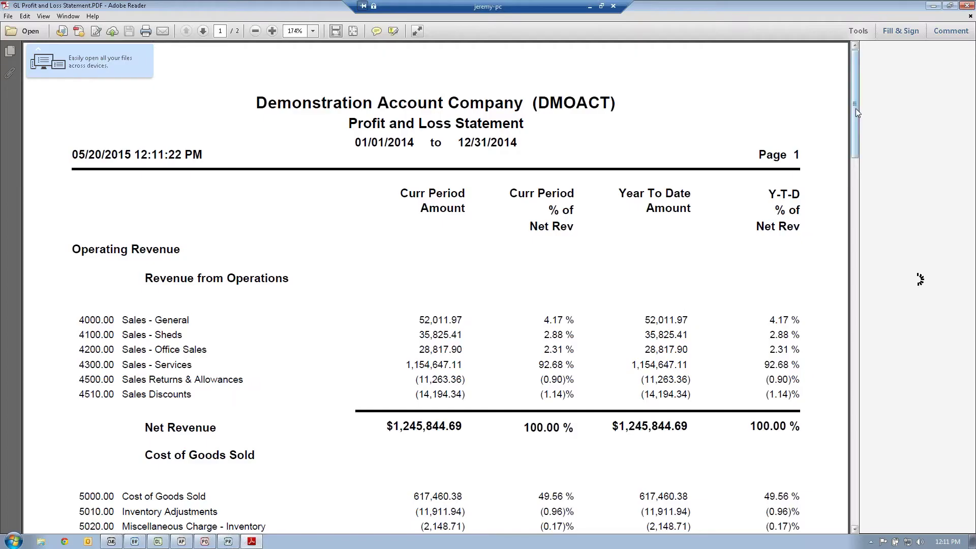
Examine the operating expenses in the profit and loss statement, comparing the Legal & Accounting account with General Salaries
drag(855, 108, 853, 211)
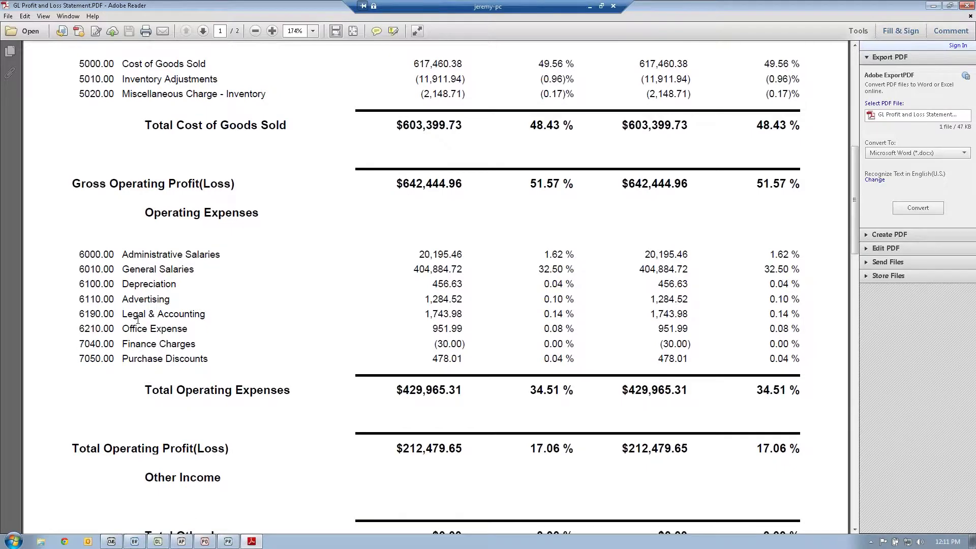
drag(86, 315, 463, 316)
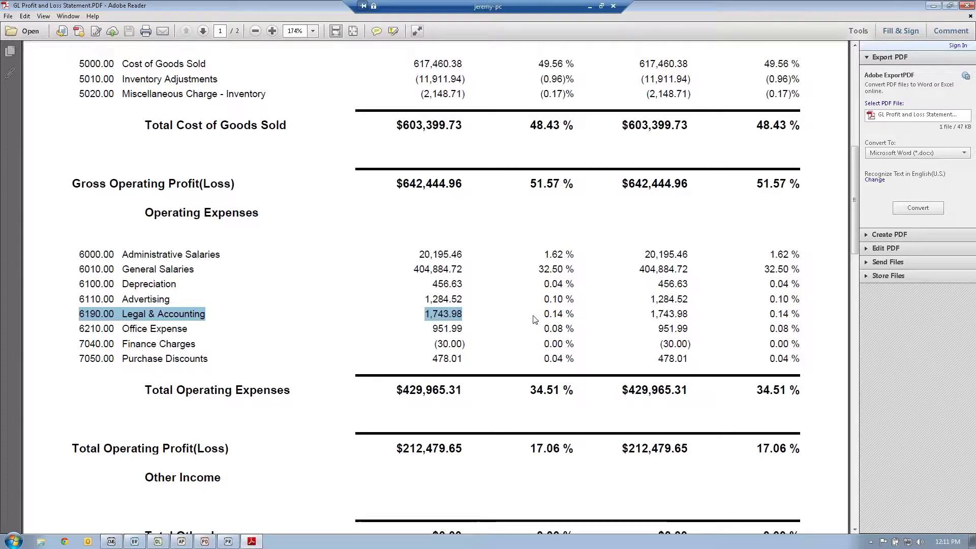
drag(543, 313, 574, 315)
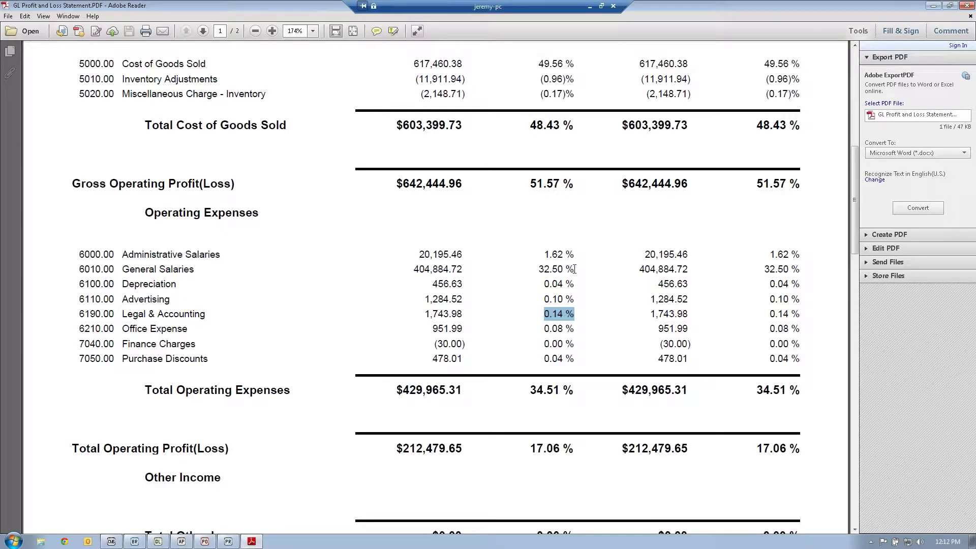
drag(574, 269, 413, 269)
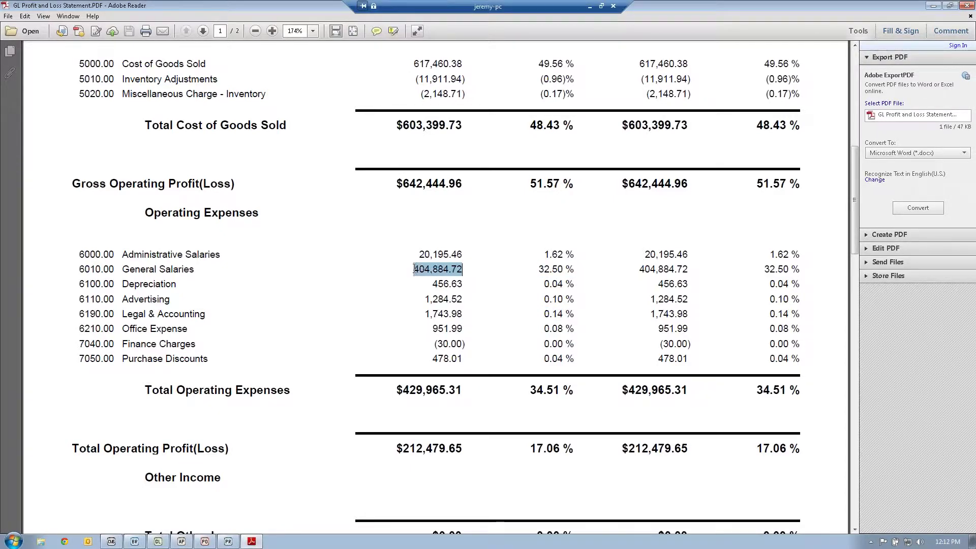
click(427, 314)
drag(425, 314, 463, 314)
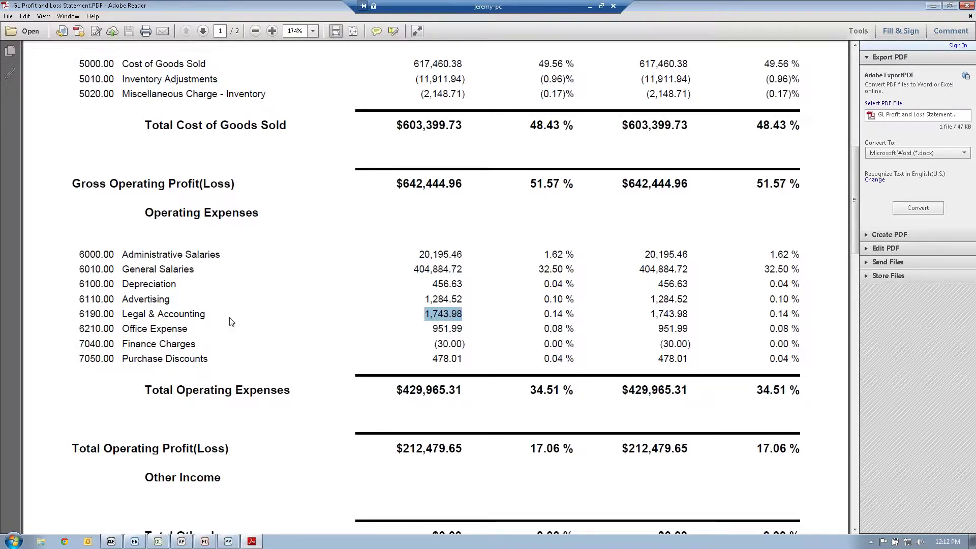
drag(73, 315, 207, 321)
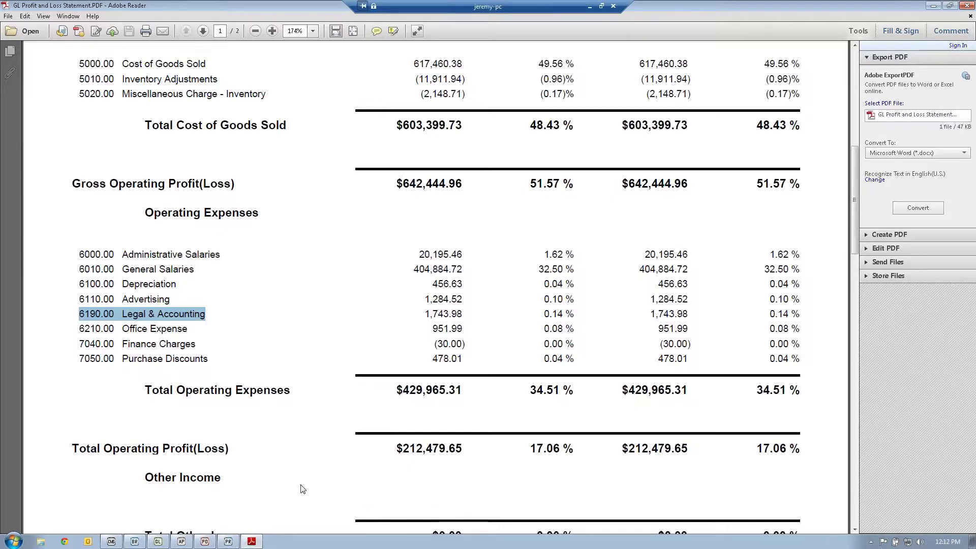
Generate the Accounts Payable GL Expense Distribution report for account 6190.00 Legal & Accounting and display it on screen
click(182, 542)
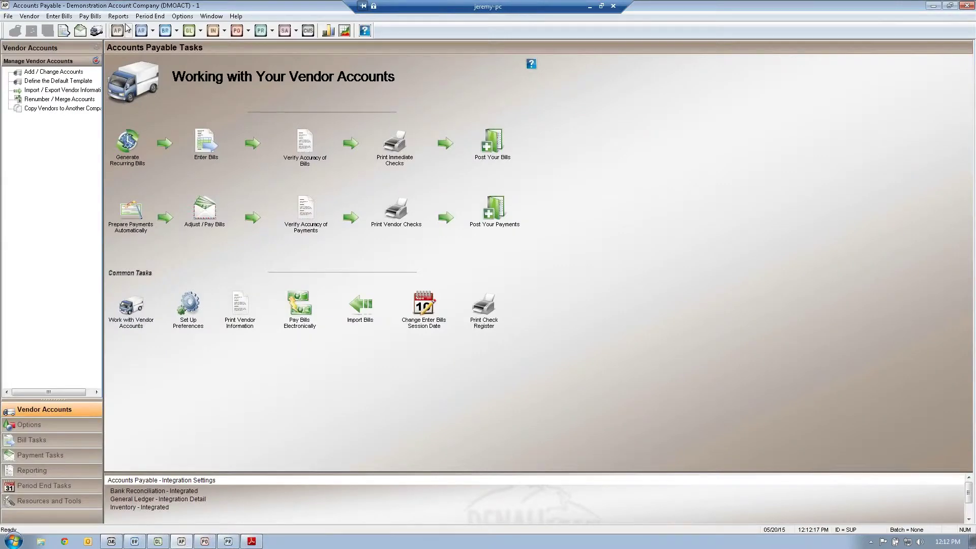
click(122, 20)
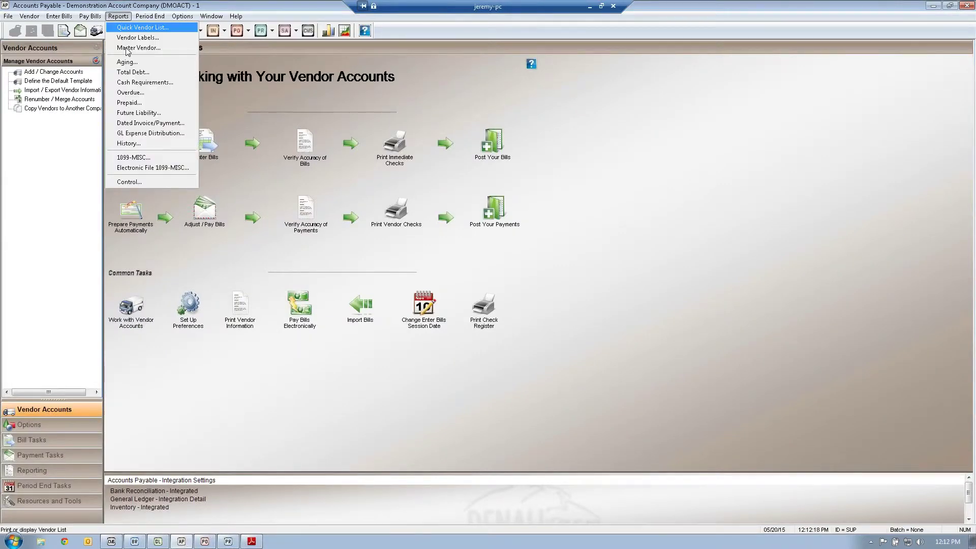
click(153, 133)
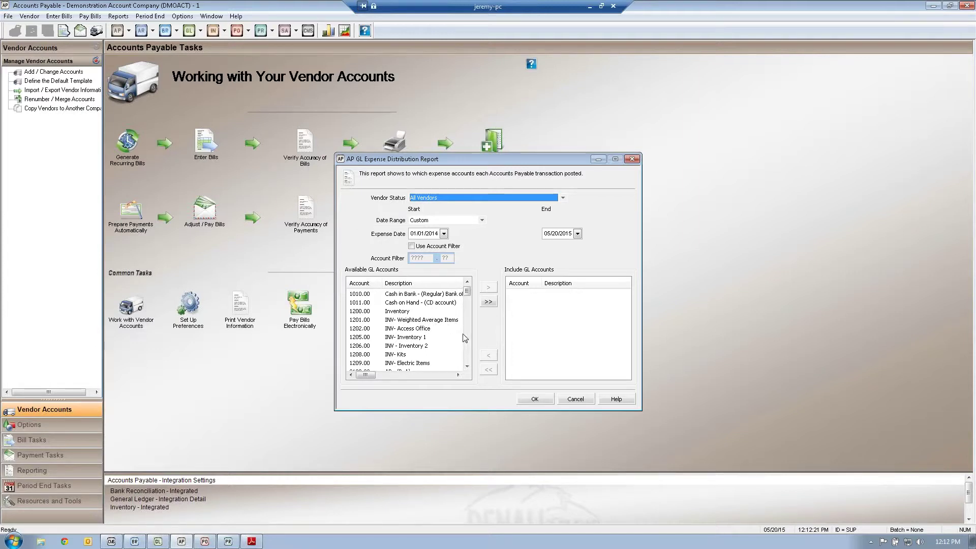
drag(466, 292, 464, 331)
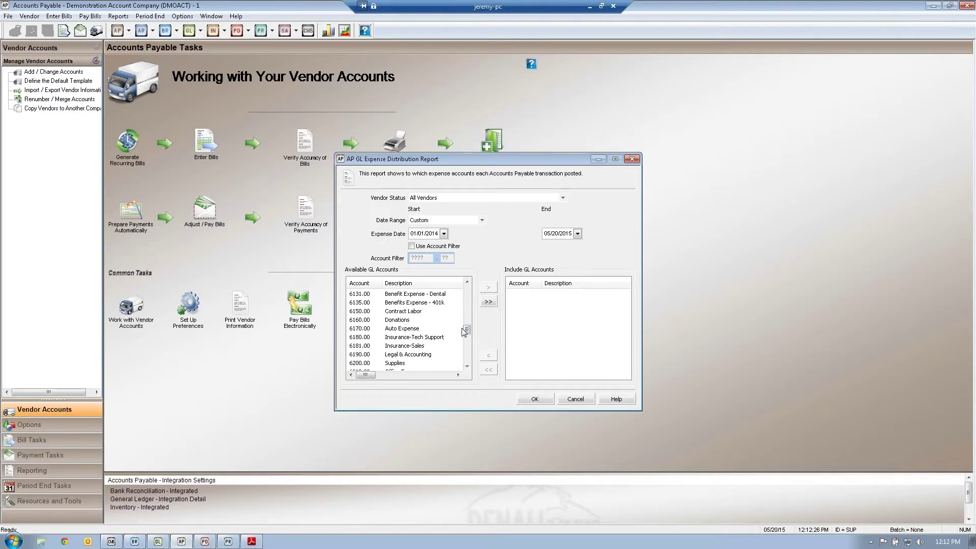
click(404, 356)
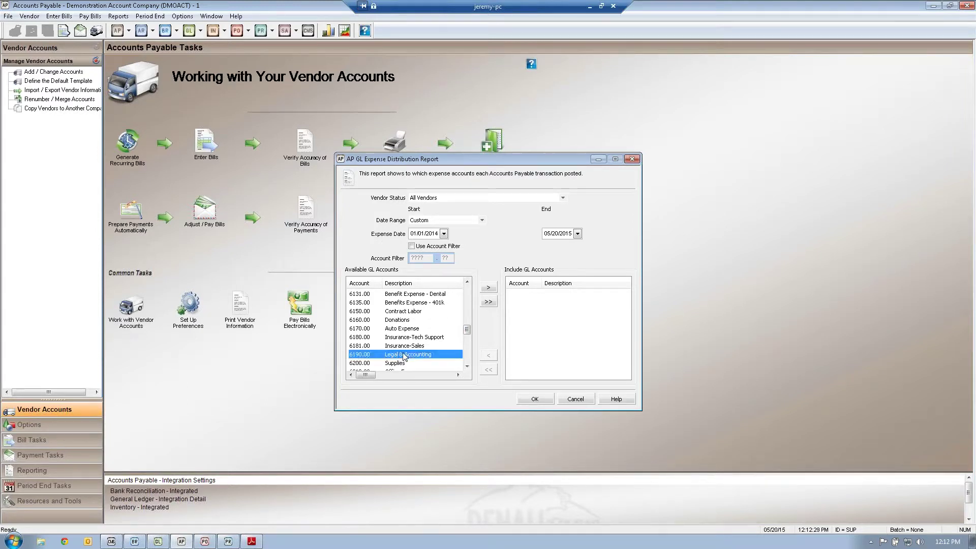
click(489, 287)
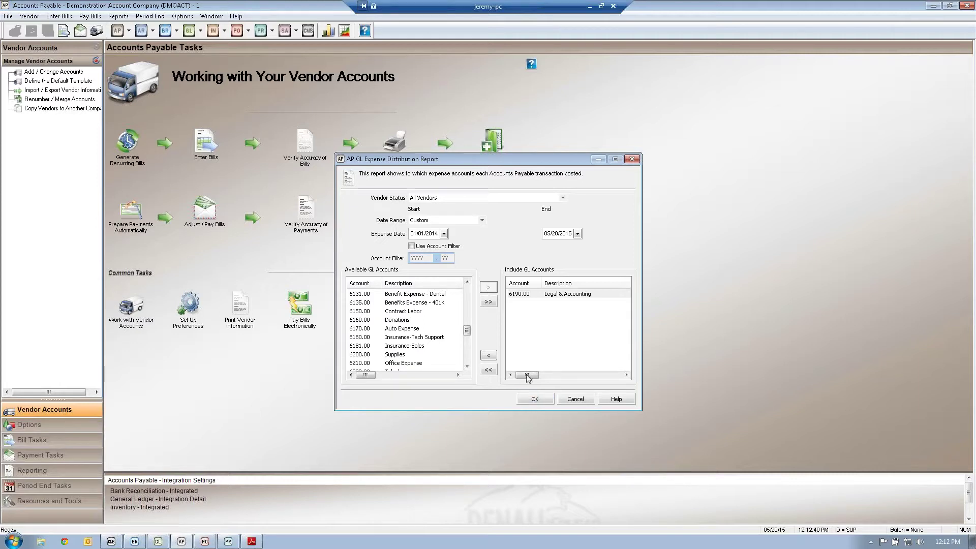
click(531, 398)
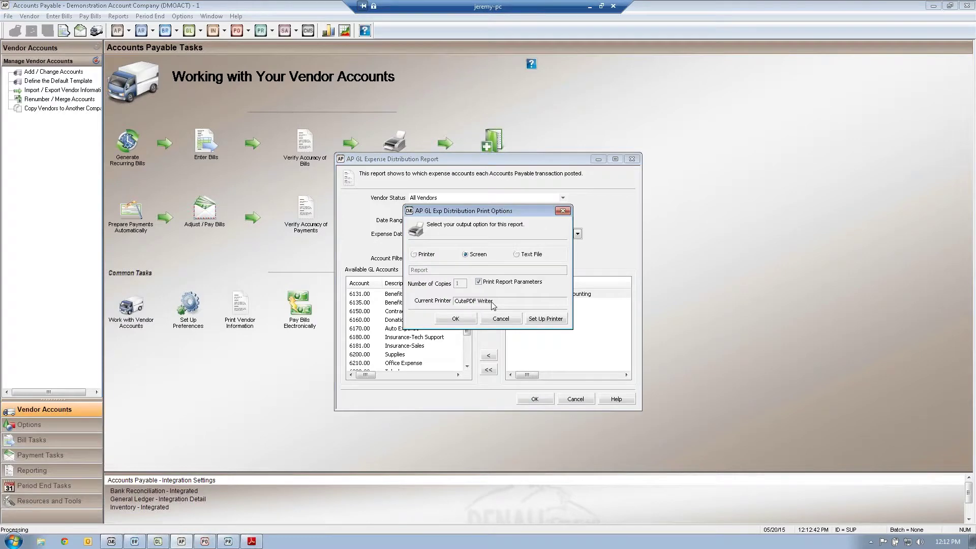
click(454, 318)
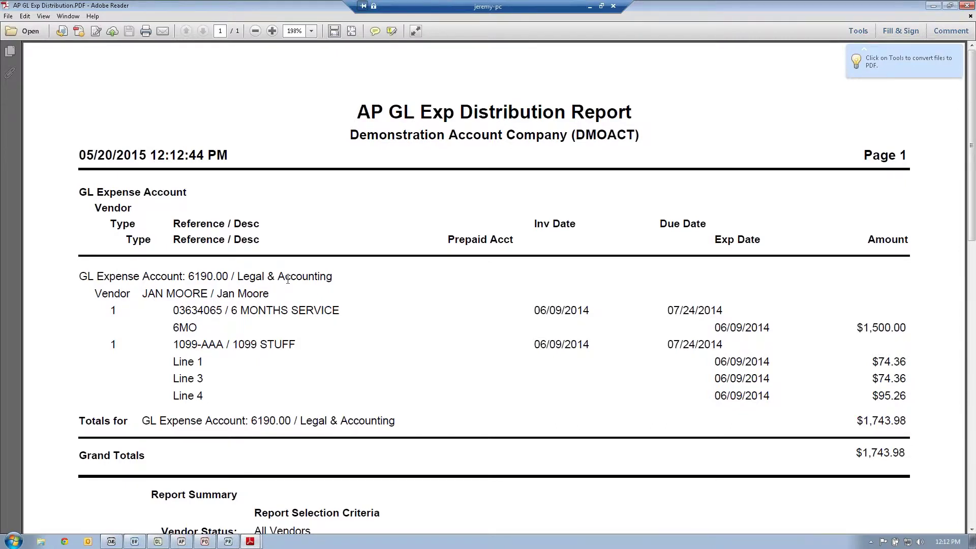
Examine the AP GL expense distribution for account 6190.00 Legal & Accounting, reviewing the vendor, invoice descriptions, dates and line amounts
double_click(187, 276)
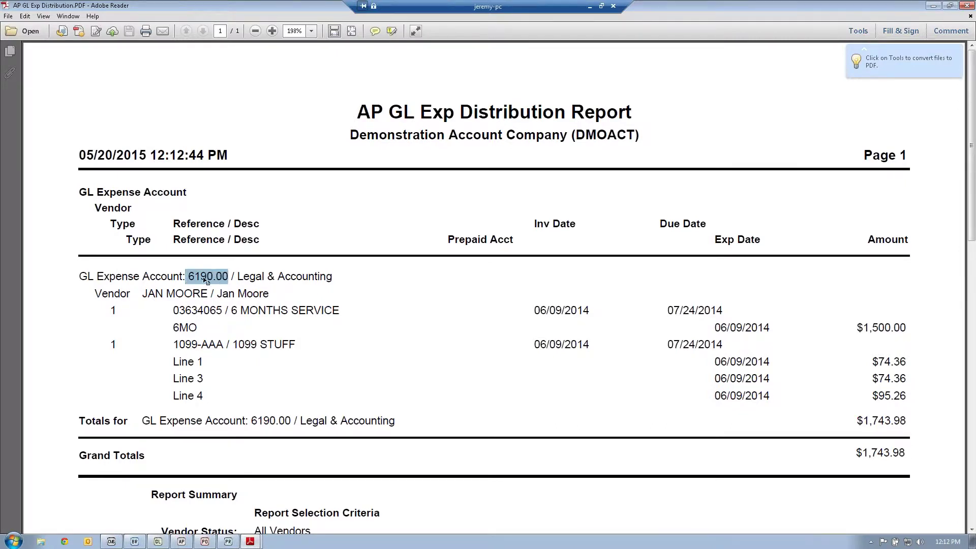
drag(142, 293, 339, 310)
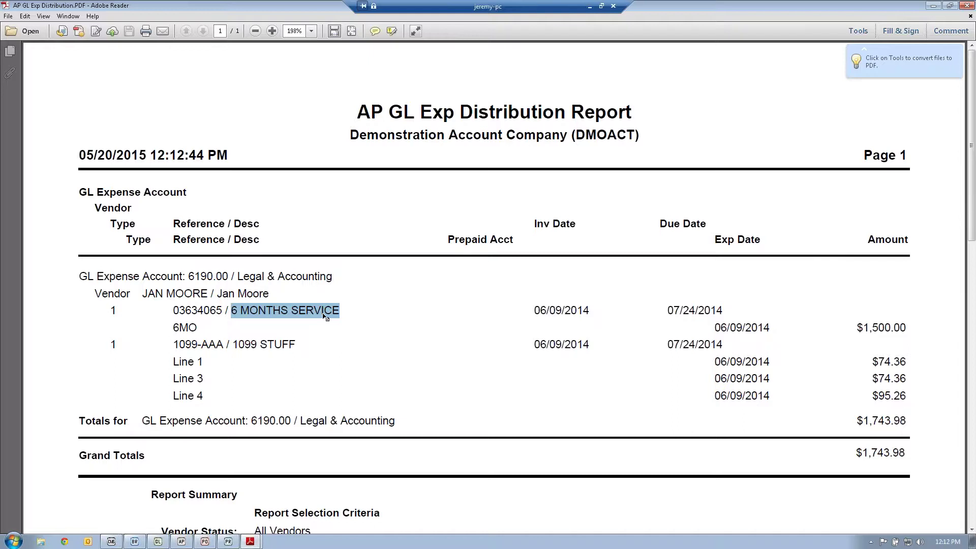
drag(175, 325, 299, 346)
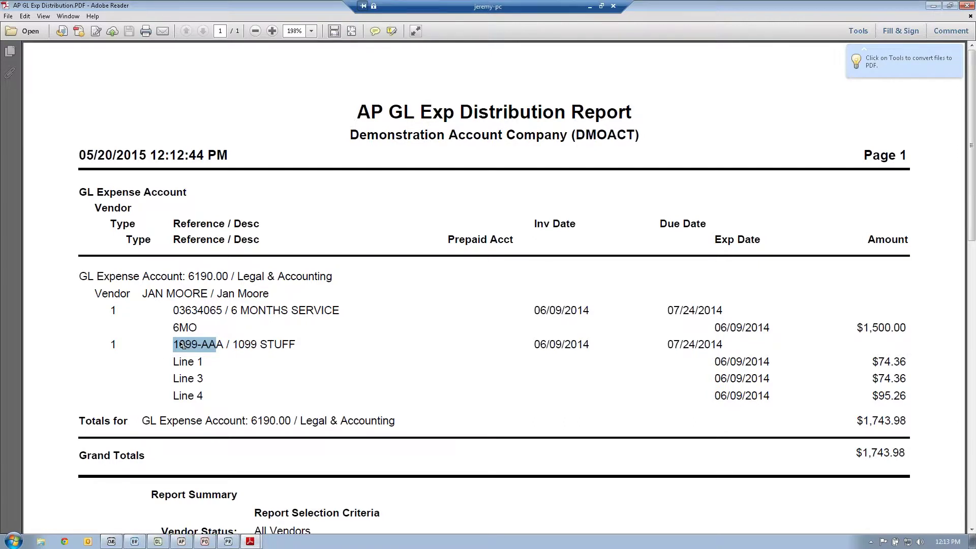
drag(173, 310, 693, 322)
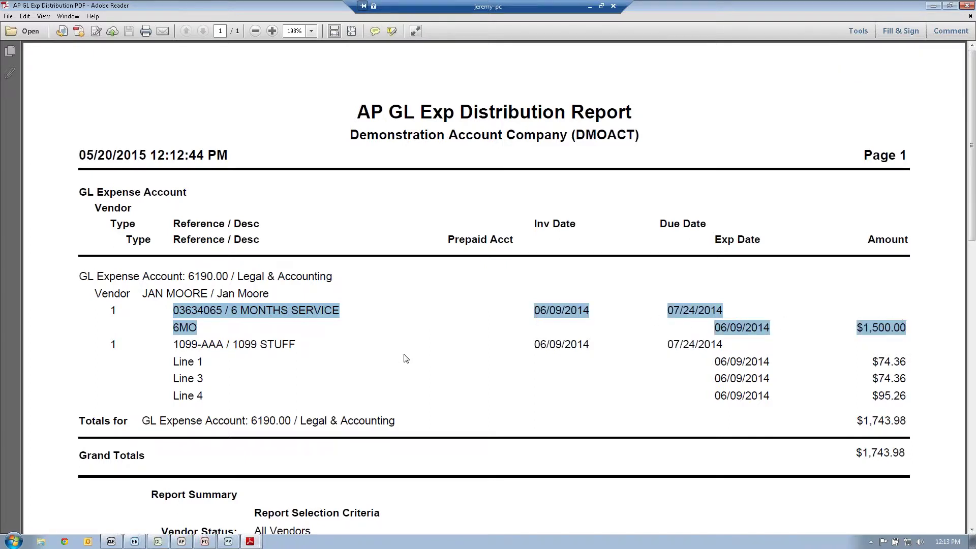
drag(188, 277, 323, 276)
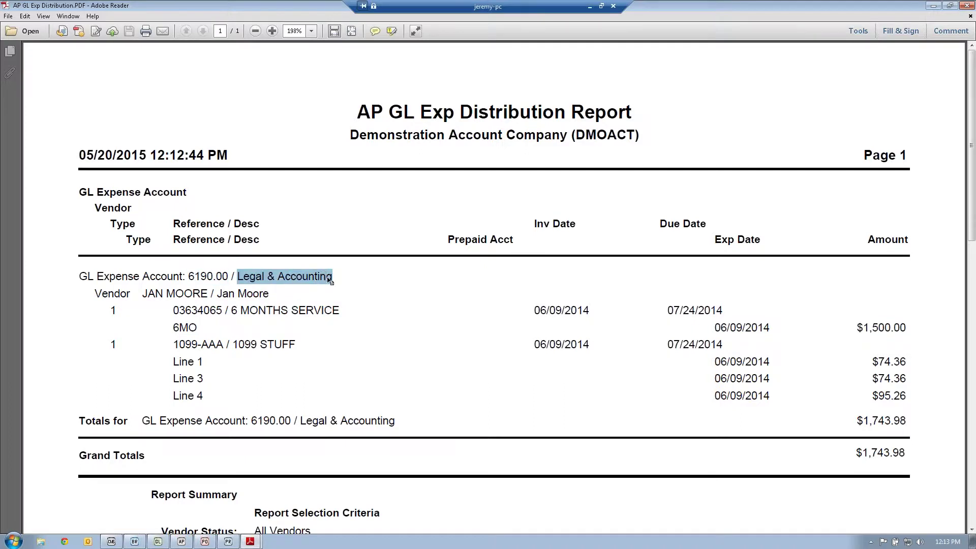
drag(143, 294, 317, 276)
drag(856, 327, 910, 327)
drag(872, 361, 907, 395)
scroll(737, 361, down, 2)
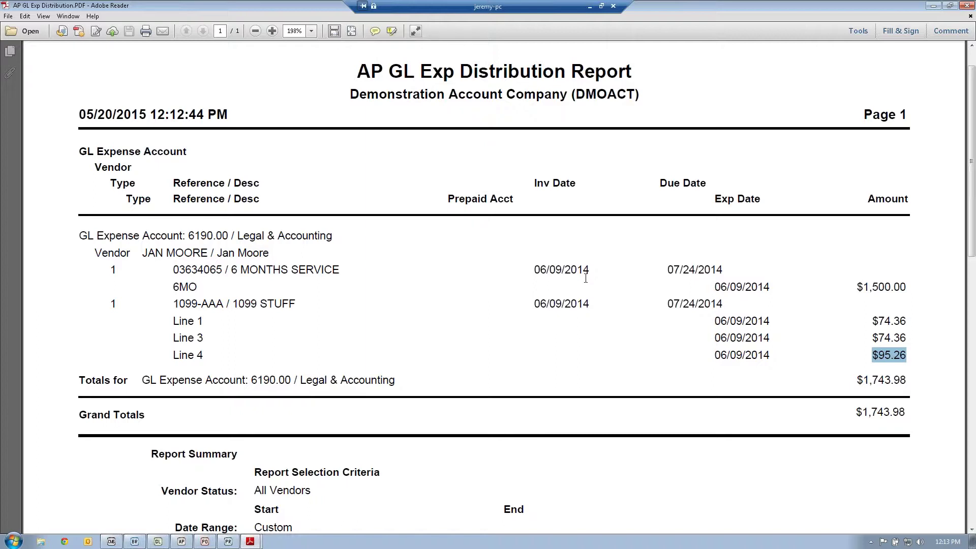
scroll(480, 200, up, 2)
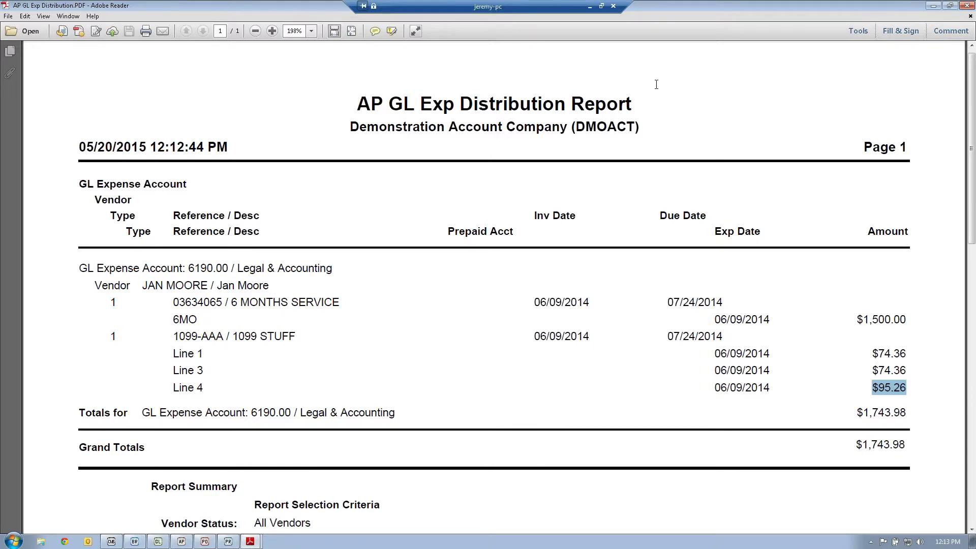
Close the expense distribution report and its settings dialog, and close the profit and loss statement
click(965, 6)
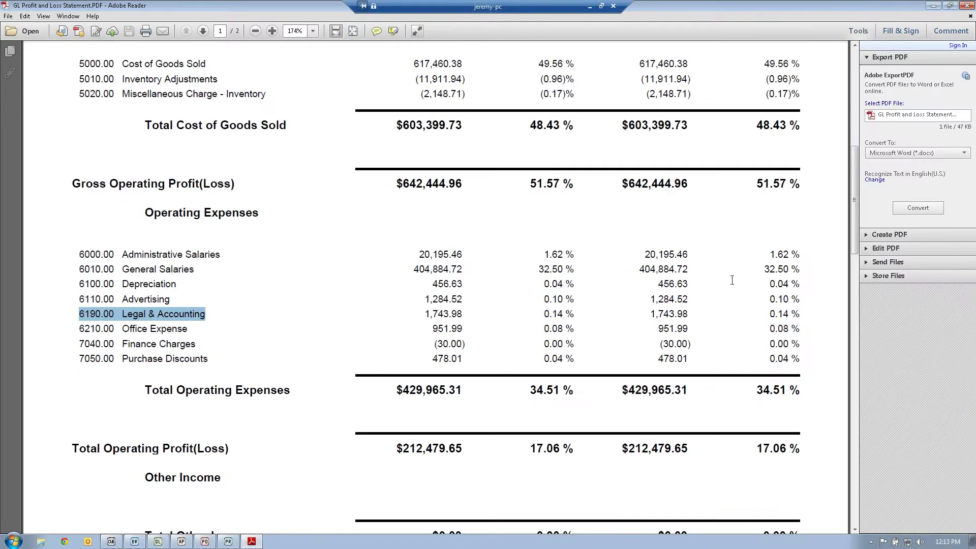
key(alt+Tab)
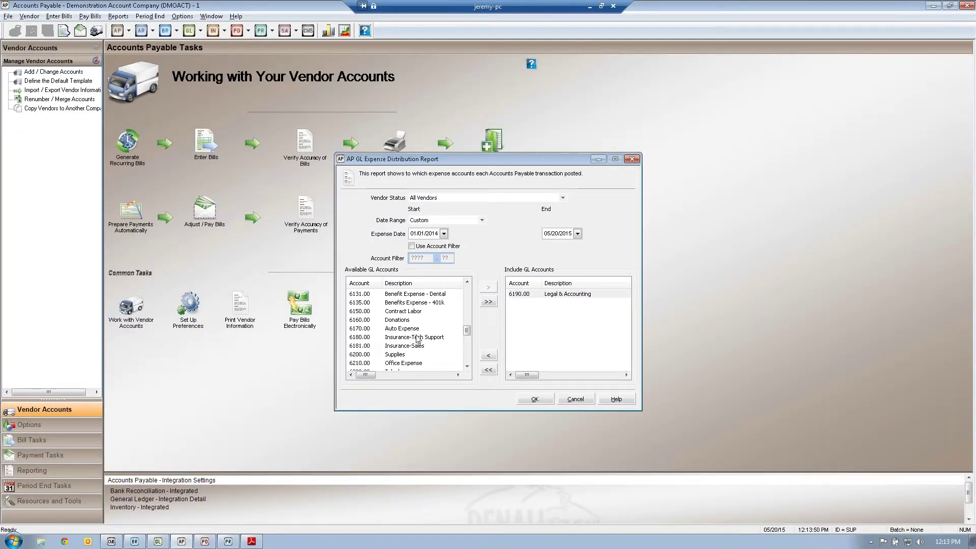
key(alt)
click(571, 401)
key(alt+Tab)
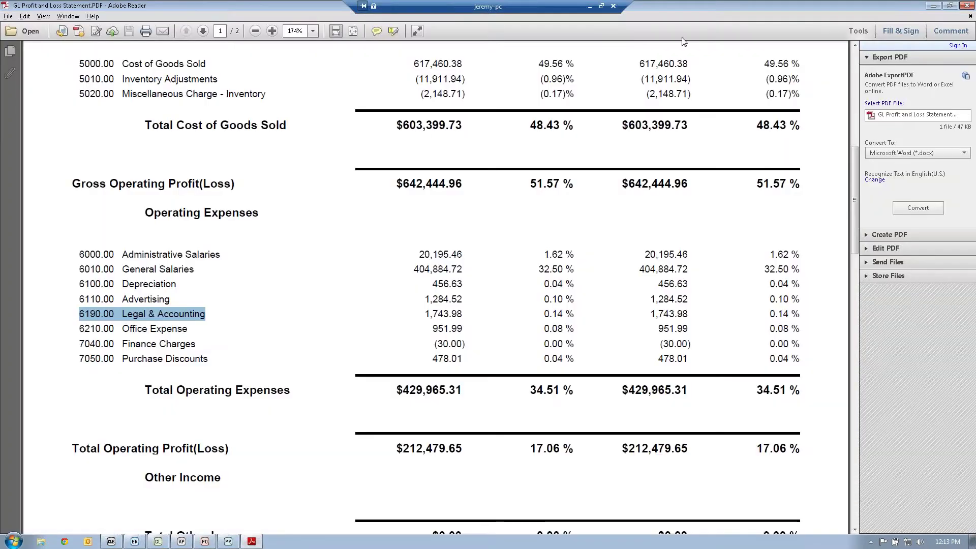
key(ctrl+q)
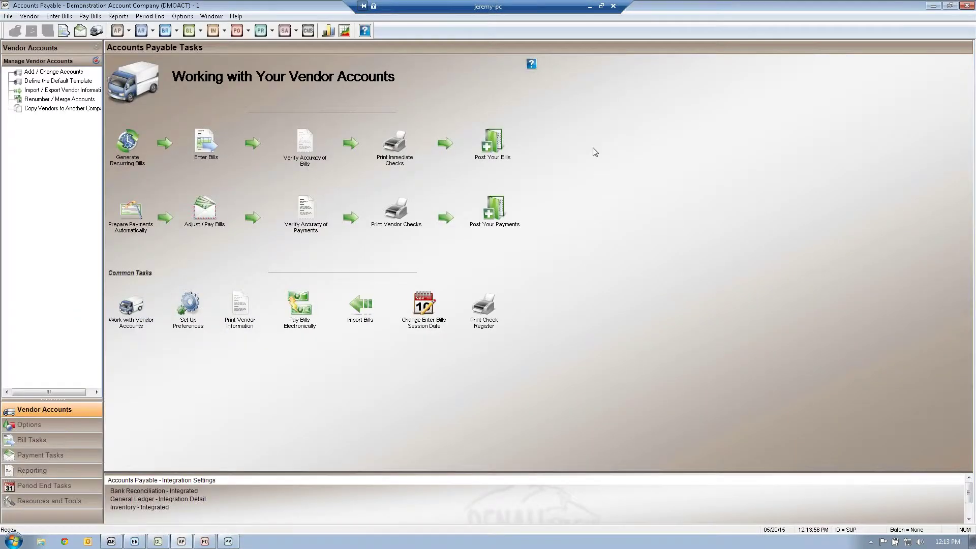
Switch to the slideshow, advance to the slide on receiving and paying bills, and return to the accounting software
click(589, 6)
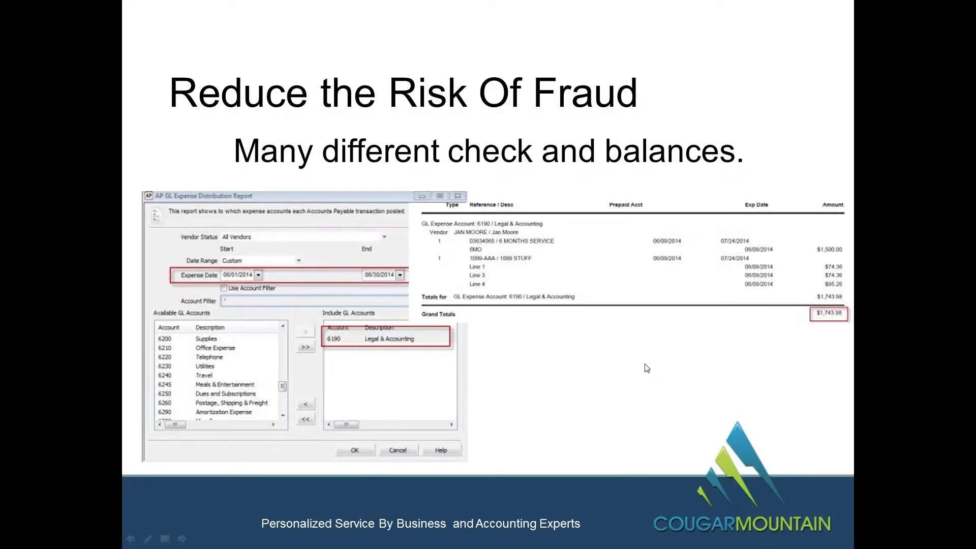
click(646, 365)
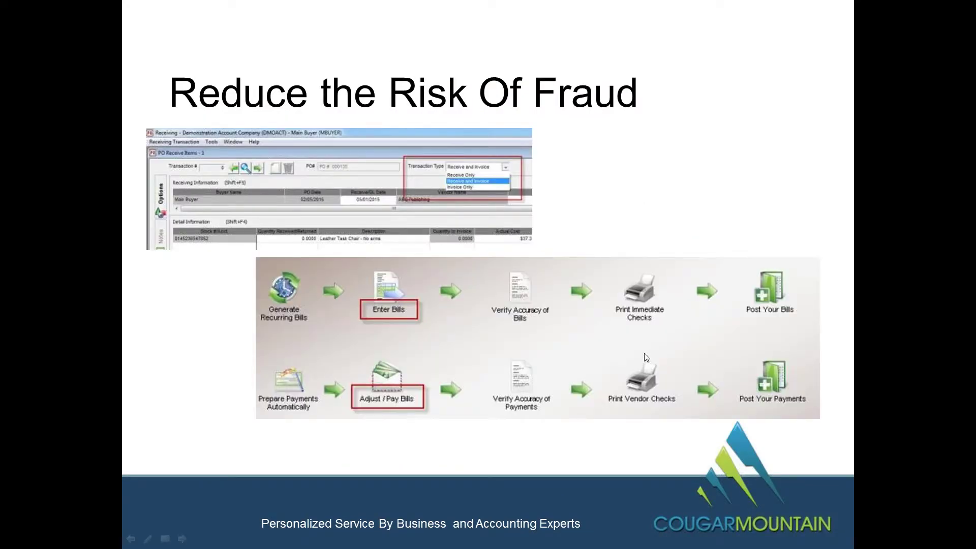
key(alt+Tab)
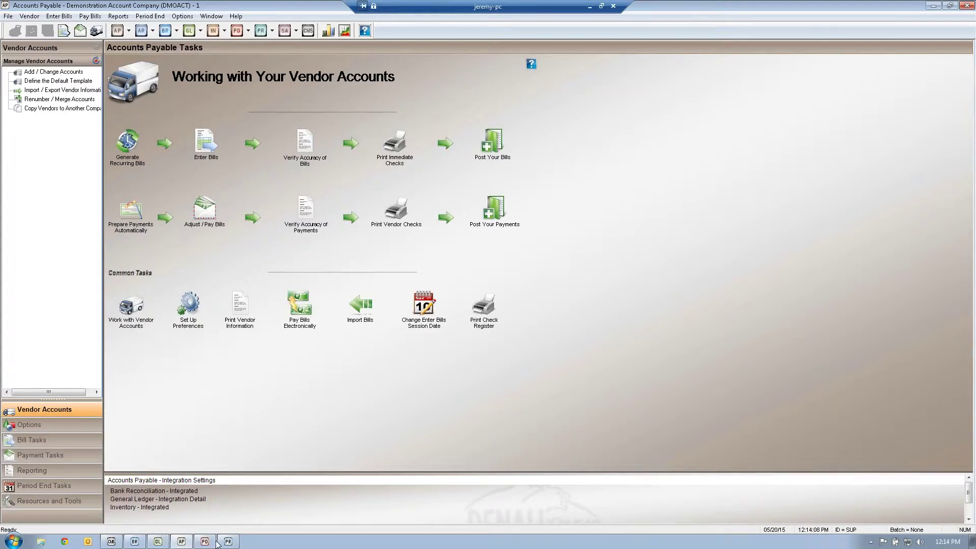
Switch to the Purchase Order module and open the Vendor Performance report settings
click(213, 542)
click(101, 16)
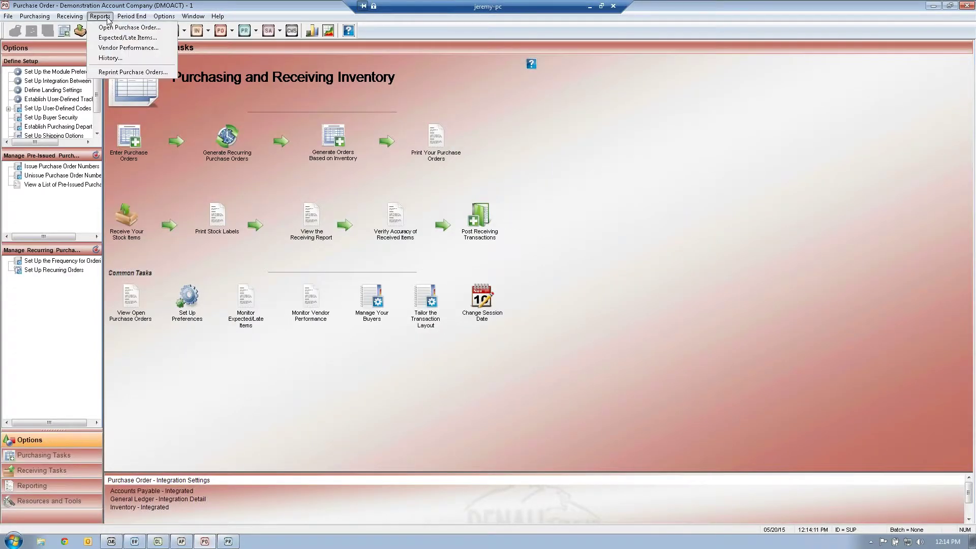
click(117, 47)
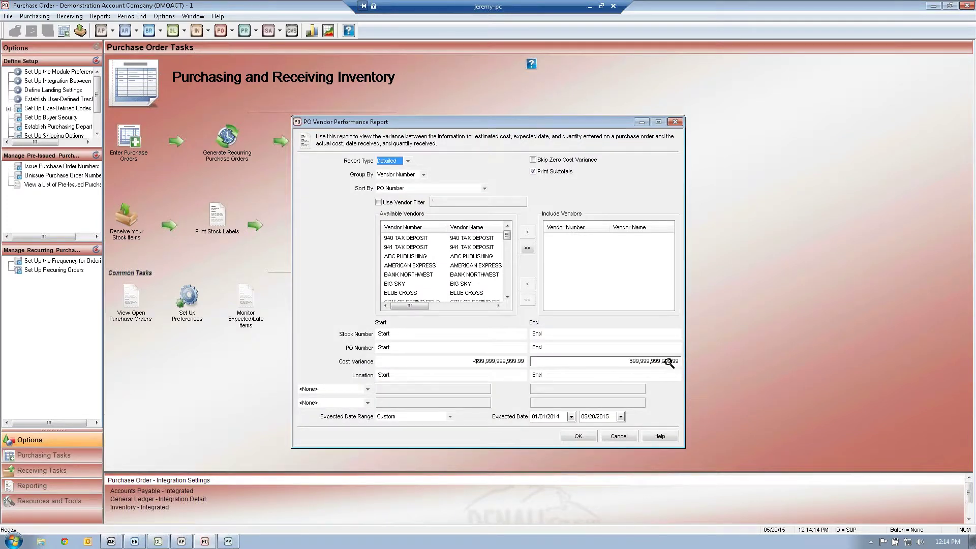
Include only the vendor WOOD CRAFTS in the Vendor Performance report and display the report on screen
click(506, 236)
scroll(432, 274, down, 10)
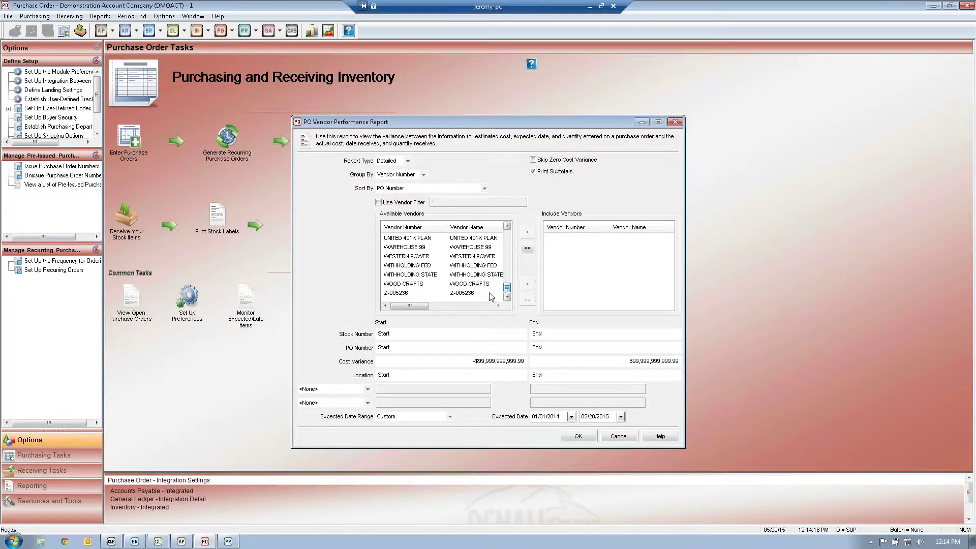
click(426, 284)
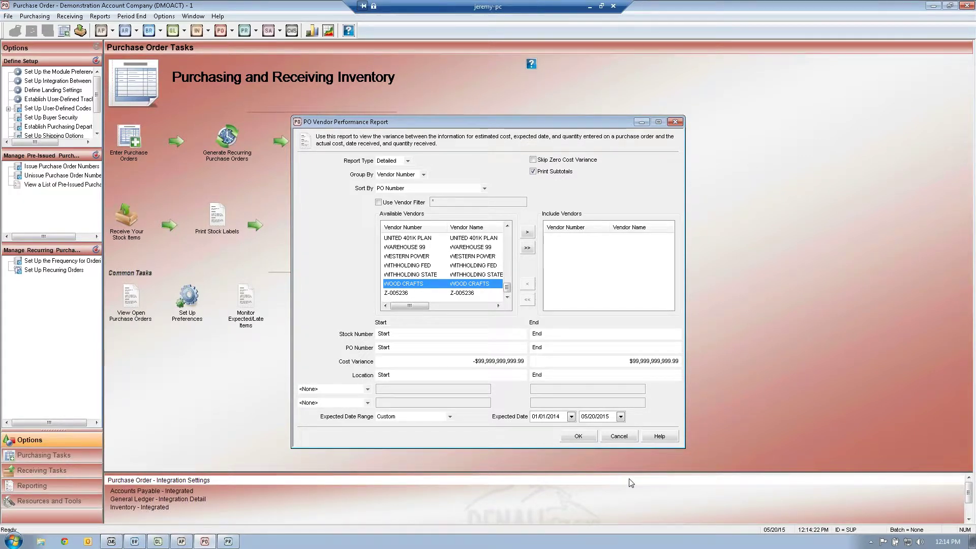
click(578, 436)
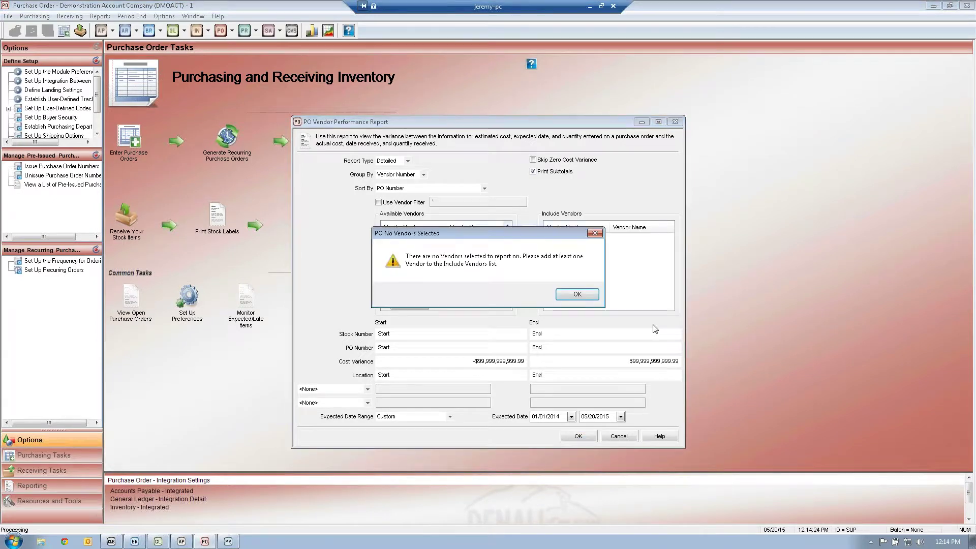
click(577, 293)
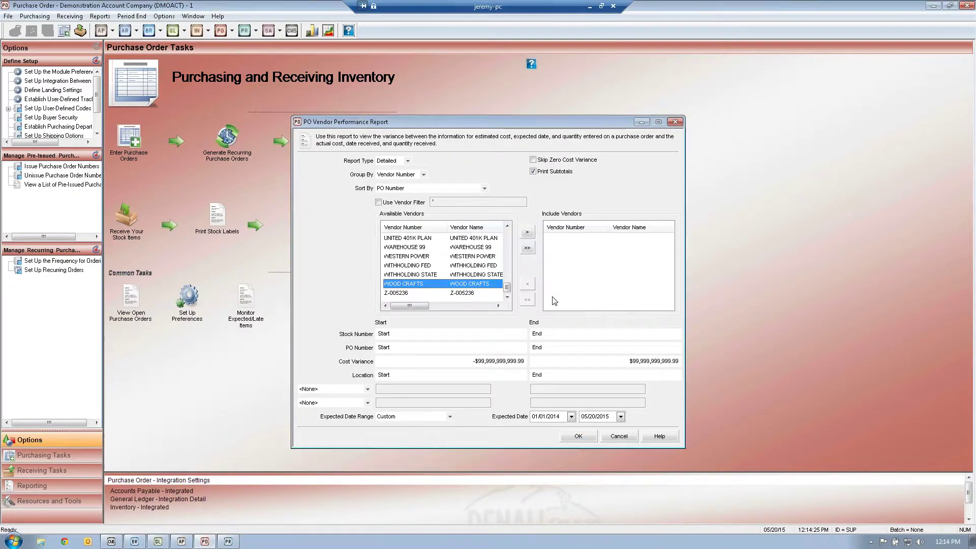
click(527, 231)
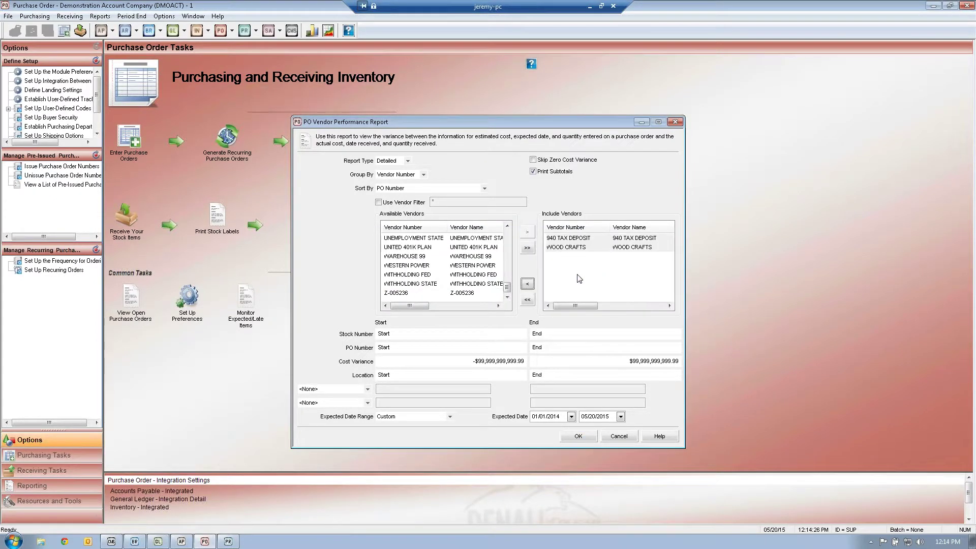
click(582, 238)
click(527, 284)
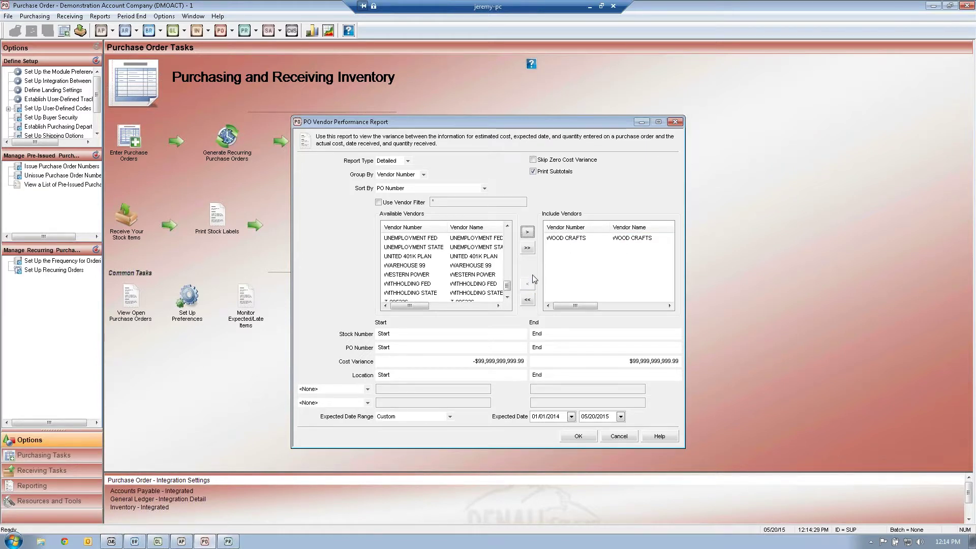
click(585, 241)
click(577, 437)
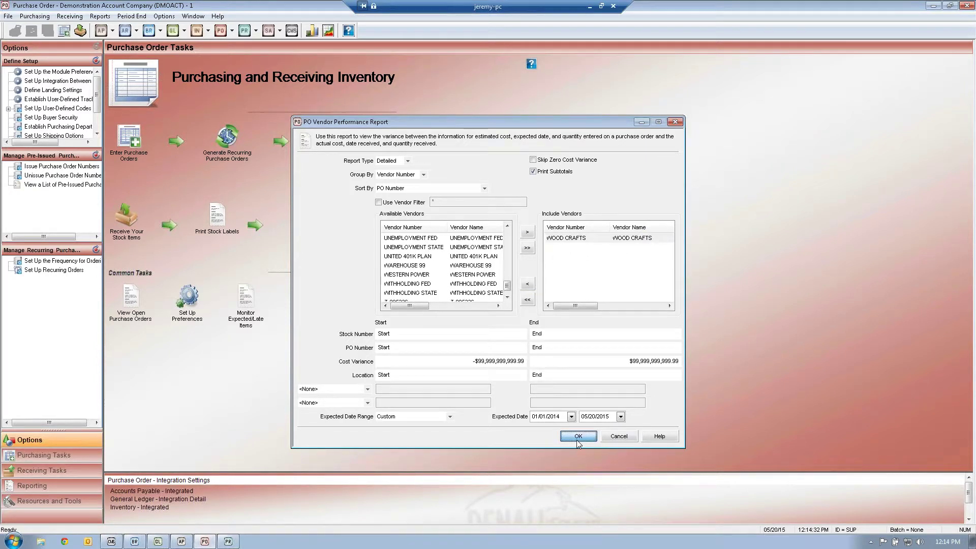
click(460, 319)
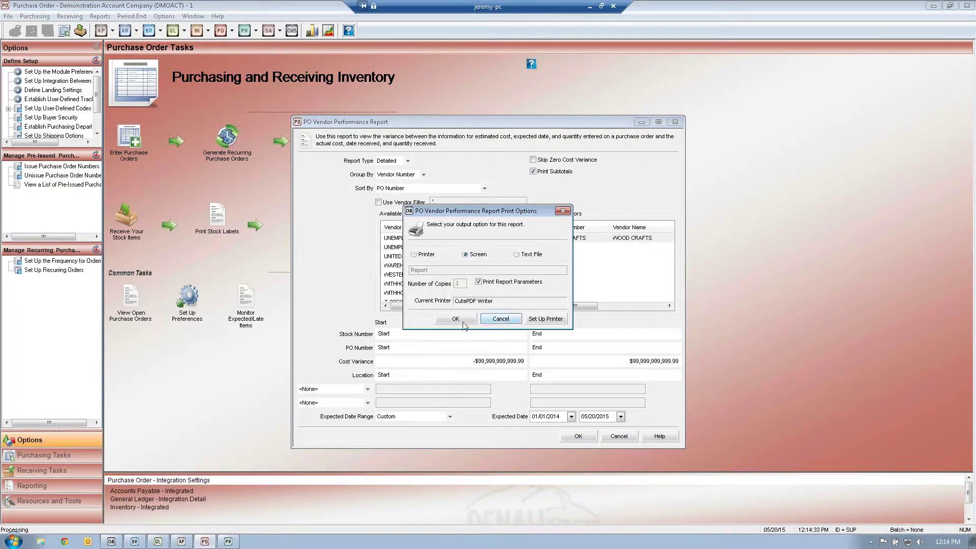
Examine the expected cost, received cost and cost variance of the Leather Task Chair and The Small Office Solution, including the latter's total cost variance
drag(529, 249, 543, 248)
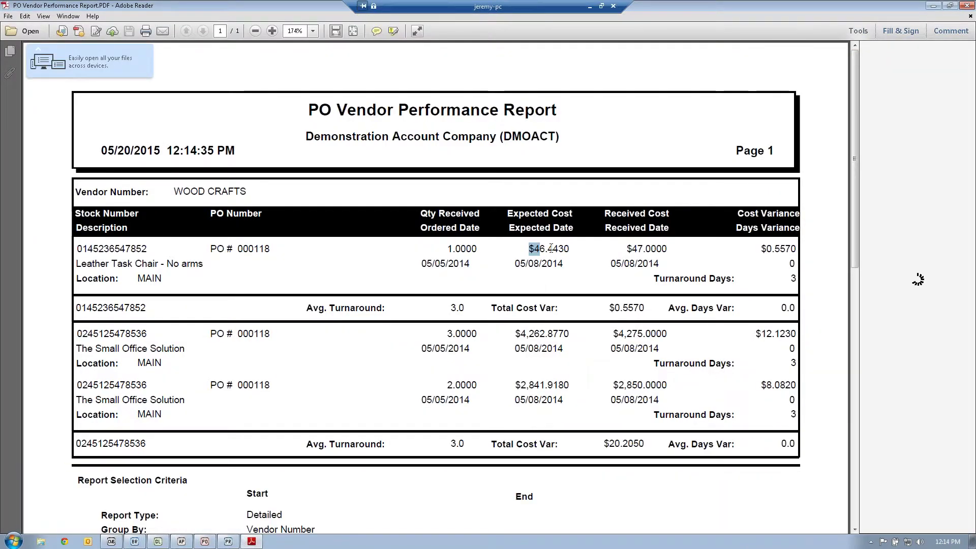
drag(551, 248, 569, 252)
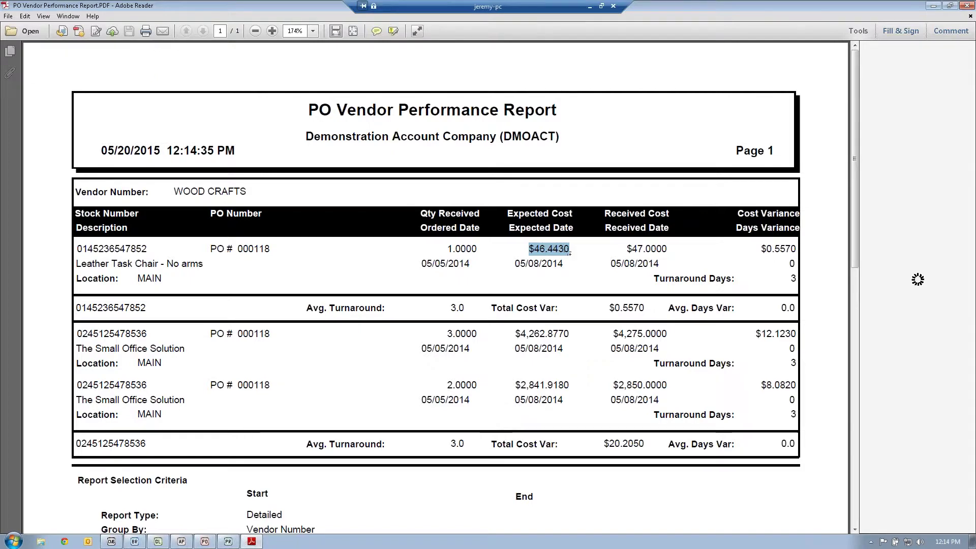
drag(626, 248, 670, 249)
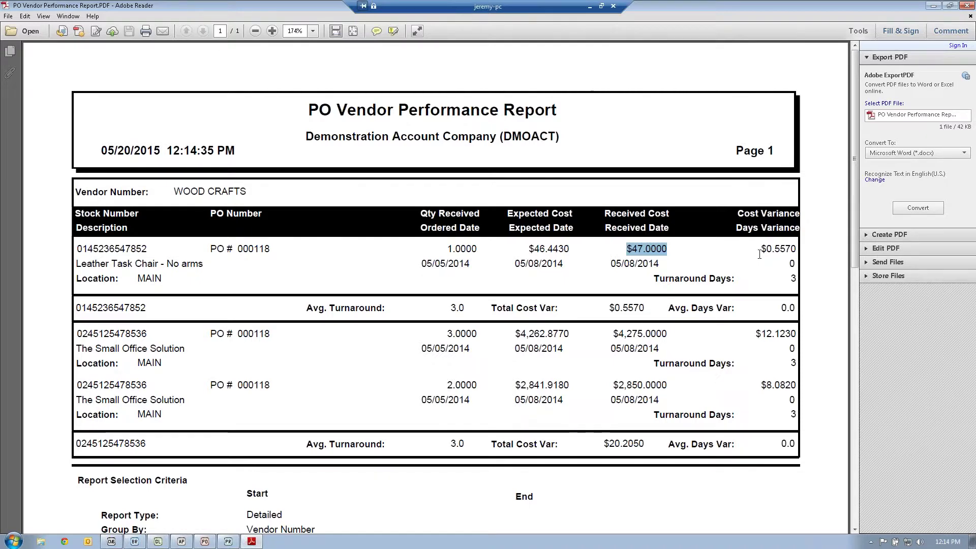
drag(760, 248, 796, 250)
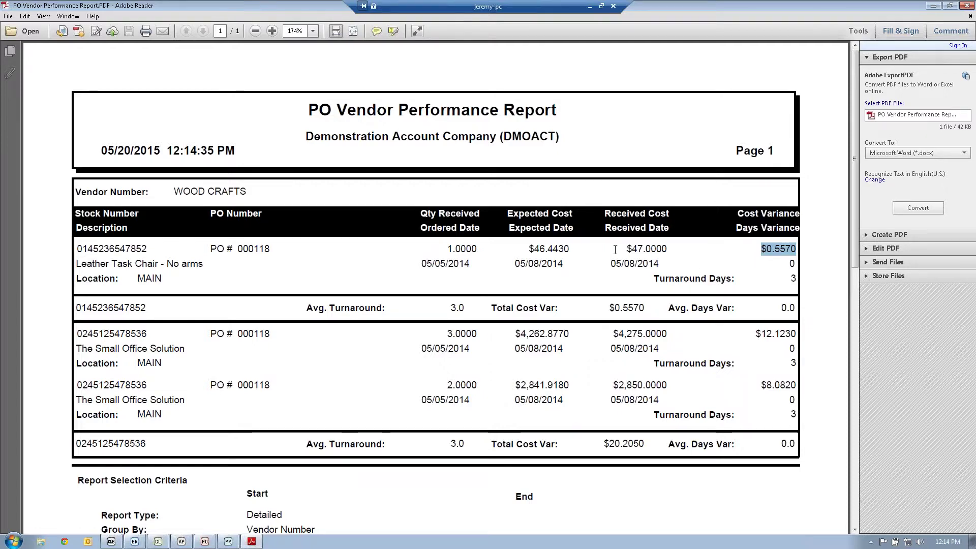
drag(622, 249, 662, 249)
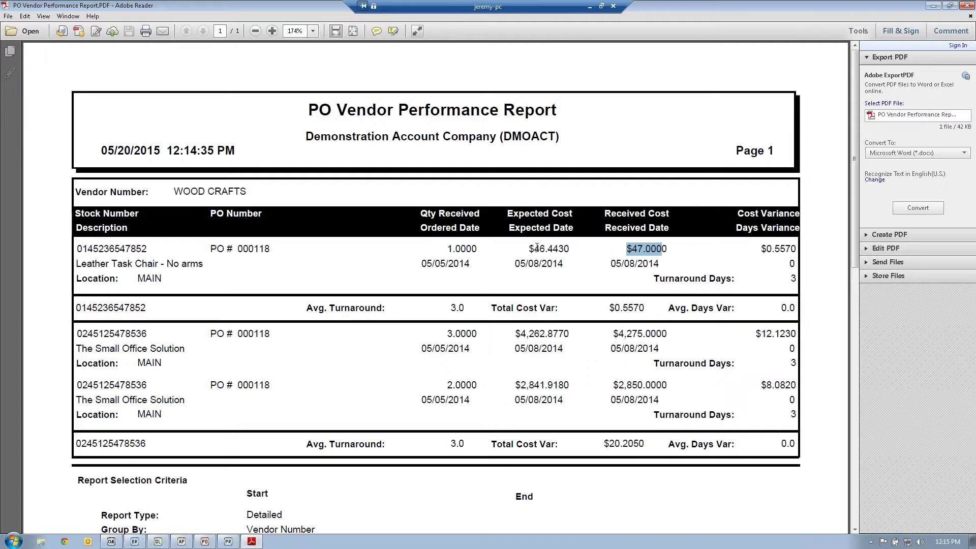
drag(534, 249, 558, 248)
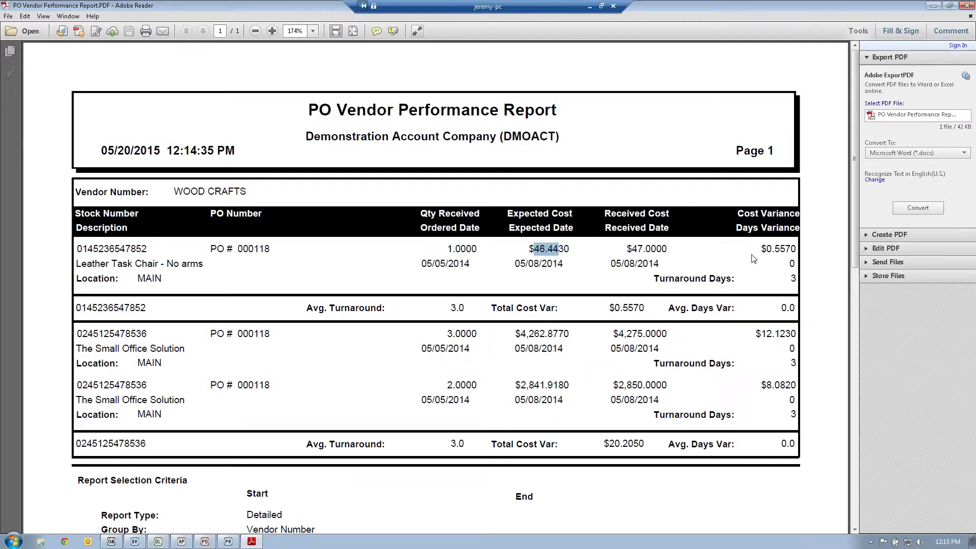
drag(758, 249, 802, 247)
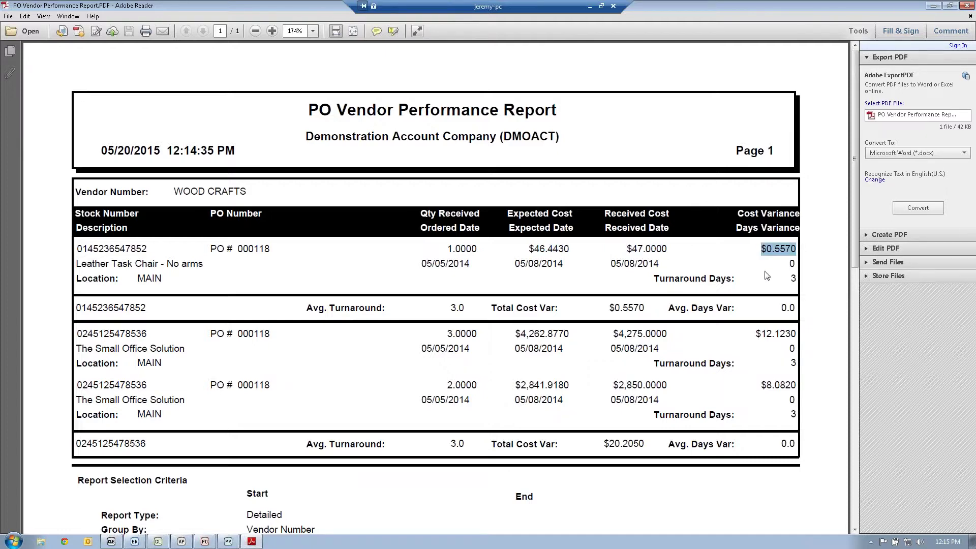
drag(515, 334, 571, 335)
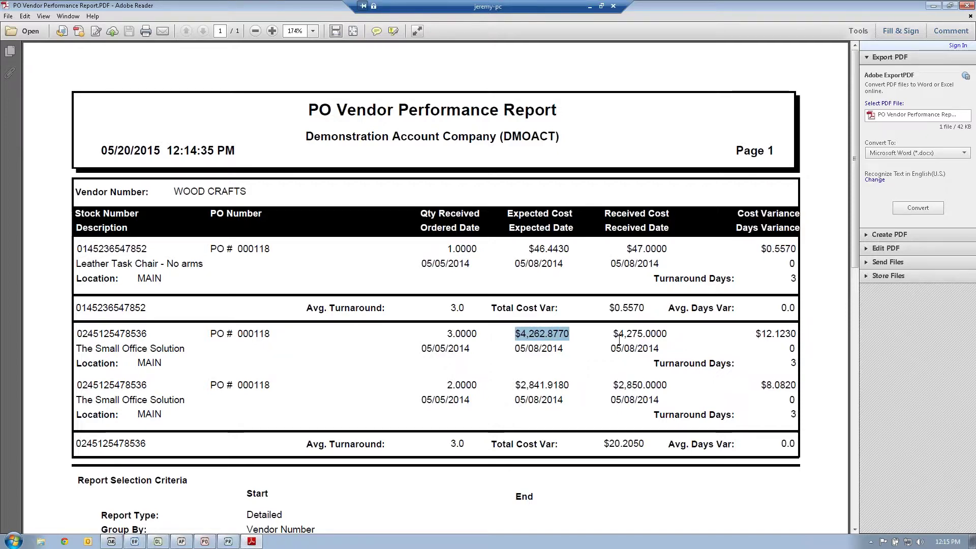
drag(613, 334, 661, 335)
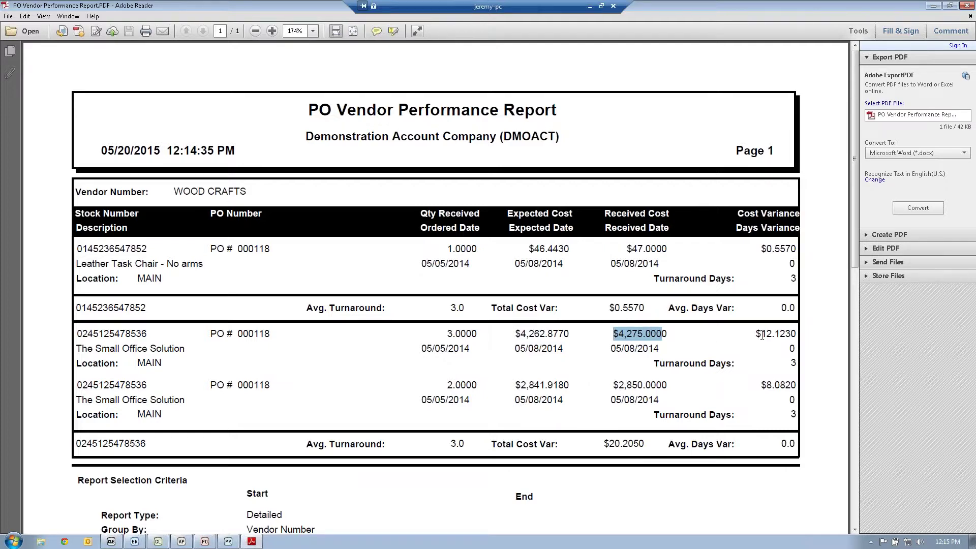
drag(756, 334, 797, 335)
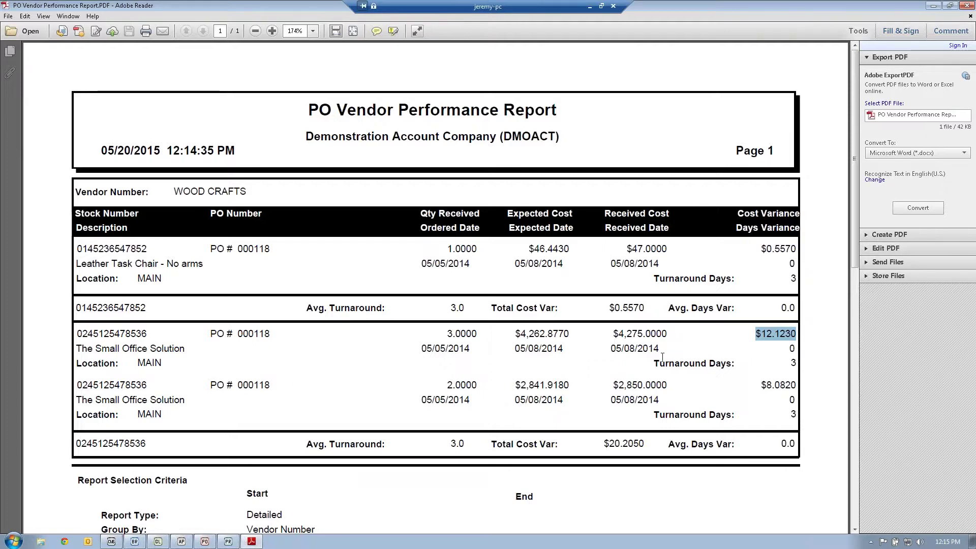
drag(603, 443, 643, 444)
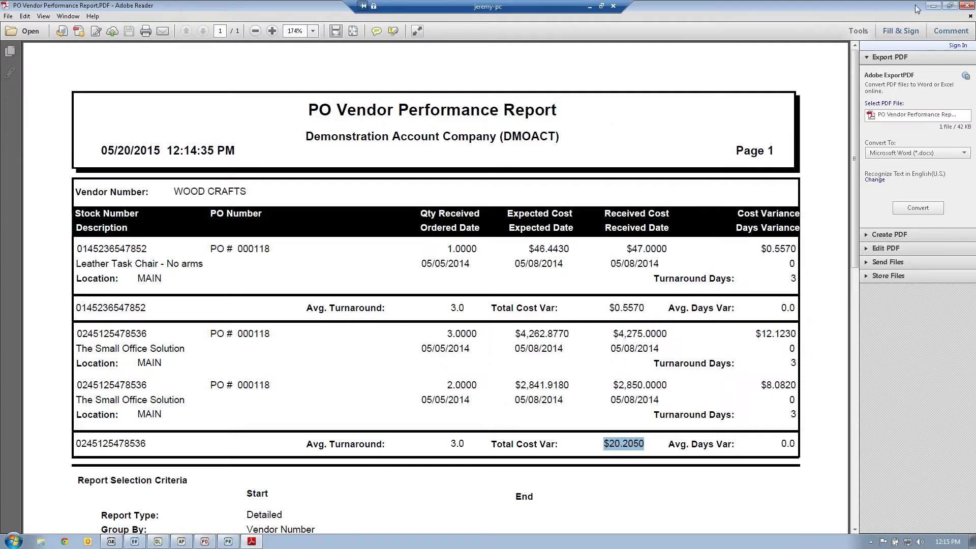
Close the Vendor Performance report and cancel its settings
click(966, 6)
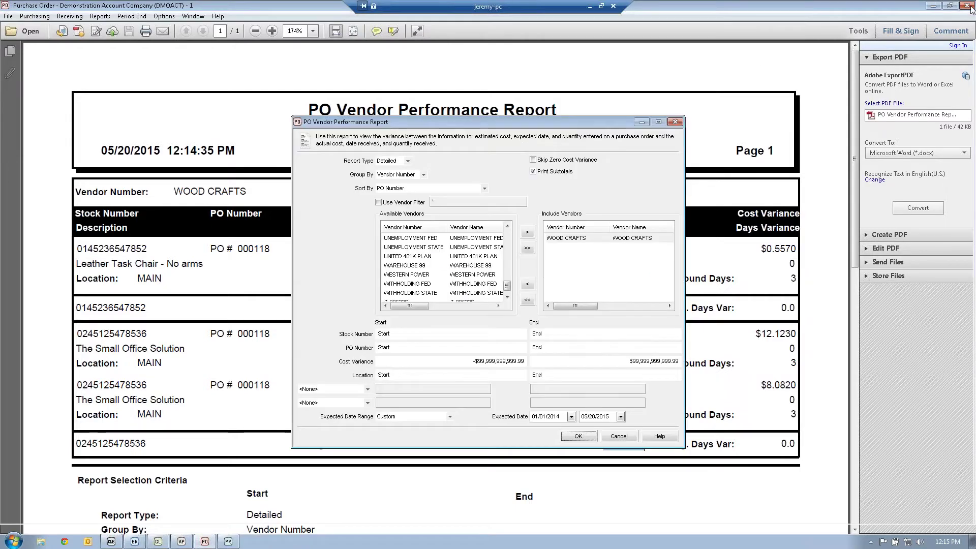
click(621, 437)
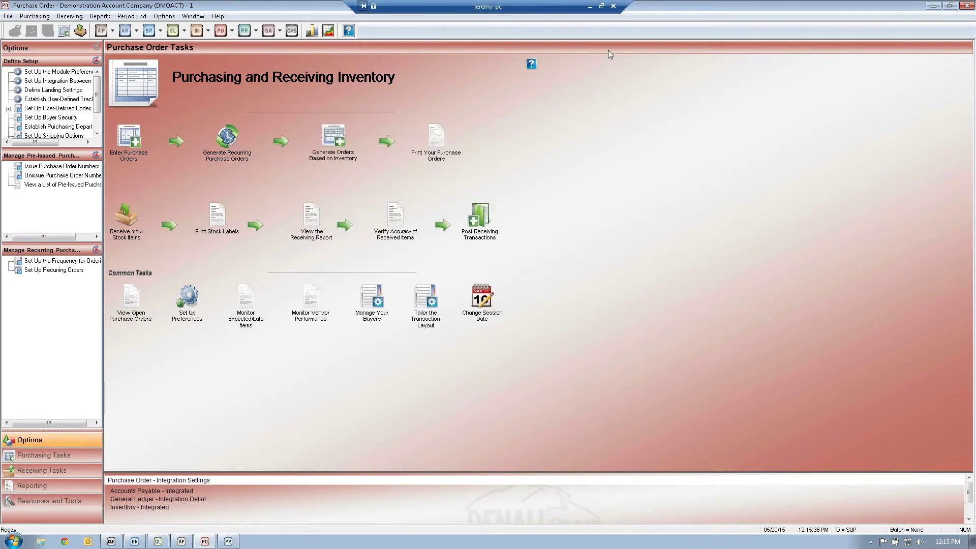
Switch to the slideshow, advance to the slide on checks and balances, and return to the accounting software
click(590, 6)
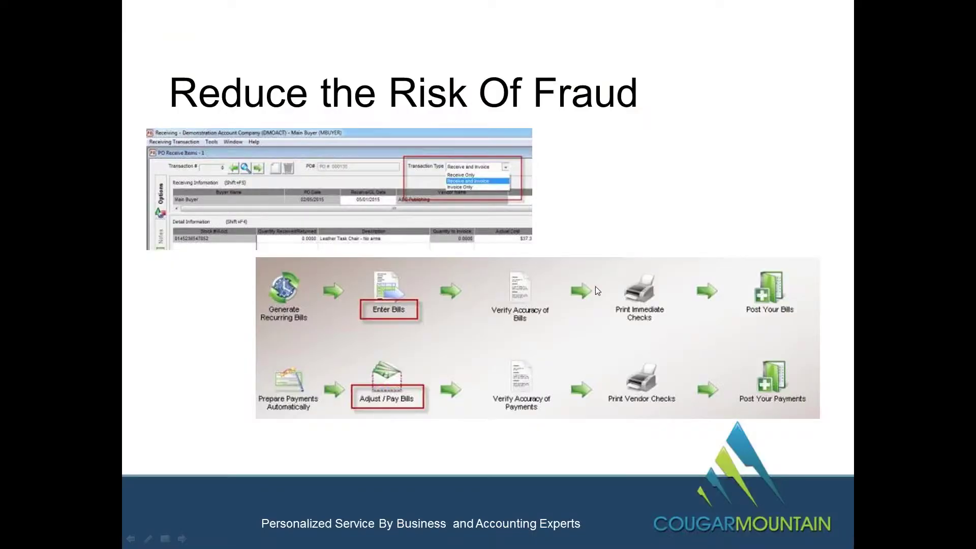
key(Right)
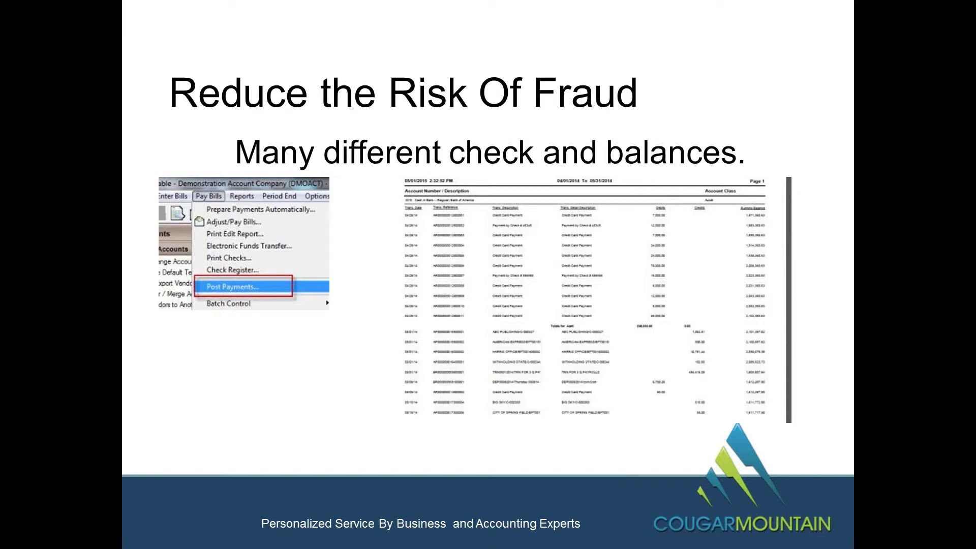
key(Escape)
key(alt+Tab)
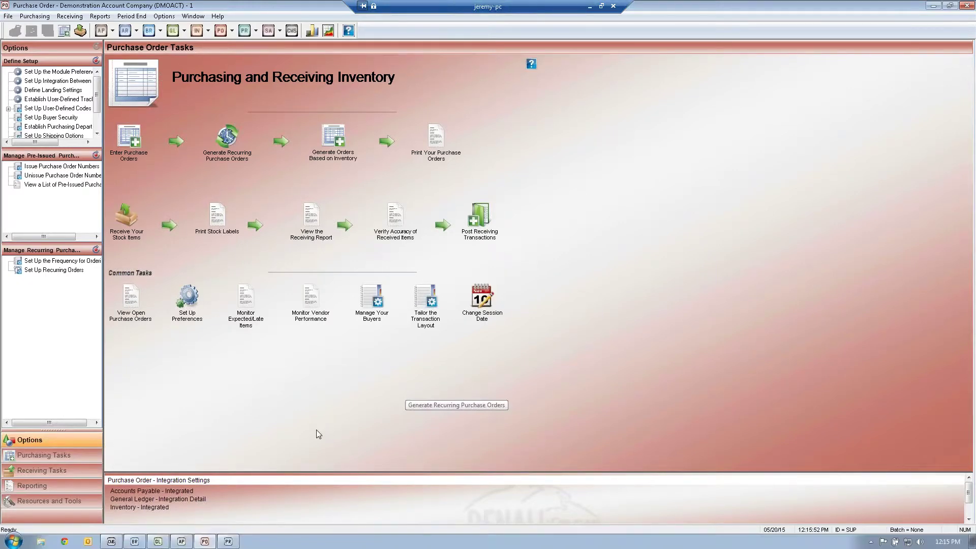
Open the Audit Trail report settings in the General Ledger module and choose the Cash in Bank - (Regular) Bank of America account
click(156, 541)
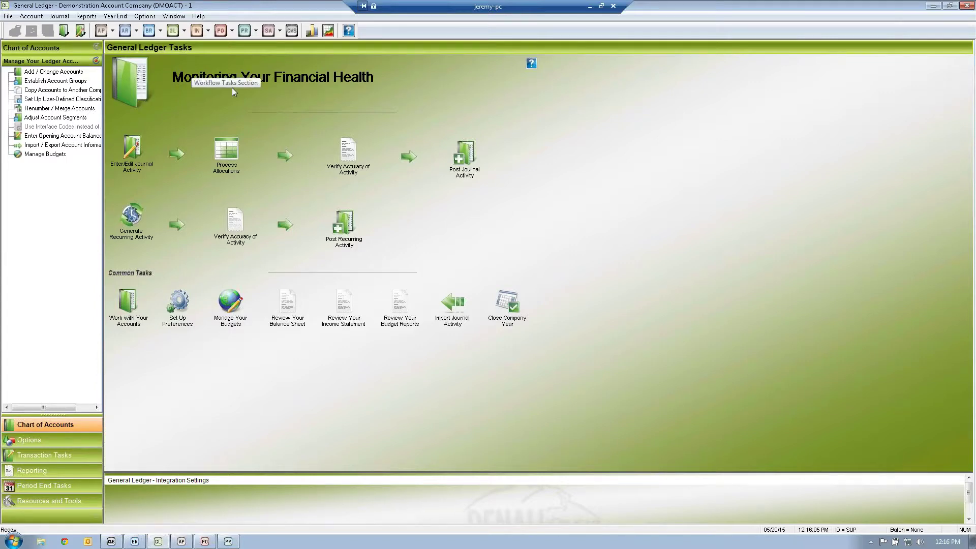
click(85, 16)
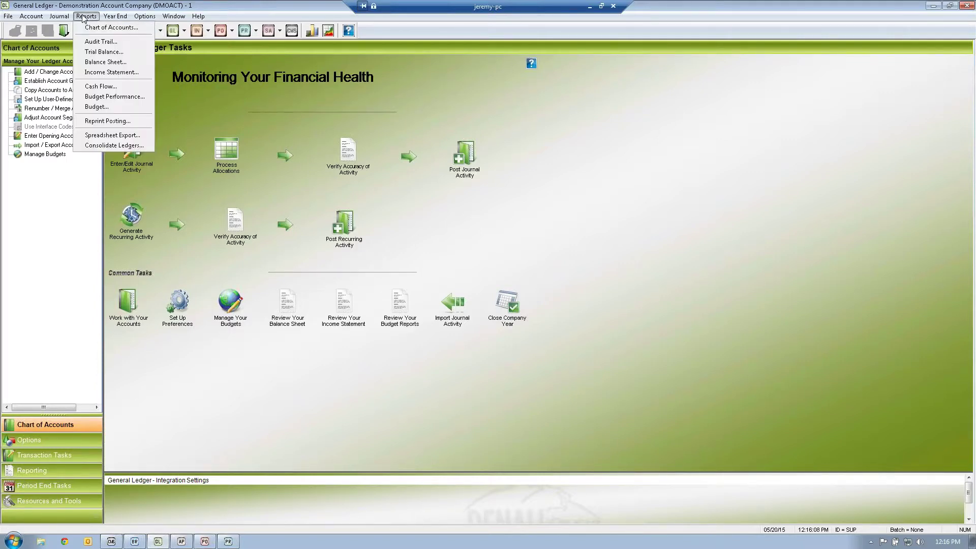
click(89, 42)
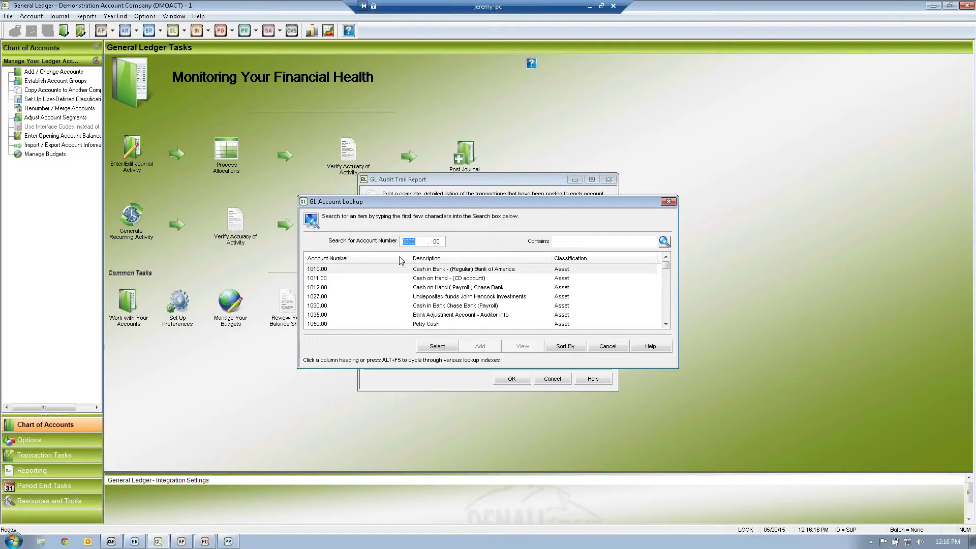
click(333, 274)
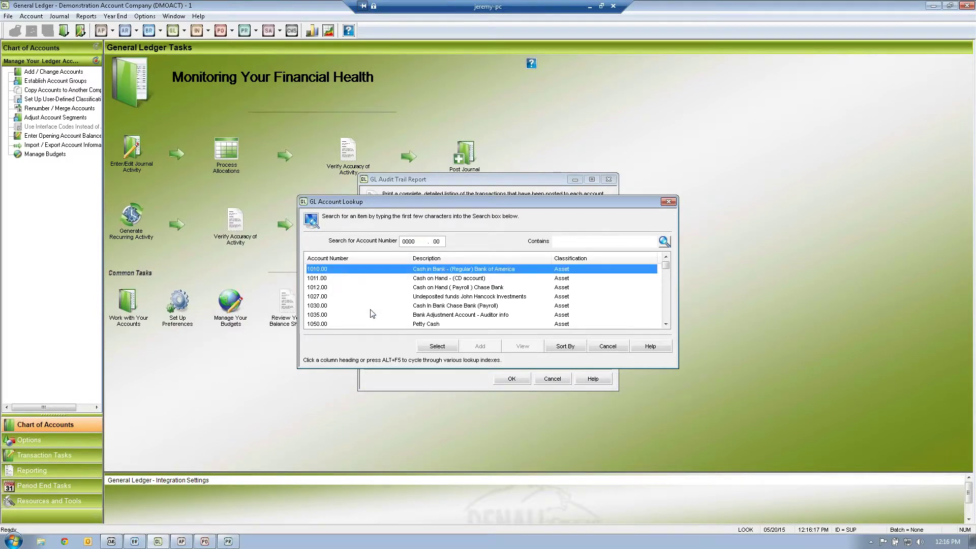
click(436, 346)
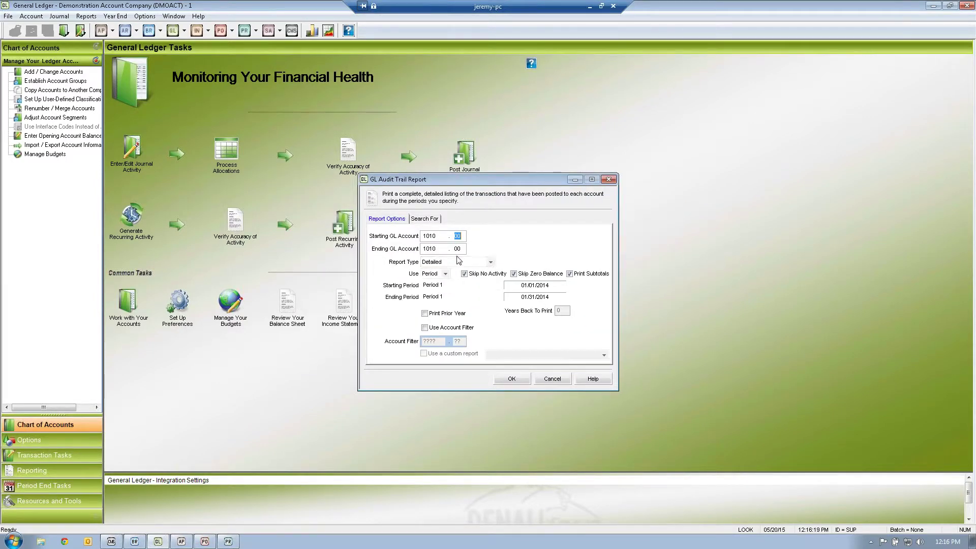
click(449, 286)
click(450, 296)
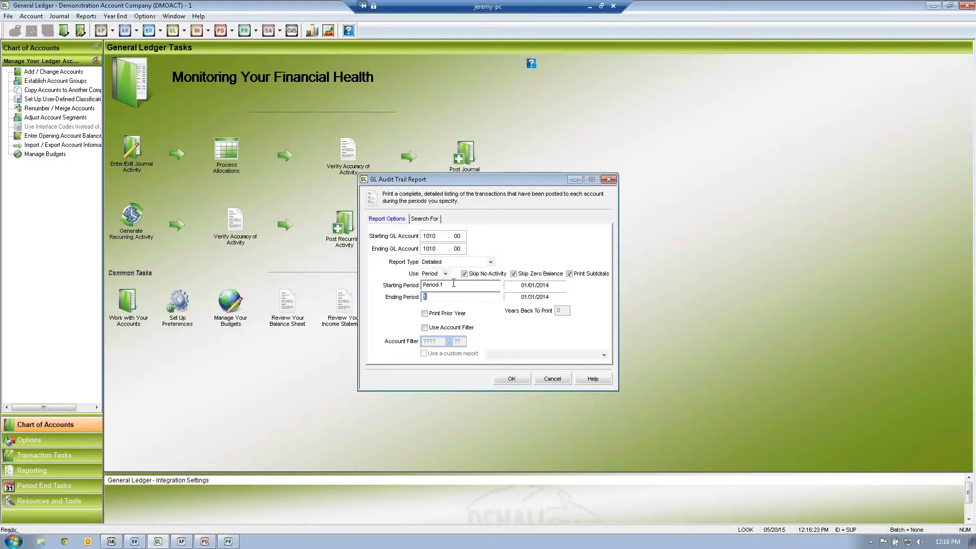
click(445, 273)
click(444, 290)
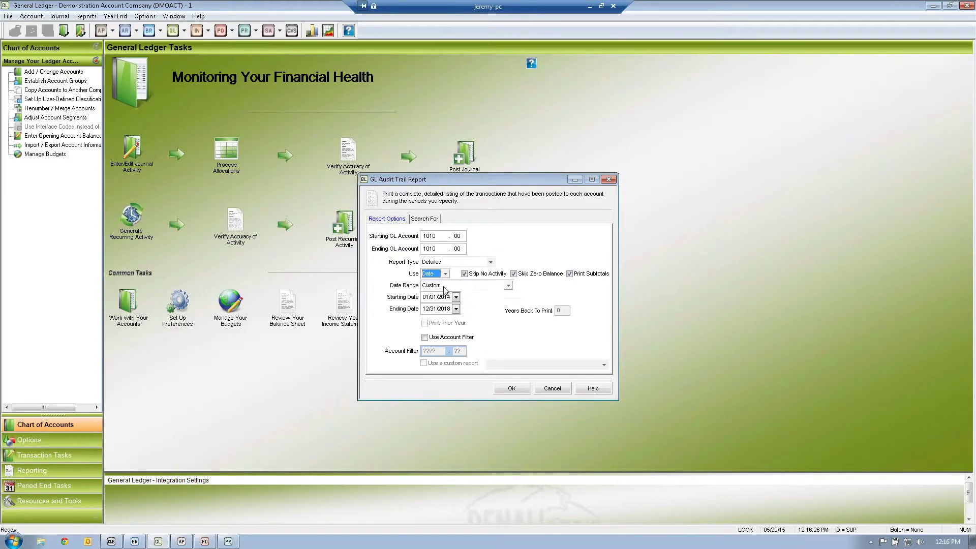
click(445, 273)
click(444, 281)
Set the ending period to 12, turn off Skip No Activity and Skip Zero Balance, and display the Audit Trail report on screen
click(458, 297)
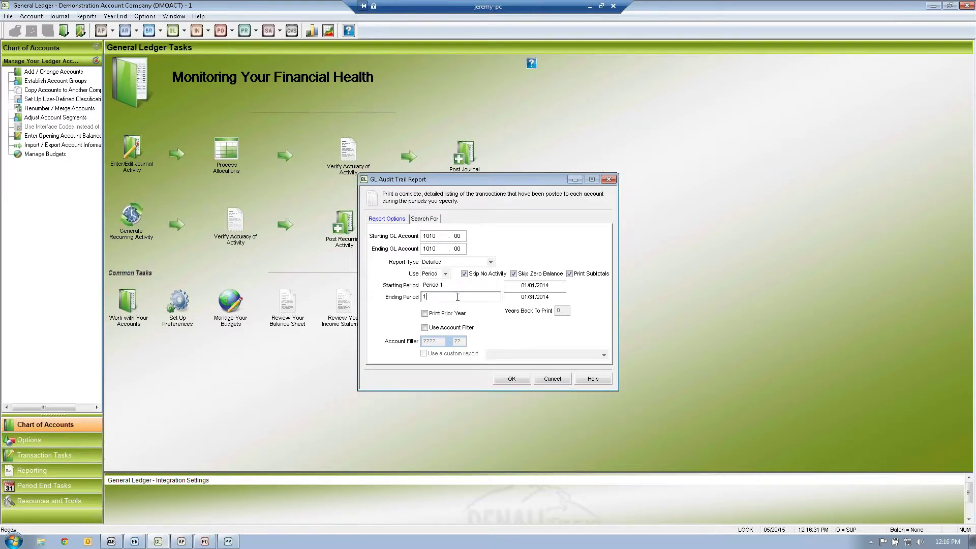
text(2)
key(Tab)
click(464, 274)
click(513, 274)
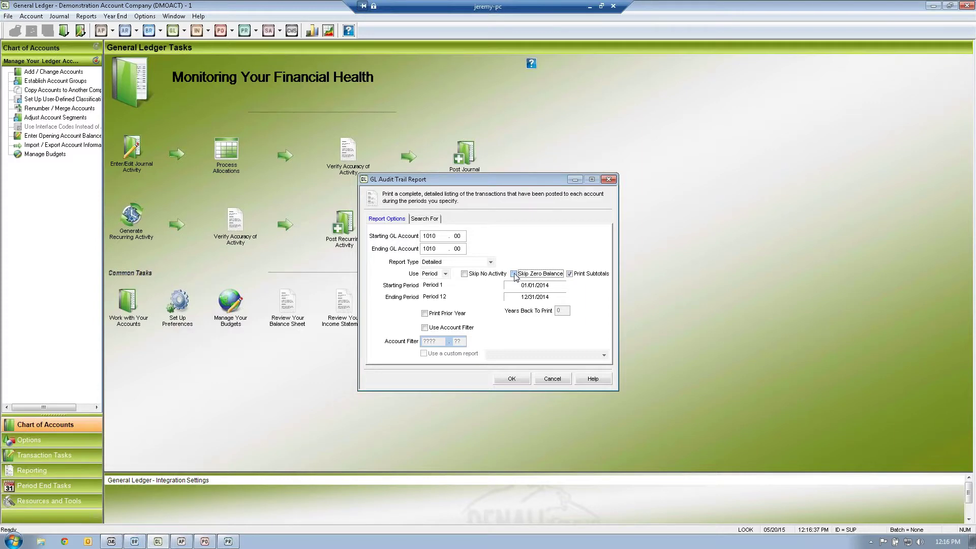
click(511, 378)
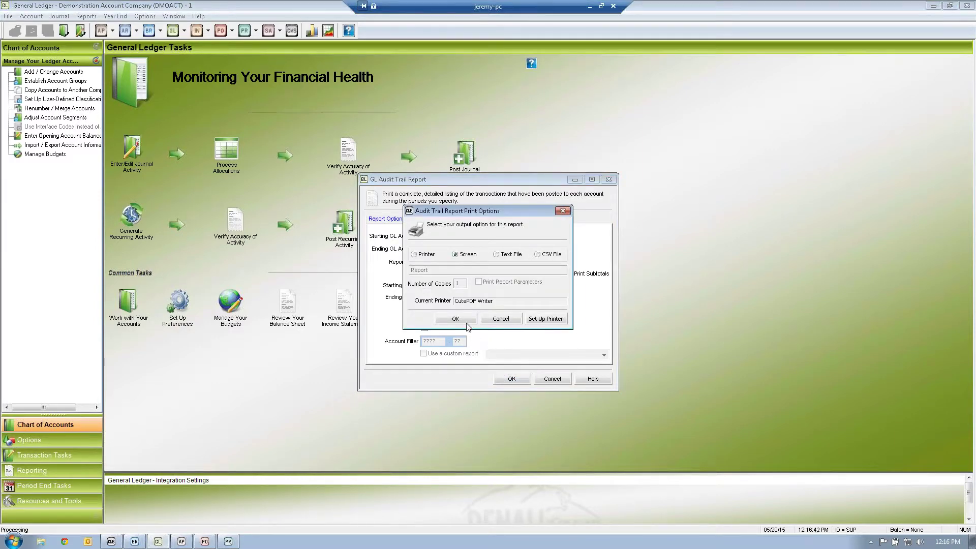
click(460, 320)
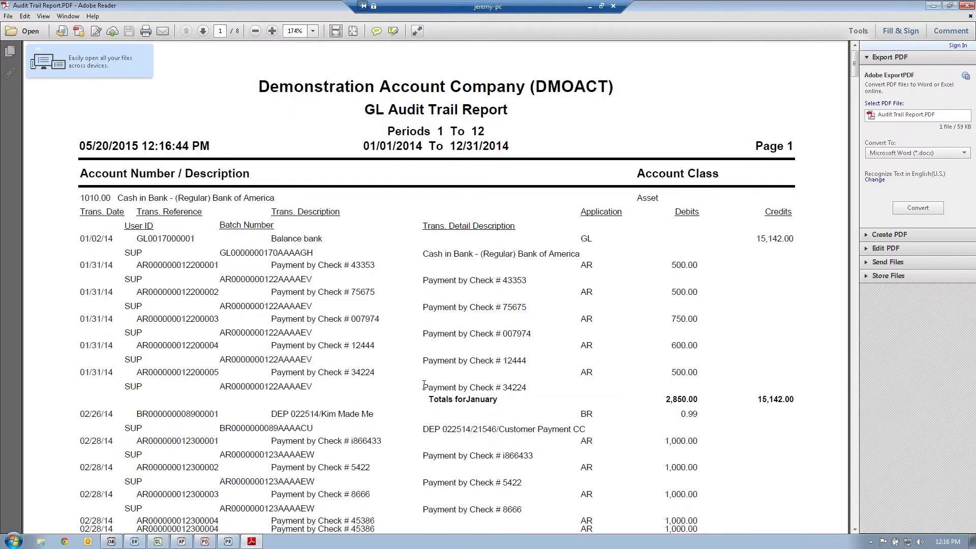
Examine the January totals line and the Balance bank entry's date, description, originating application and credit amount
double_click(511, 385)
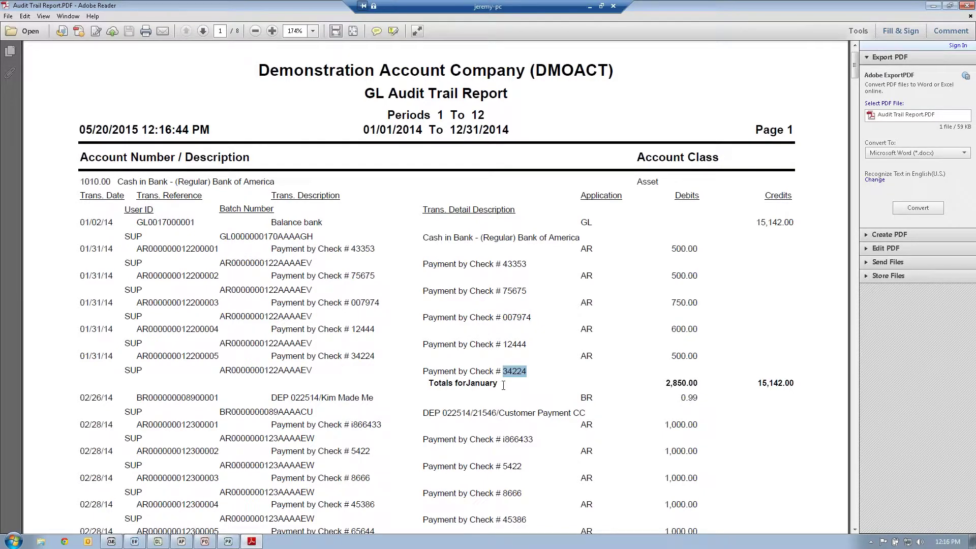
triple_click(503, 386)
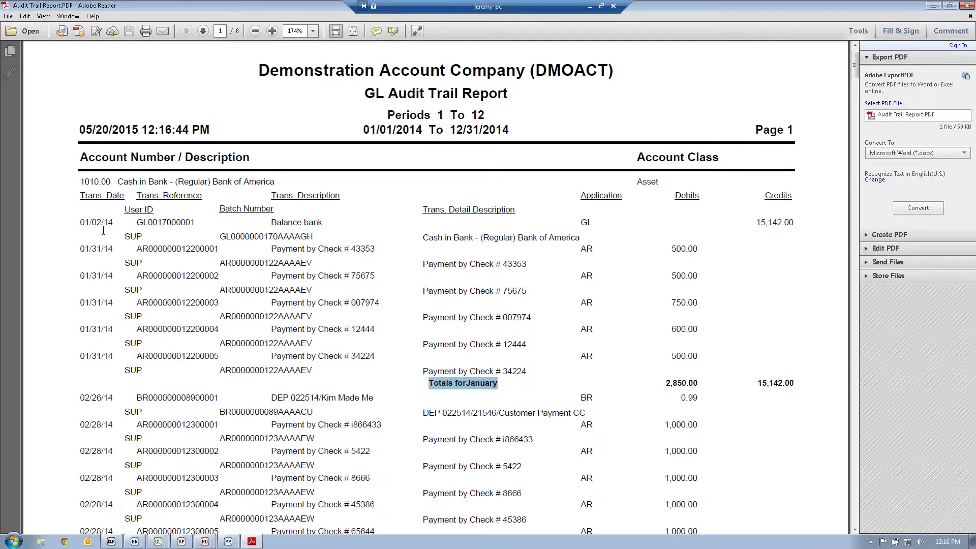
click(82, 225)
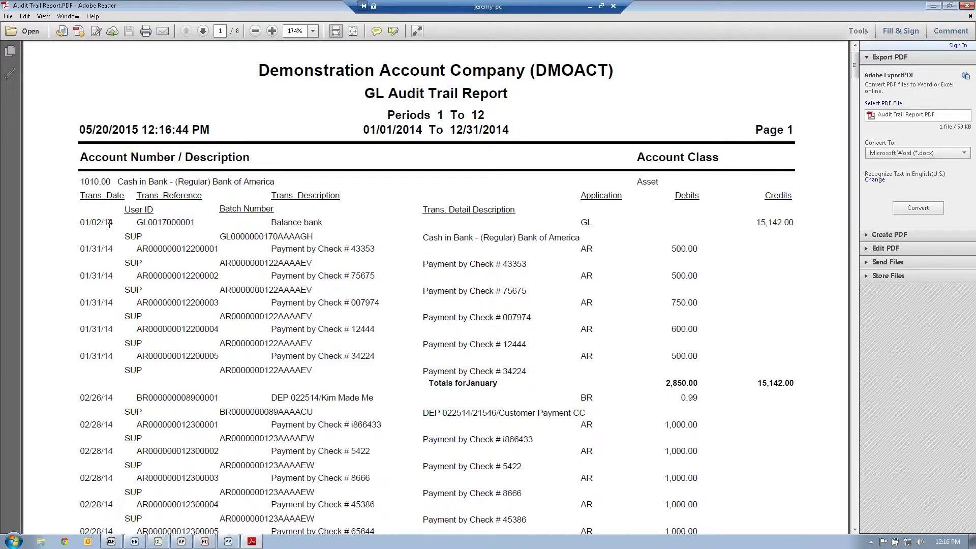
drag(109, 224, 335, 231)
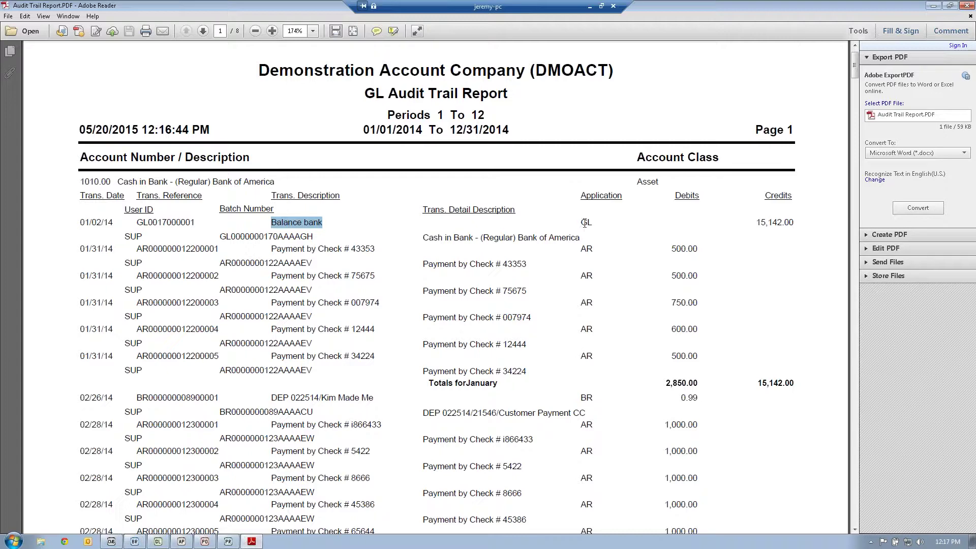
drag(580, 222, 591, 222)
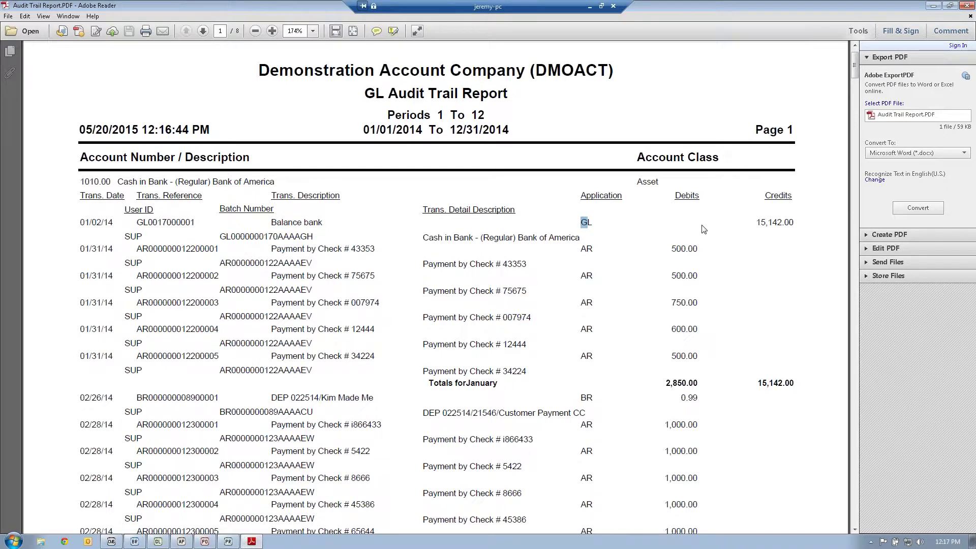
click(759, 224)
drag(759, 224, 794, 223)
Examine the first 01/31/14 check payment's date, description, originating application and debit amount, along with the bank account heading
drag(669, 249, 698, 252)
drag(80, 249, 394, 251)
drag(580, 249, 593, 250)
drag(272, 249, 375, 252)
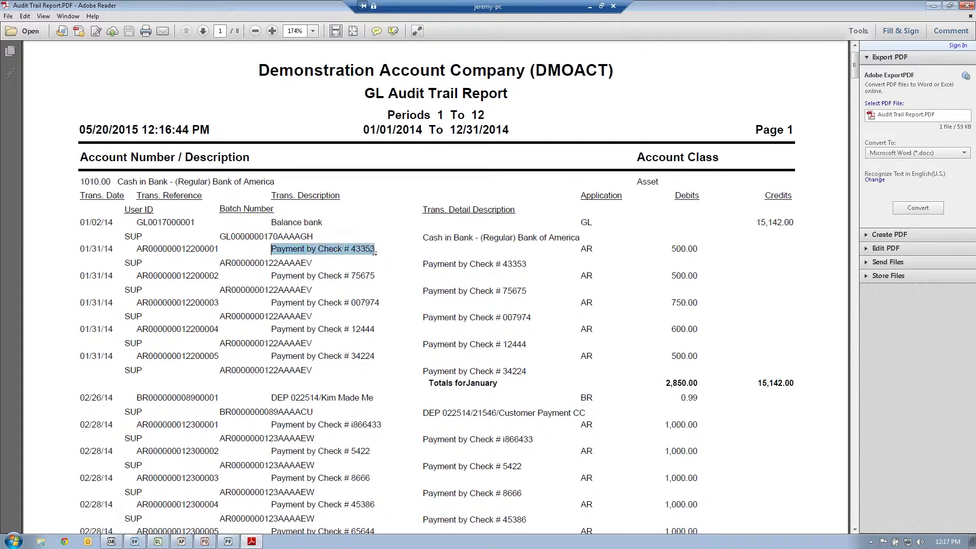
drag(586, 249, 595, 249)
drag(81, 182, 168, 182)
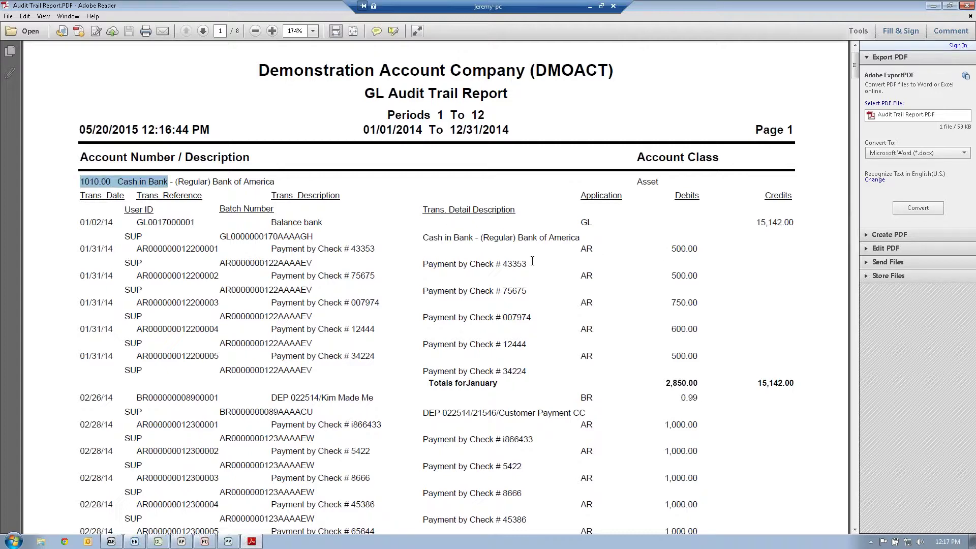
drag(580, 249, 593, 248)
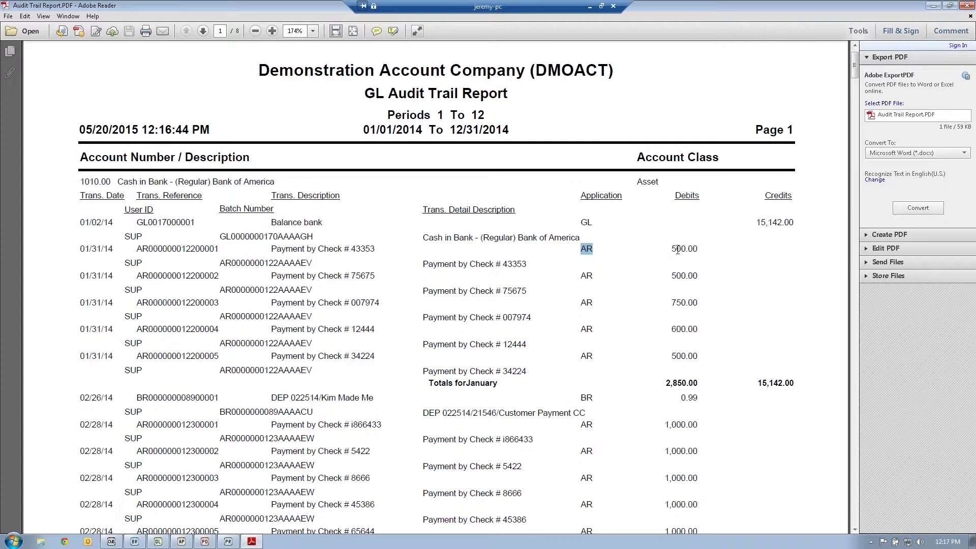
drag(673, 249, 705, 252)
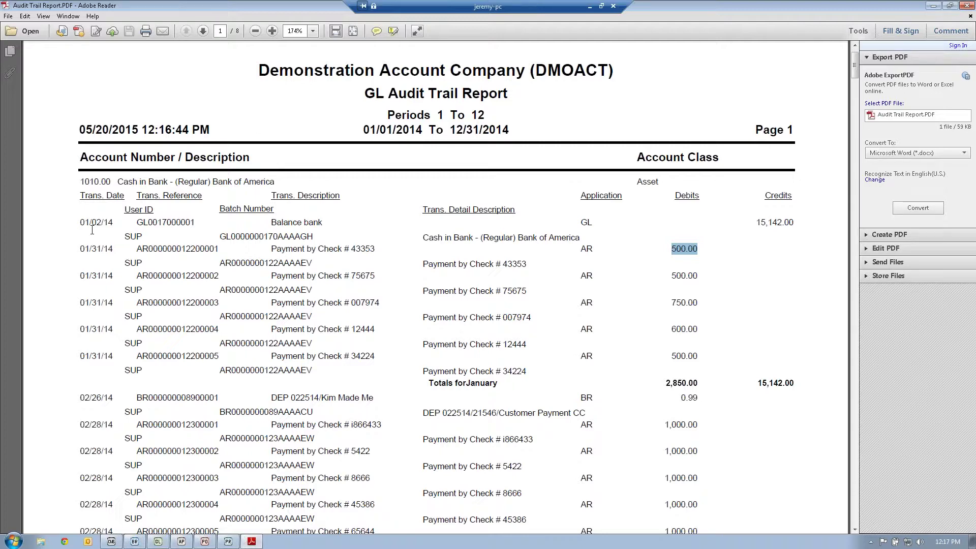
Examine the transaction dates and the sequence of transaction references for the January check payments
drag(79, 219, 114, 304)
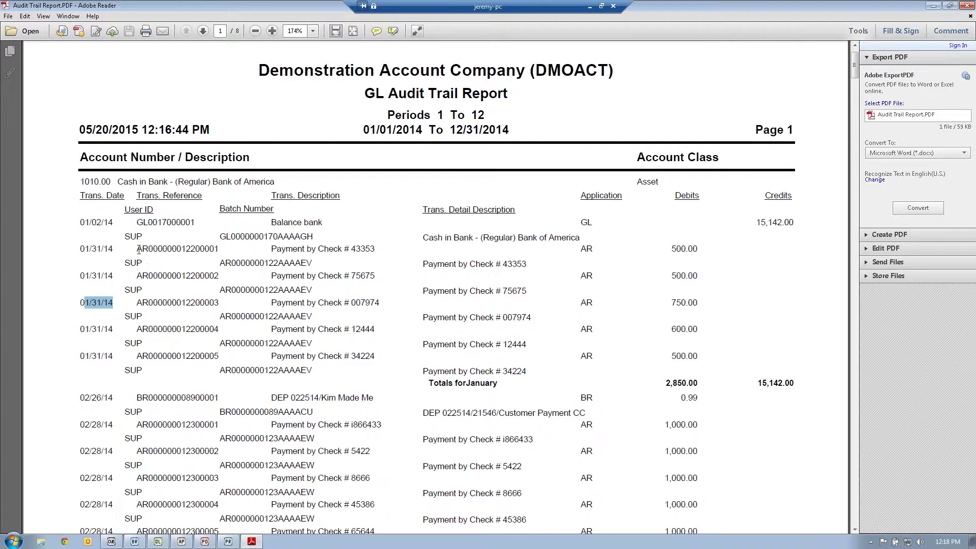
drag(137, 249, 220, 251)
drag(137, 276, 220, 280)
drag(137, 303, 215, 303)
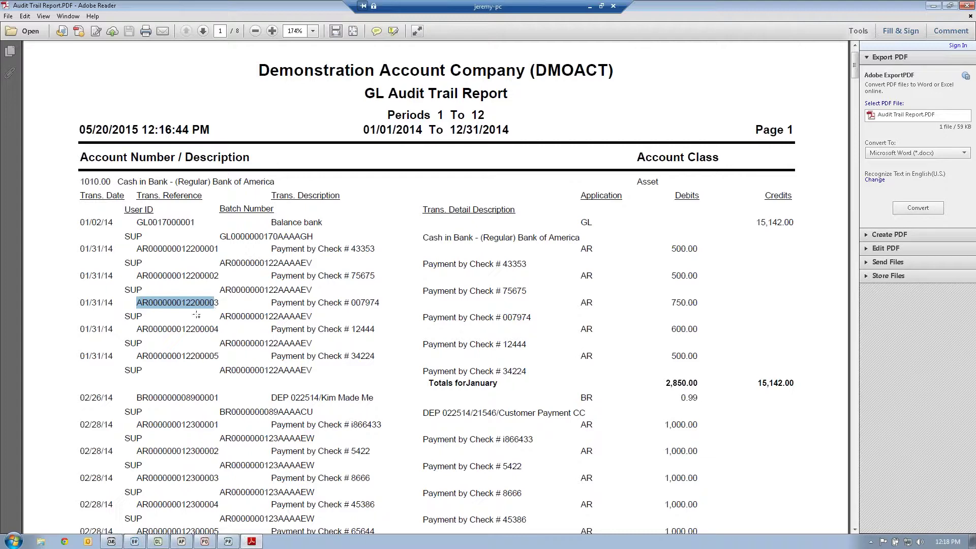
drag(143, 329, 204, 329)
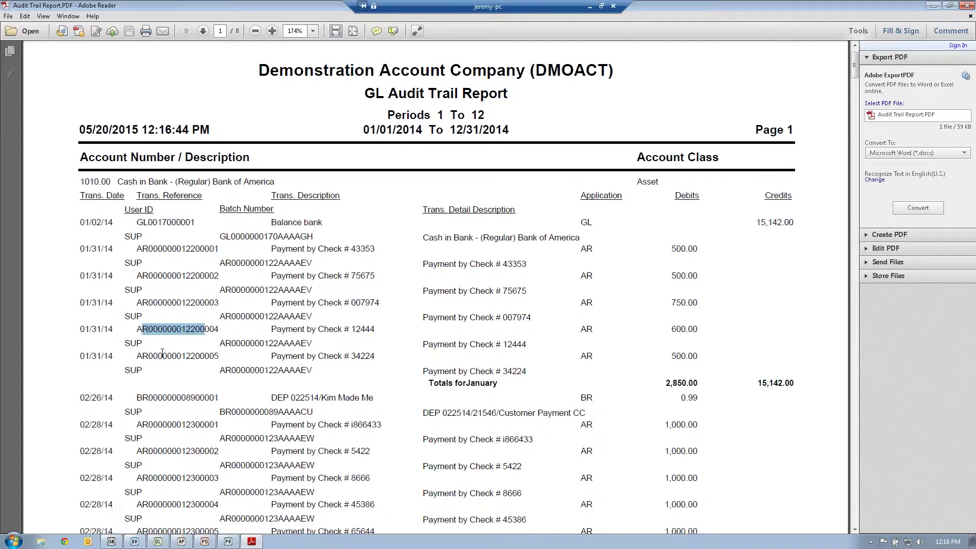
drag(143, 355, 214, 356)
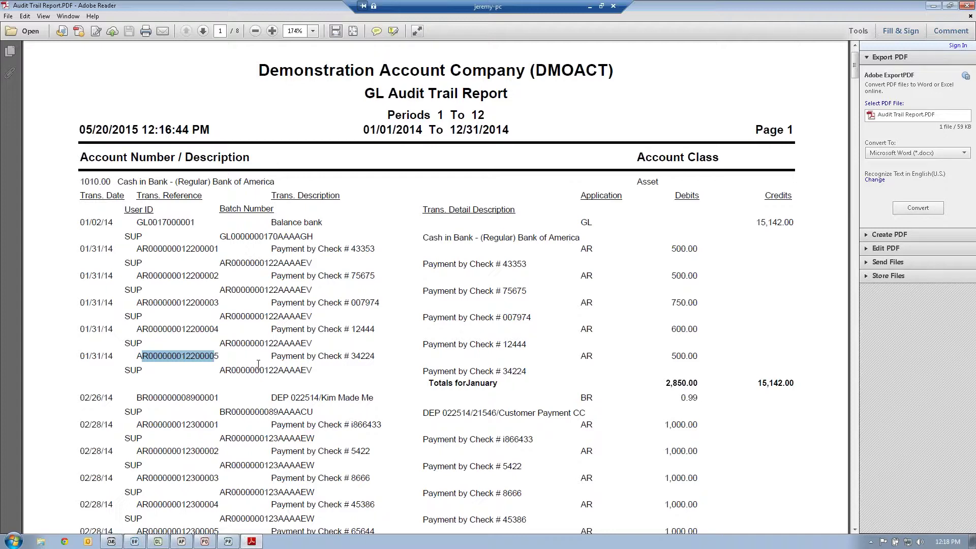
Compare the transaction description with the transaction detail description of the last January check payment
click(270, 356)
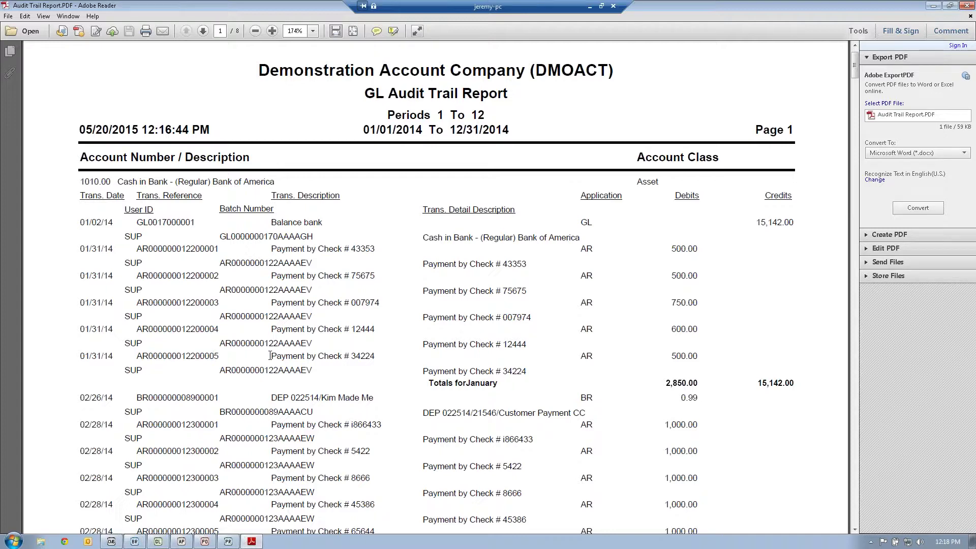
drag(270, 355, 377, 357)
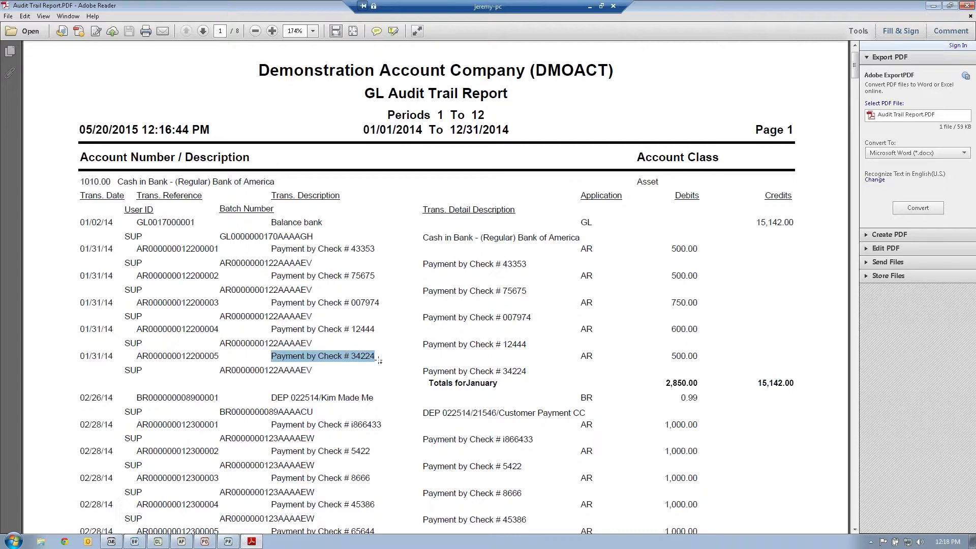
drag(422, 371, 528, 376)
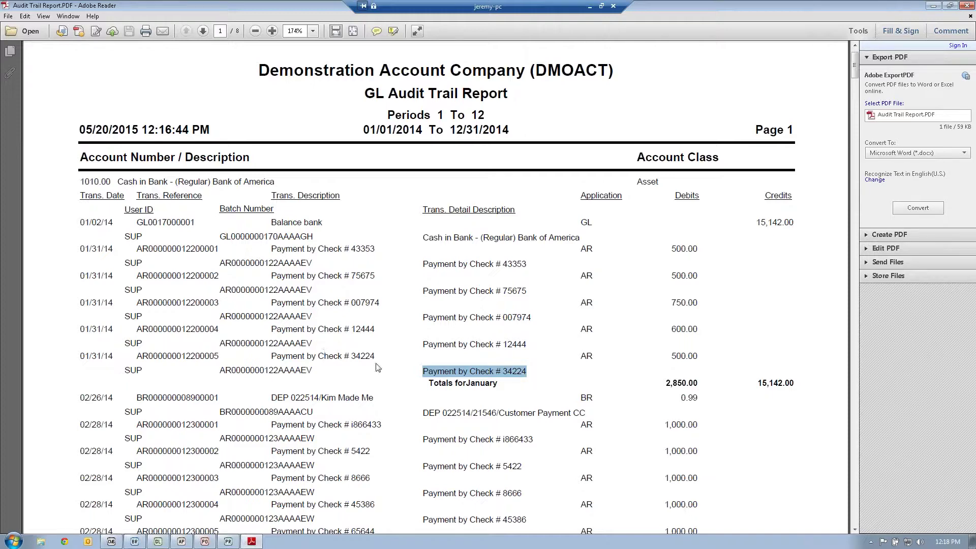
drag(271, 356, 338, 352)
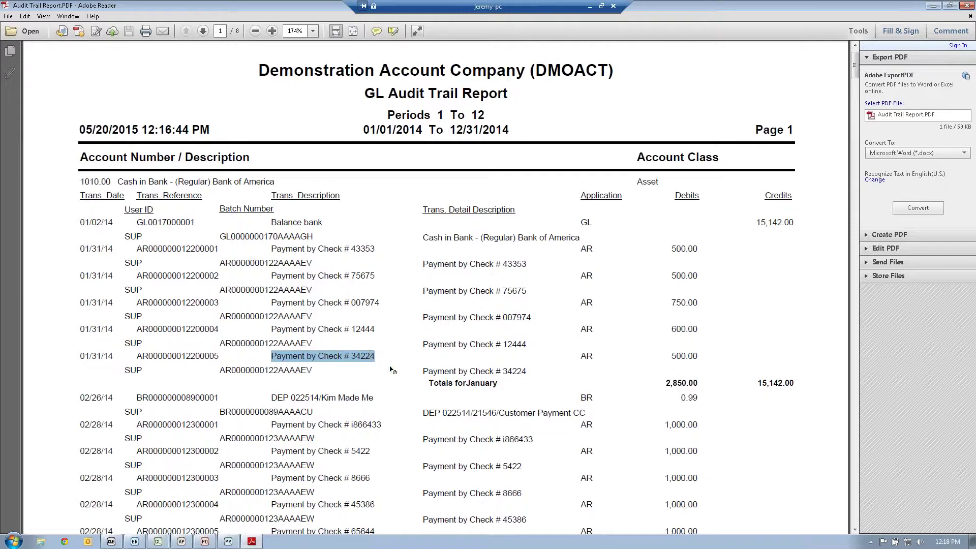
drag(425, 372, 527, 371)
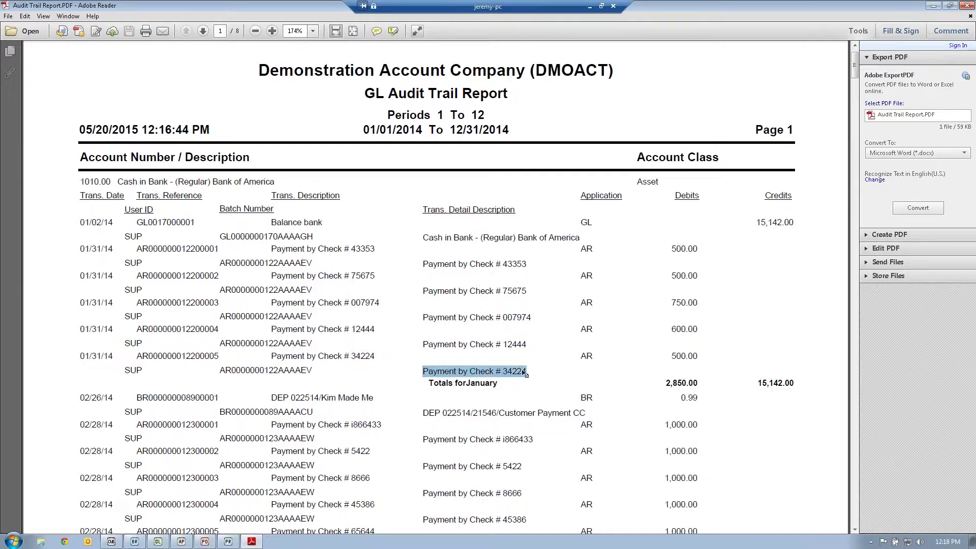
drag(376, 356, 261, 358)
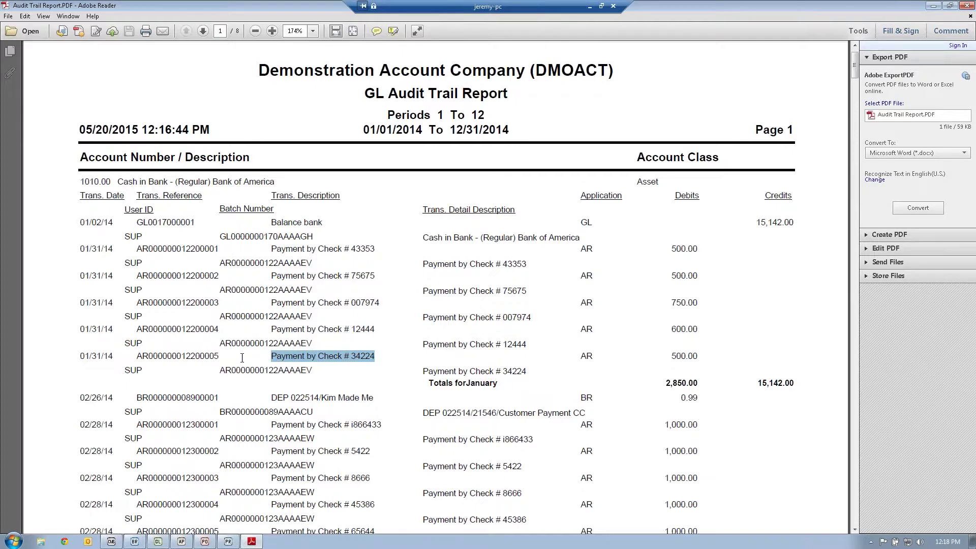
Examine the user ID recorded for the last January check payment, and close the GL Audit Trail Report
drag(148, 370, 130, 378)
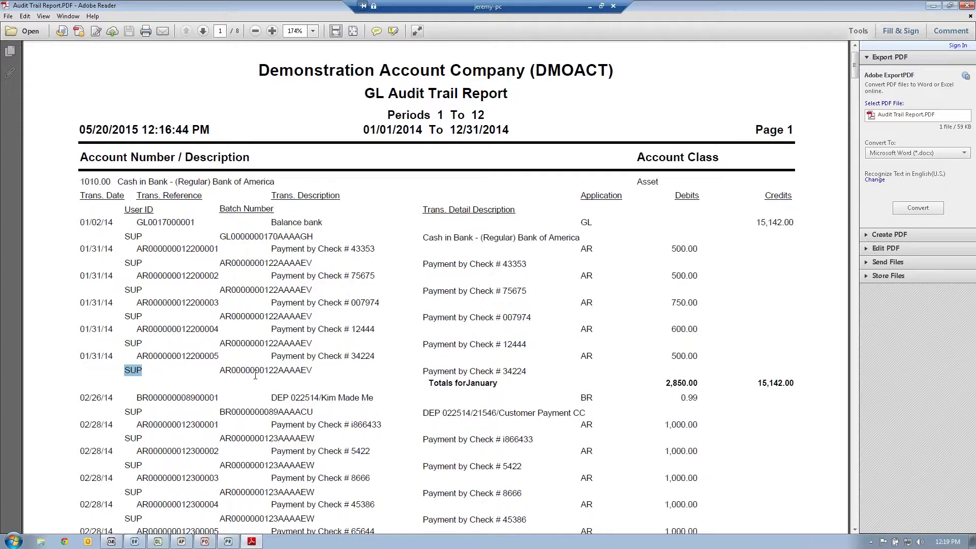
scroll(256, 375, up, 1)
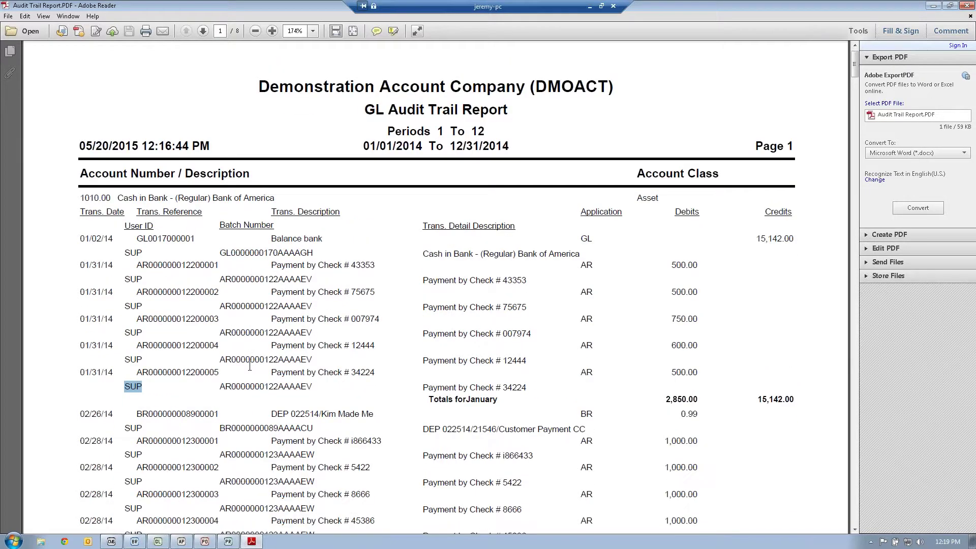
scroll(249, 367, down, 1)
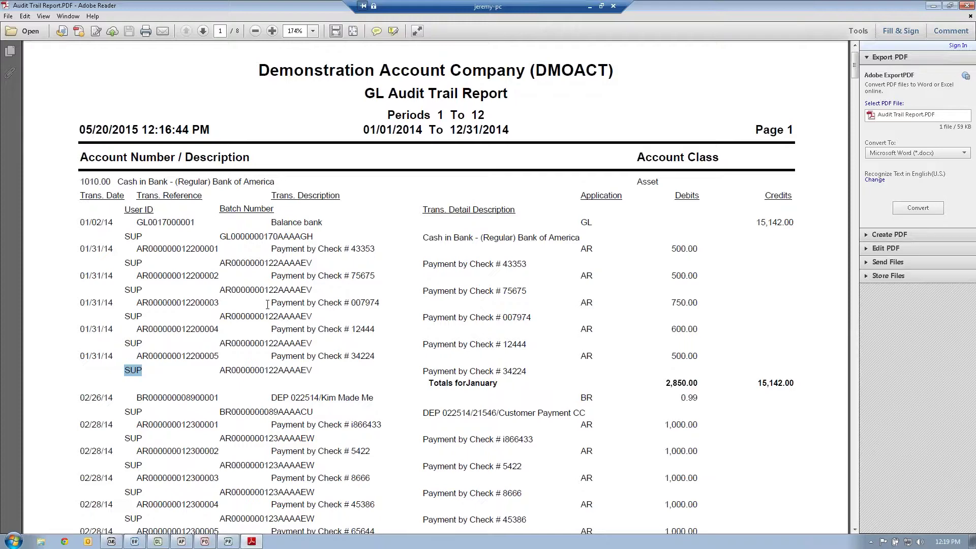
scroll(411, 254, down, 1)
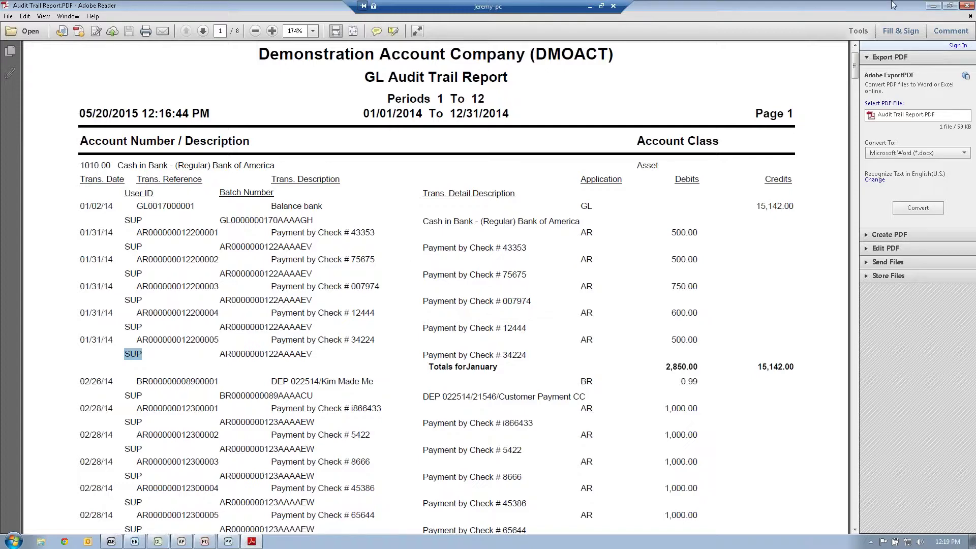
click(965, 6)
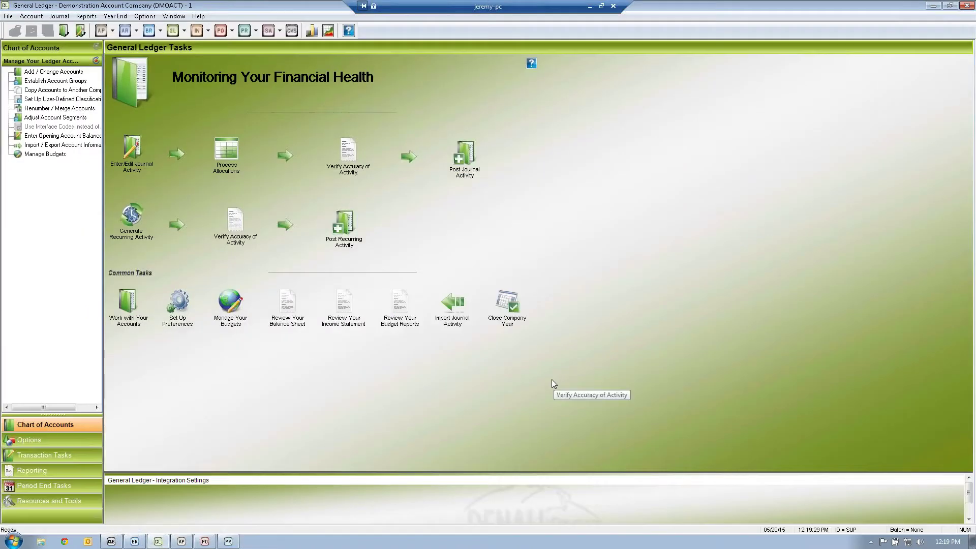
Switch to the slide presentation and advance past the slide on transaction dates and reference numbers
key(alt+Tab)
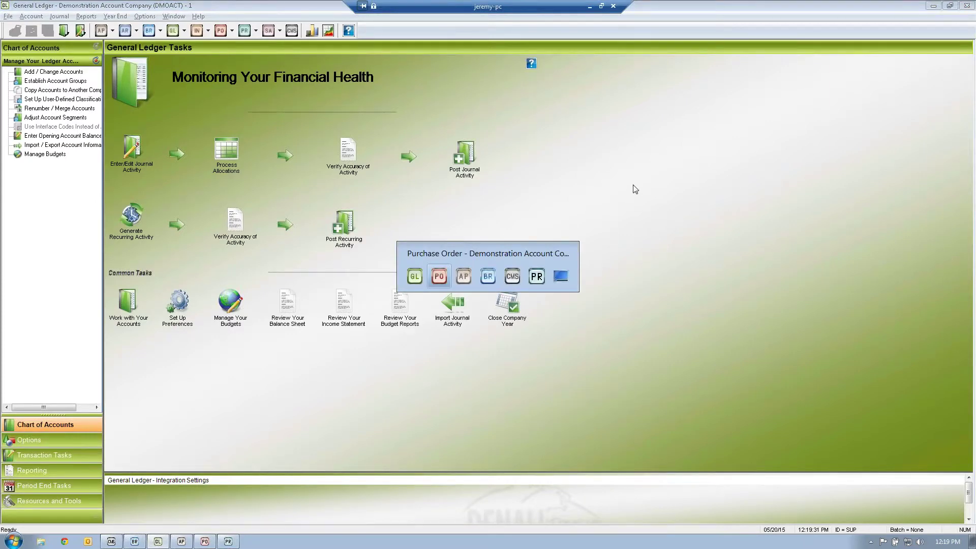
key(alt+Tab)
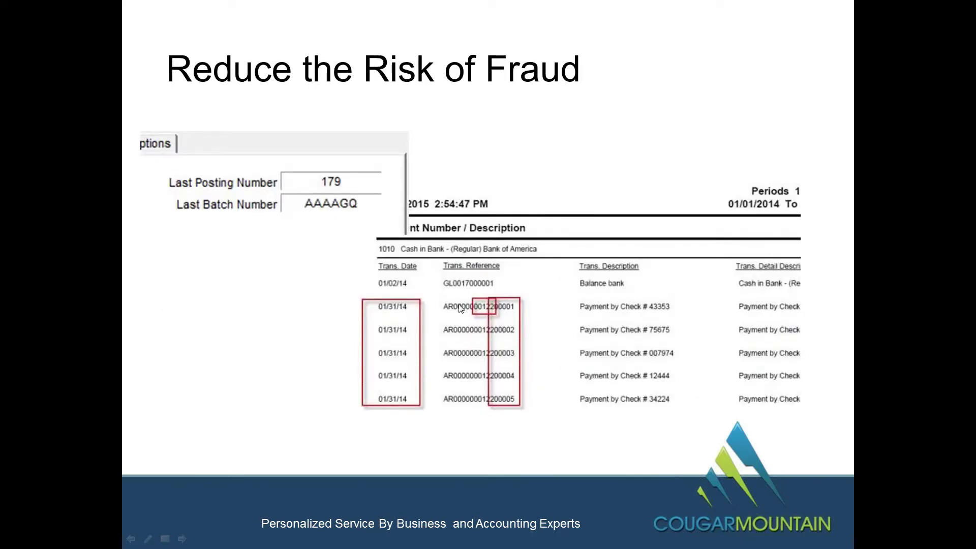
click(563, 321)
Switch to the Payroll module, view the Prepare Payroll window for entering payroll information, and close it without saving
key(alt+Tab)
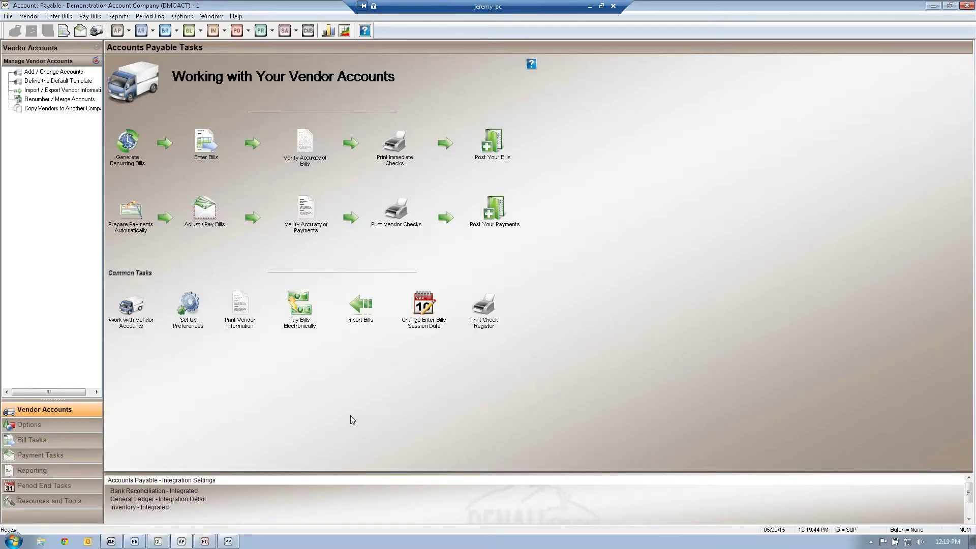
click(228, 541)
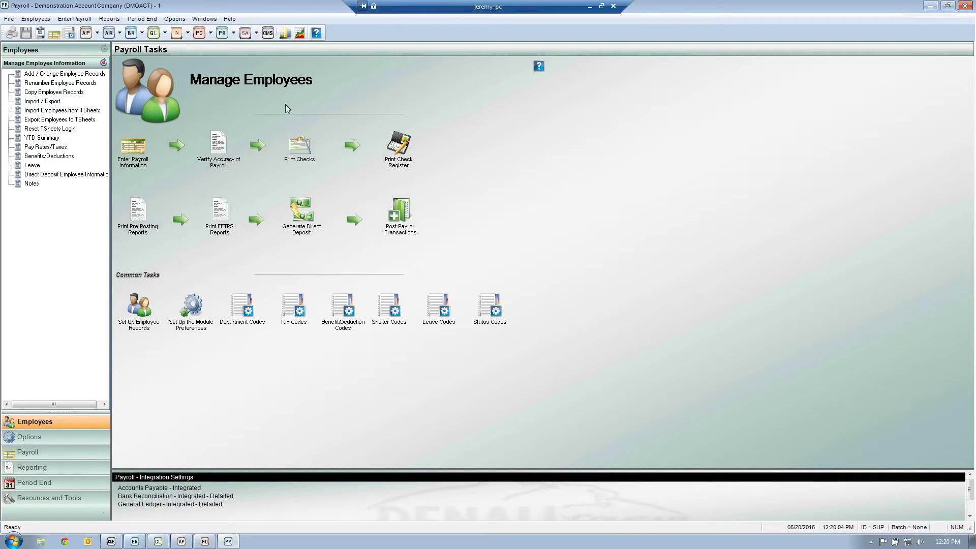
click(138, 157)
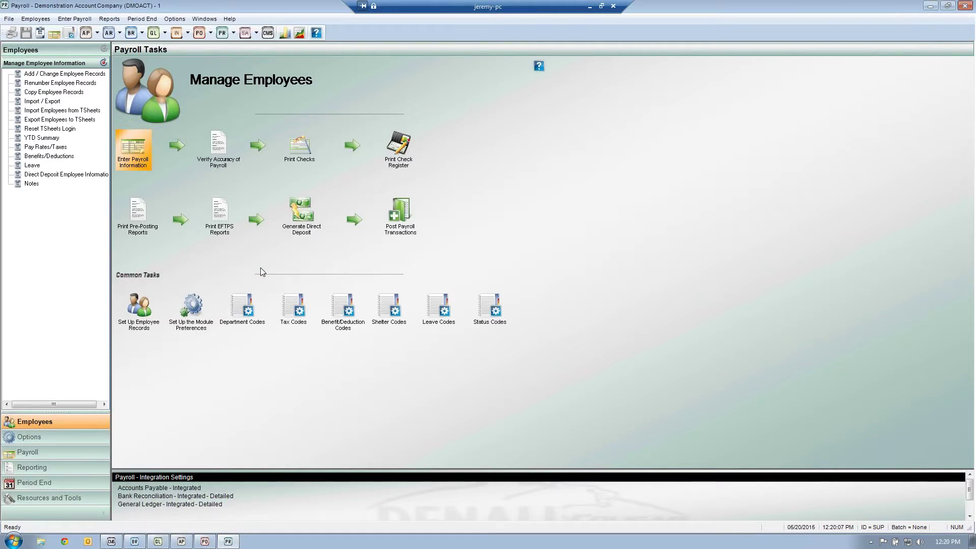
click(475, 305)
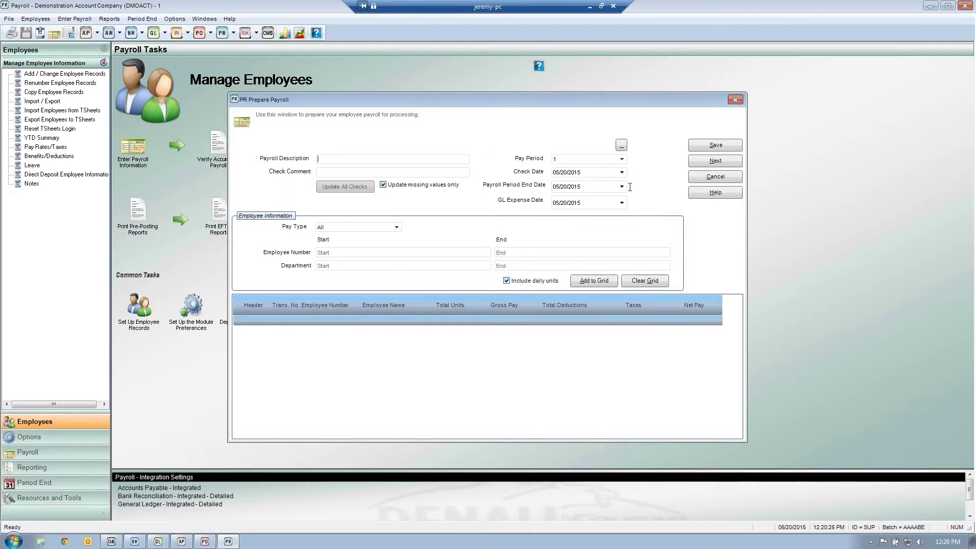
click(714, 177)
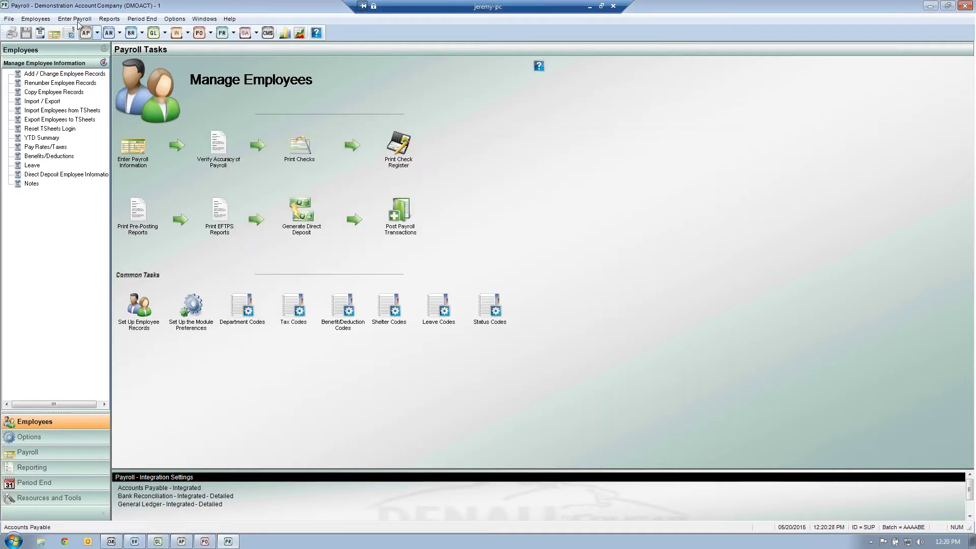
Examine the Daily Units options for importing, entering, printing and clearing employee time in the payroll entry commands
click(47, 22)
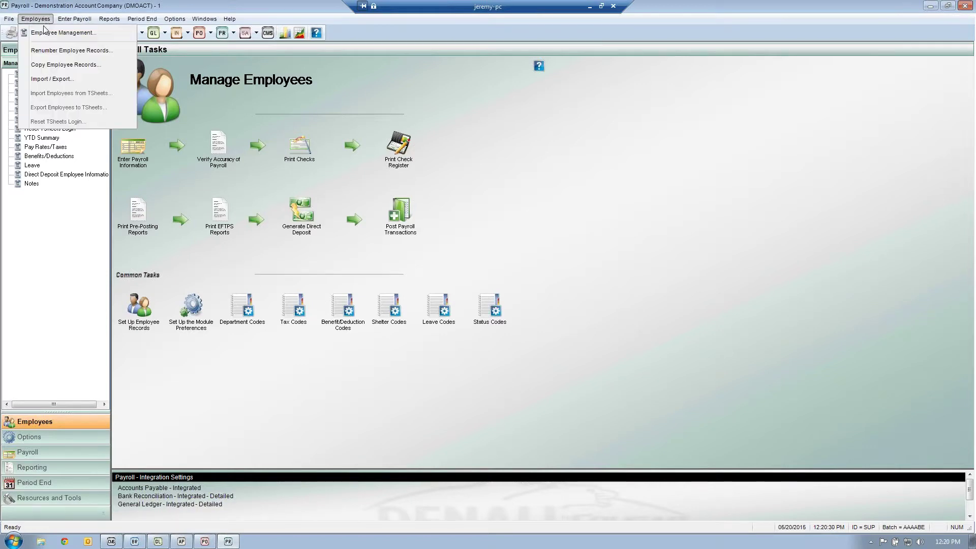
mouse_move(72, 19)
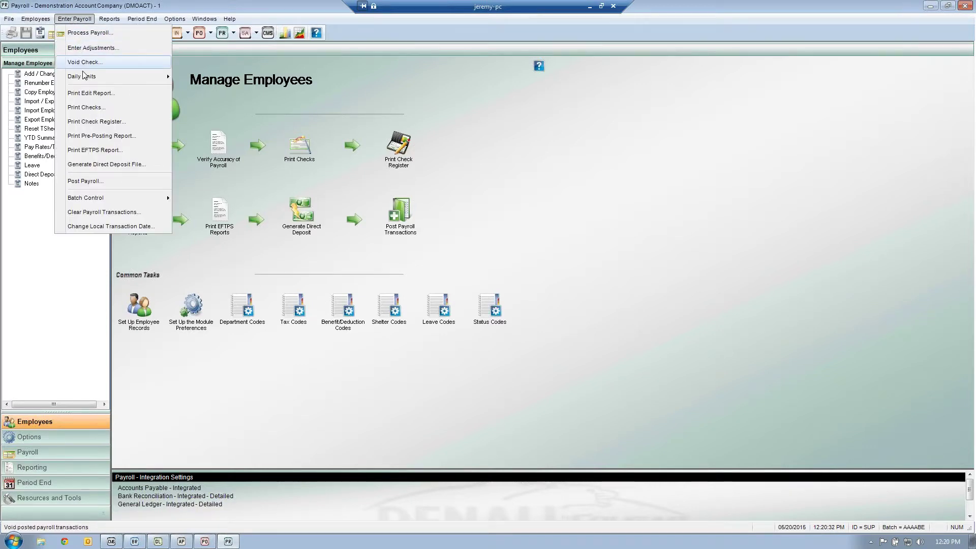
mouse_move(83, 77)
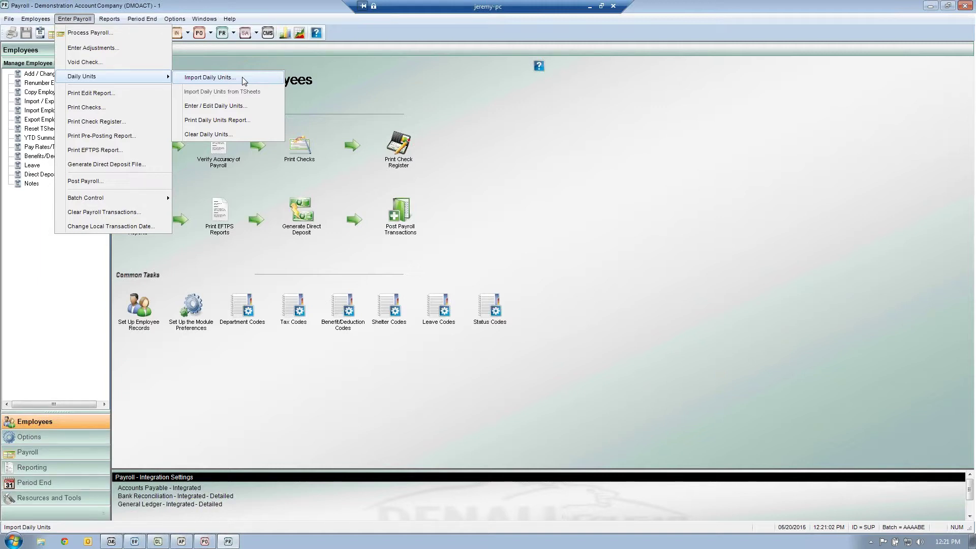
click(332, 88)
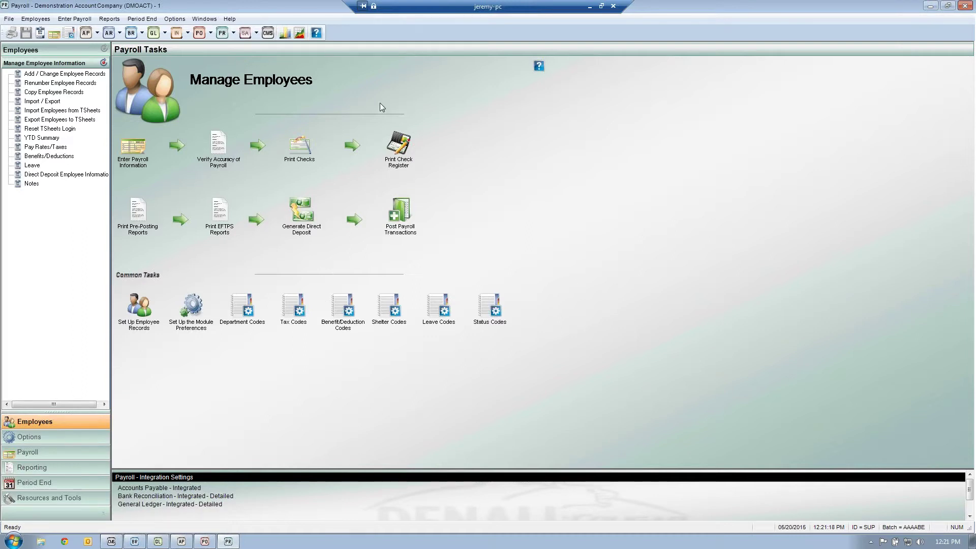
Load all employees with daily units included into the Prepare Payroll grid, review their total units, and discard the payroll
click(141, 153)
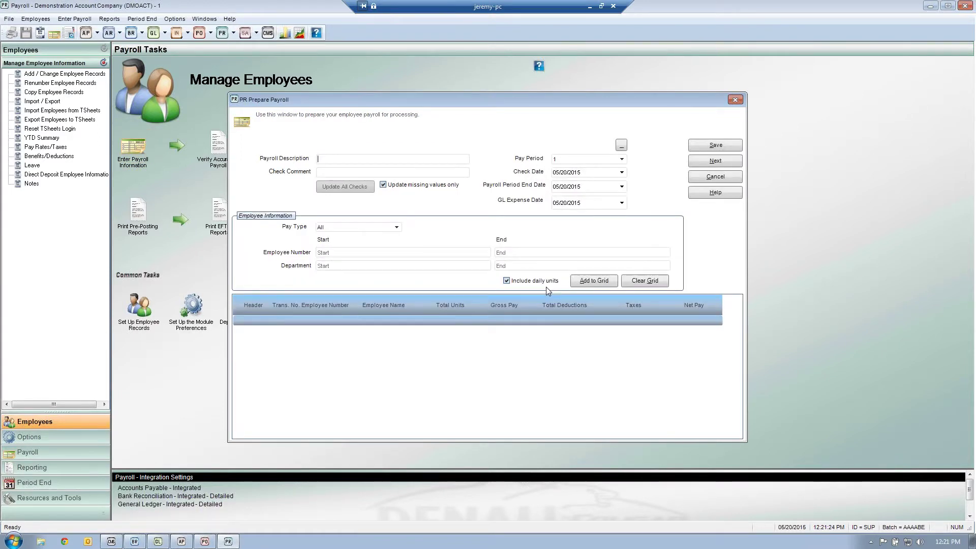
click(589, 282)
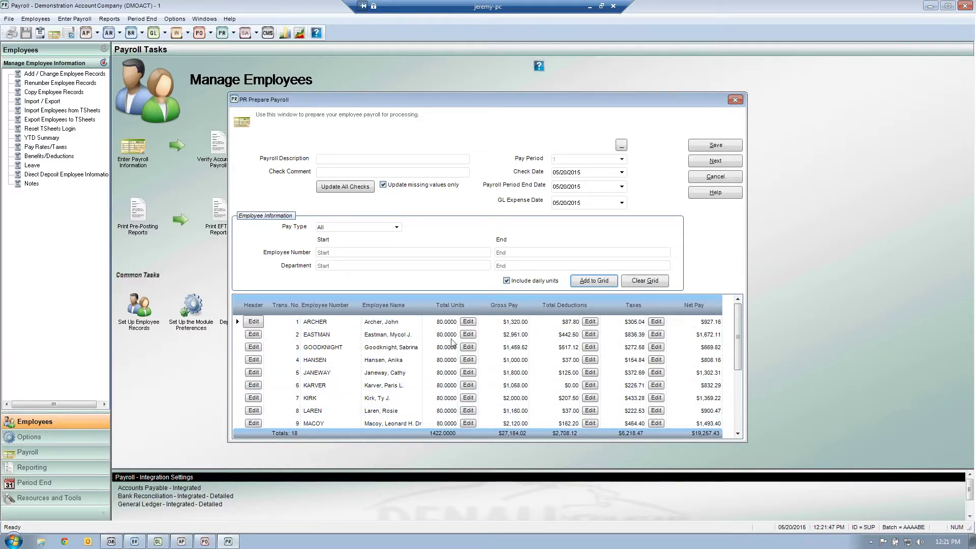
click(719, 178)
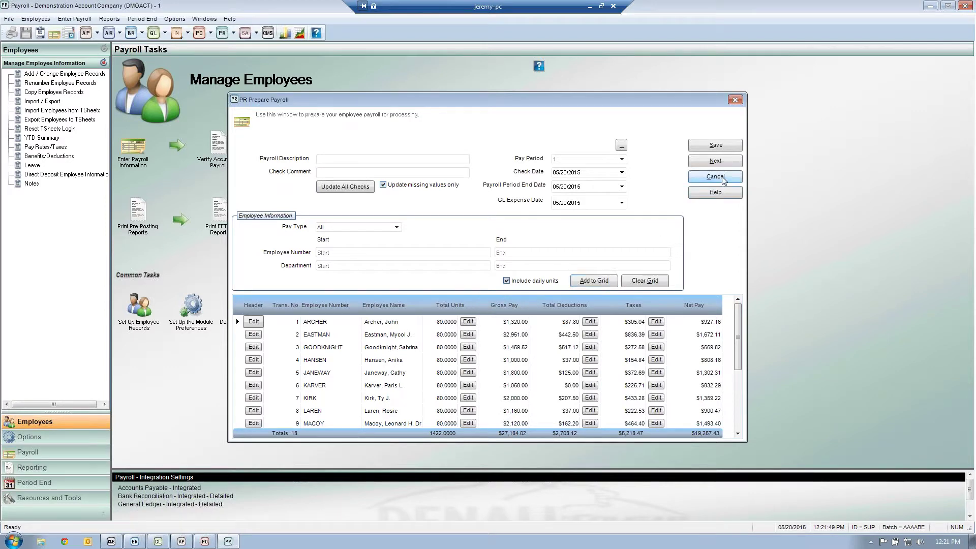
click(532, 307)
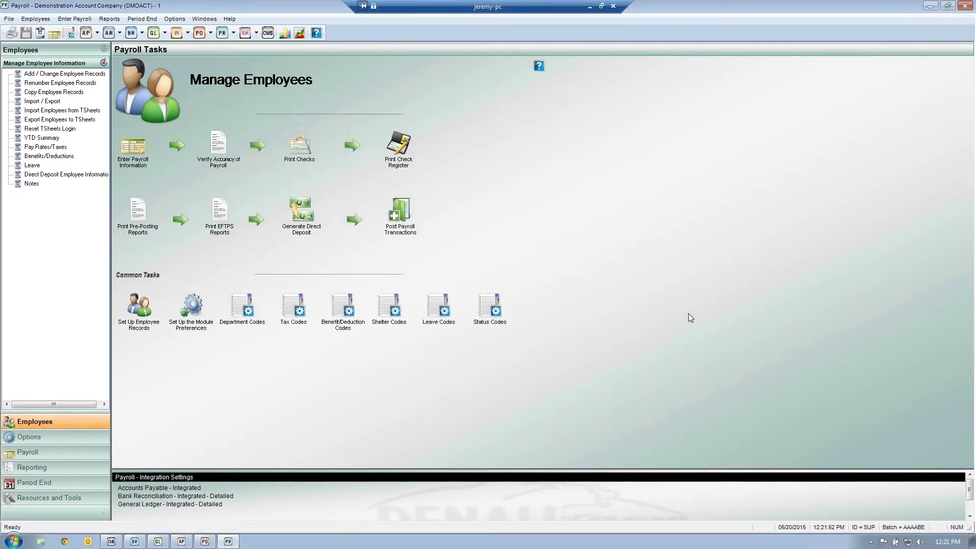
Return to the slide presentation and advance past the Time Fraud slide
key(alt+Tab)
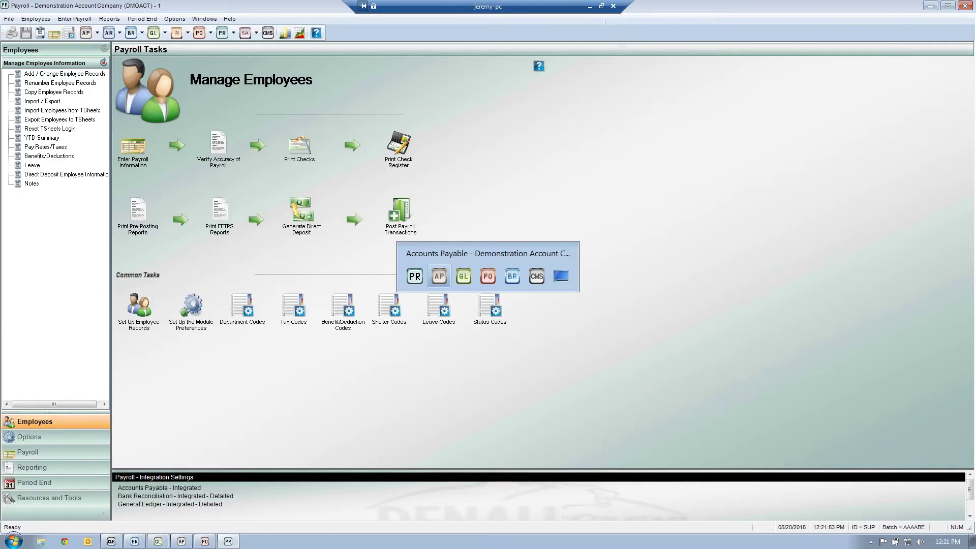
click(589, 6)
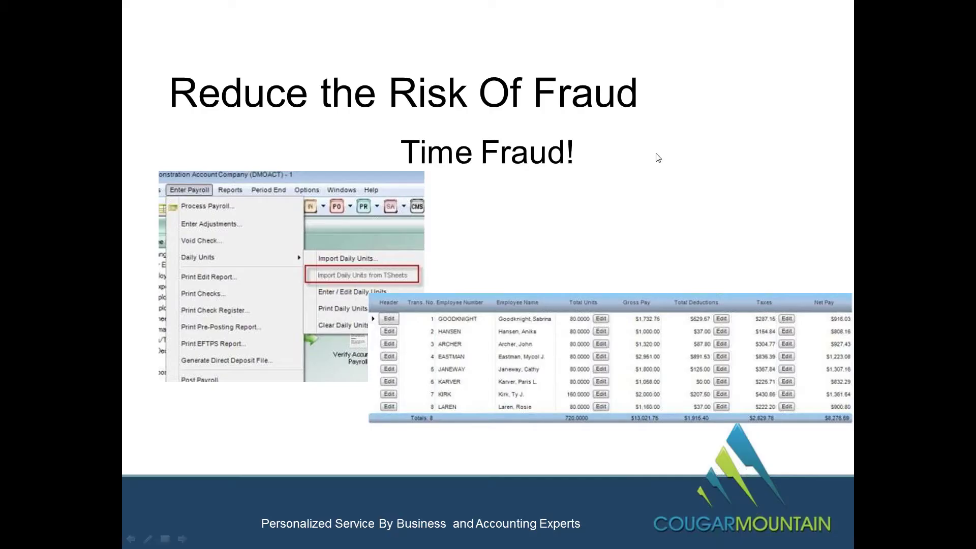
click(656, 163)
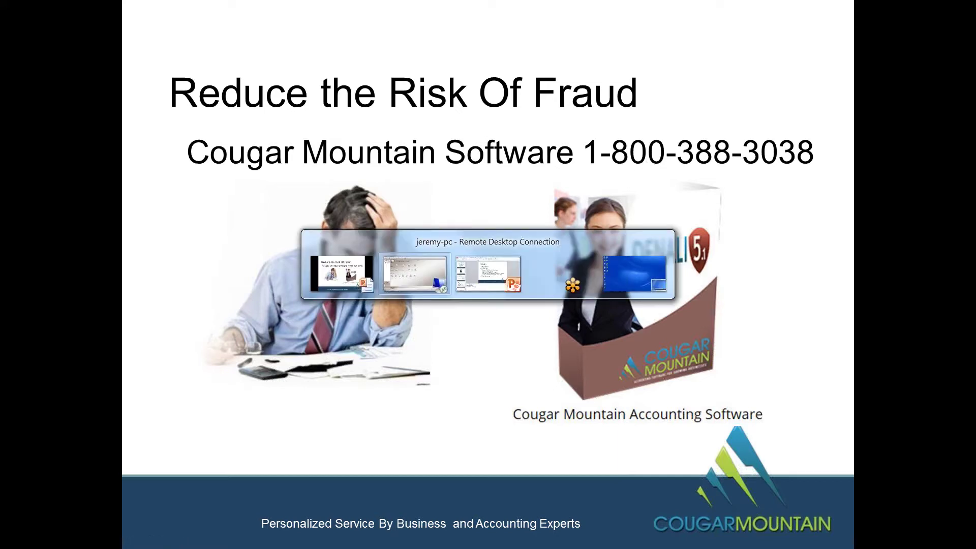
Switch to the accounting system's Controller module and close the Add/Change Users window without saving the changes
key(alt+Tab)
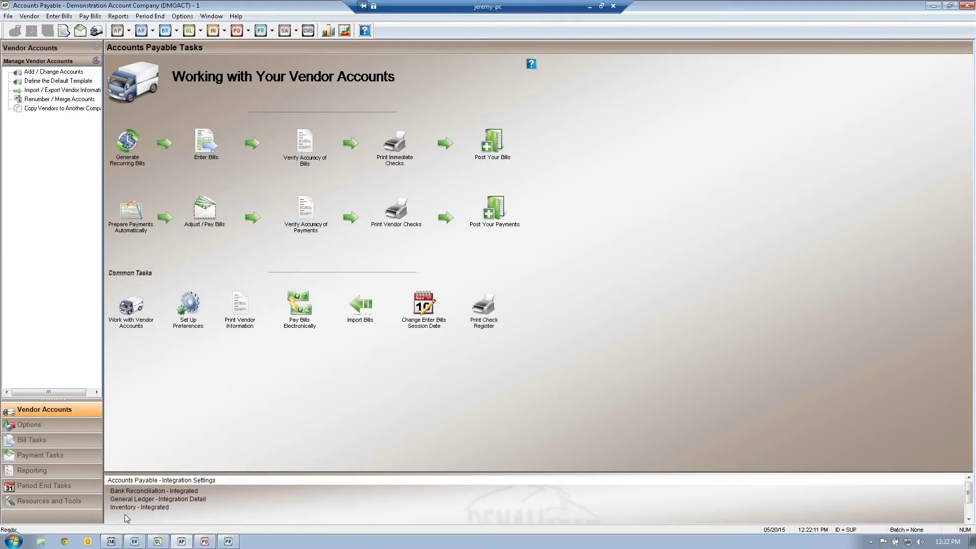
click(111, 541)
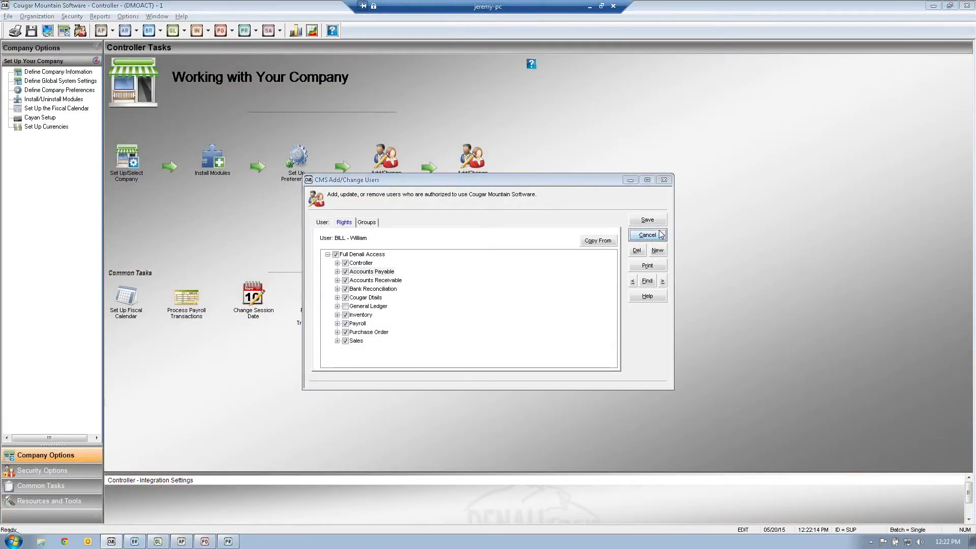
click(660, 234)
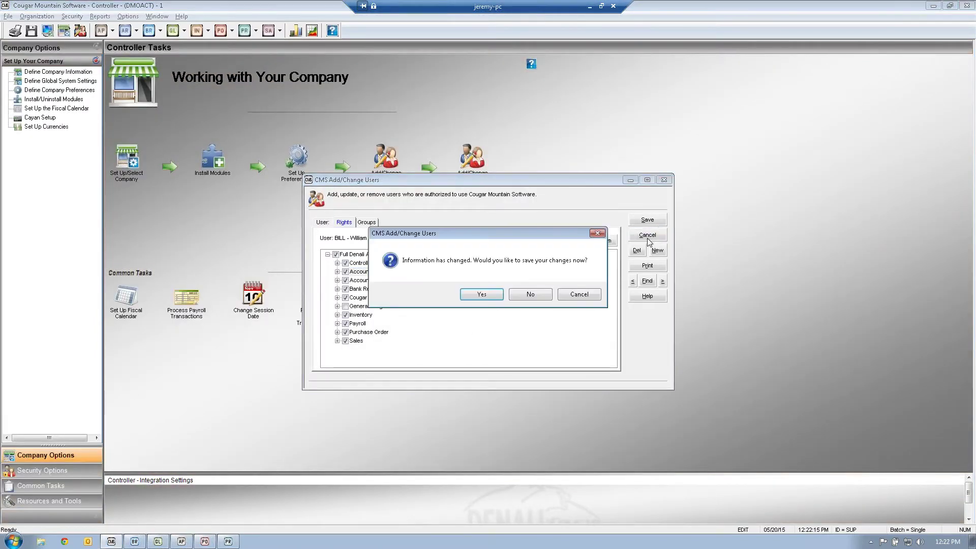
click(529, 295)
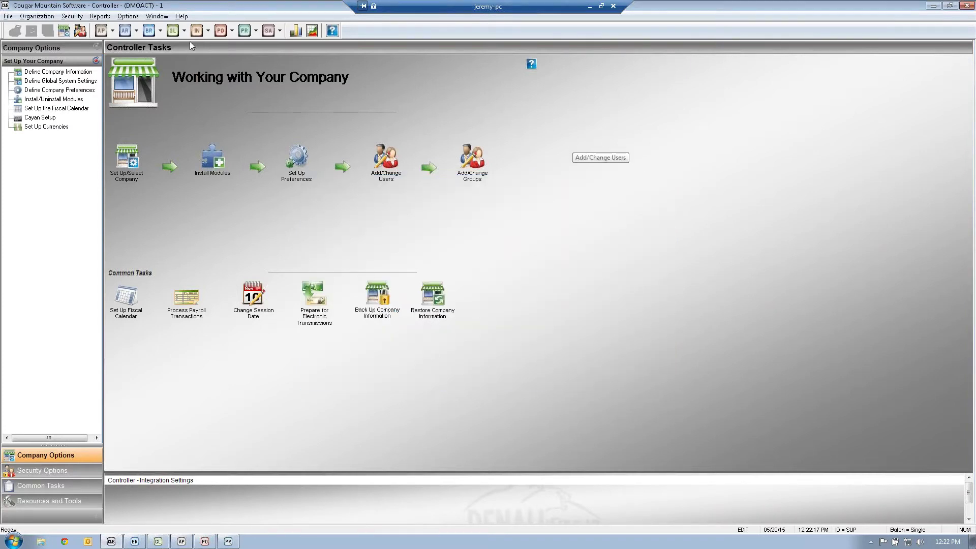
Examine the list of Red Flag Reports available in the Controller module
click(105, 17)
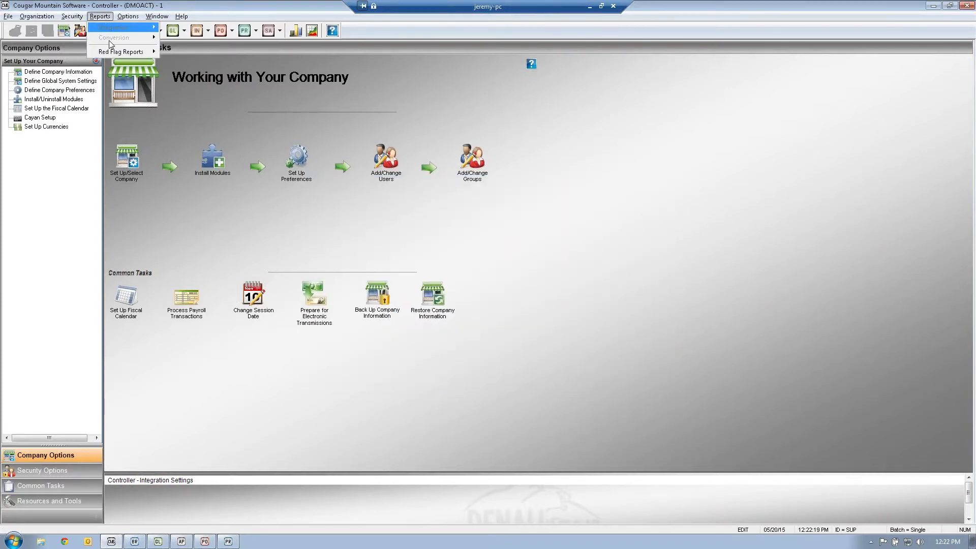
mouse_move(113, 54)
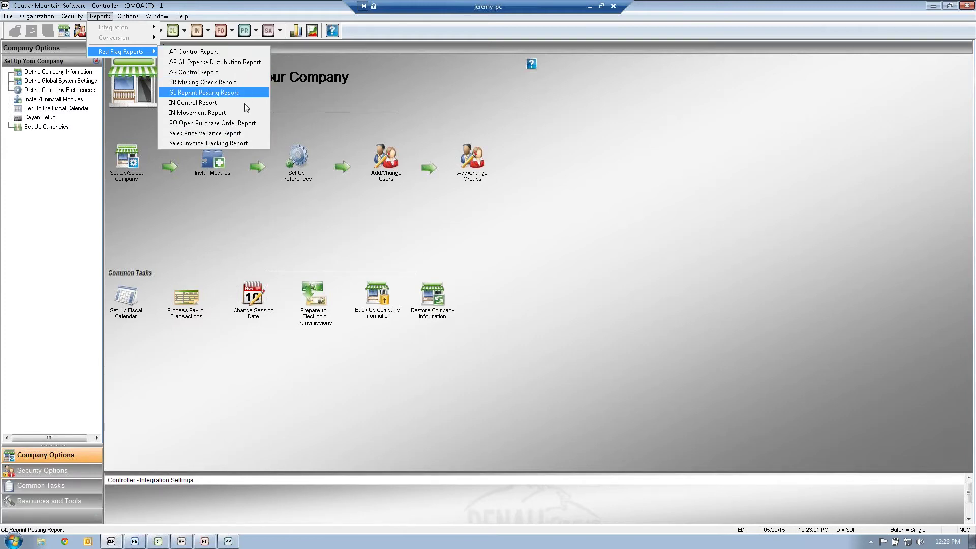
click(592, 170)
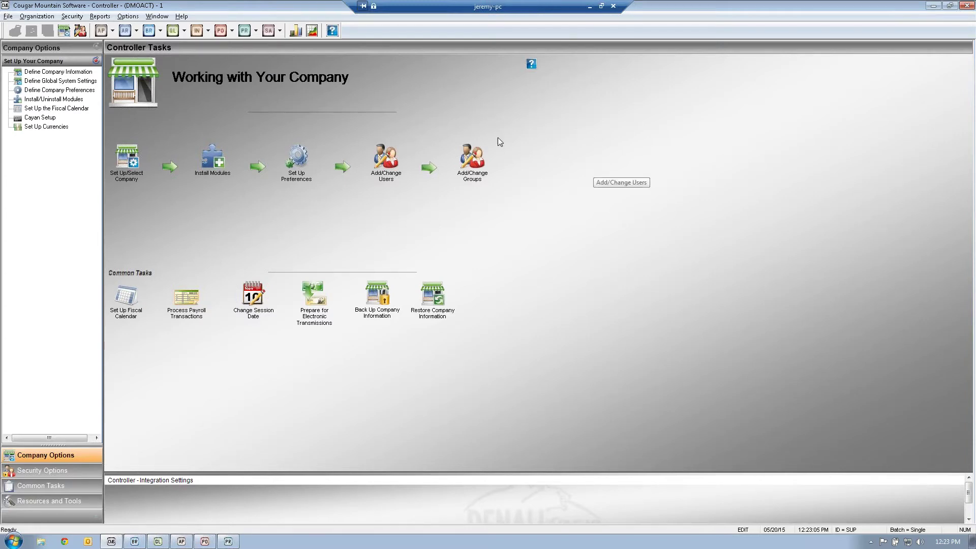
click(99, 16)
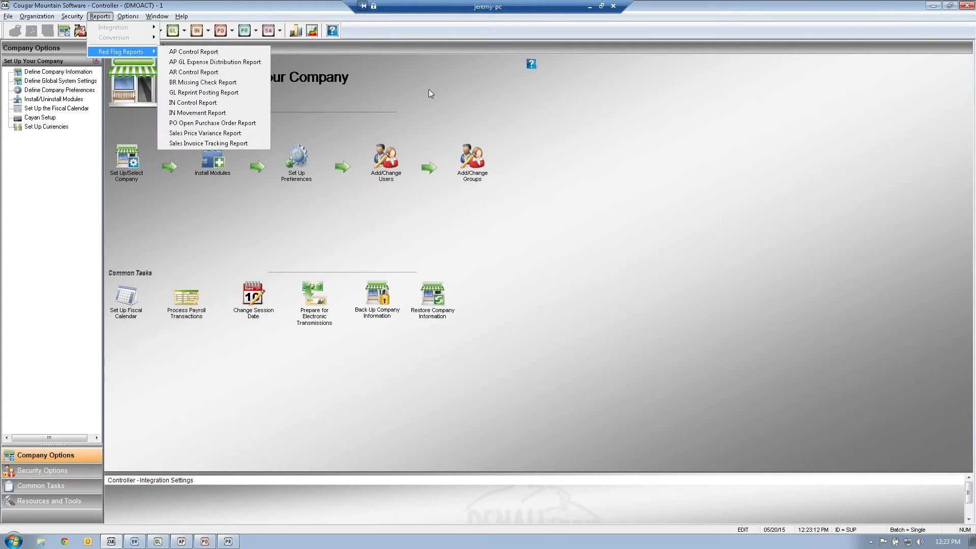
click(535, 44)
Open the monthly webinar series link from the Upcoming Webinars slide in the browser and dismiss the Snagit add-on notice
click(590, 6)
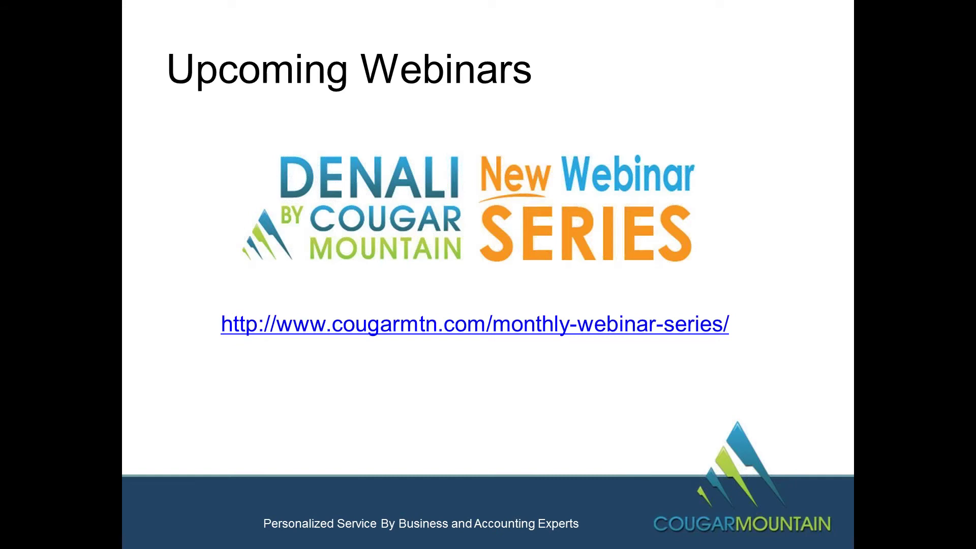
key(alt+Tab)
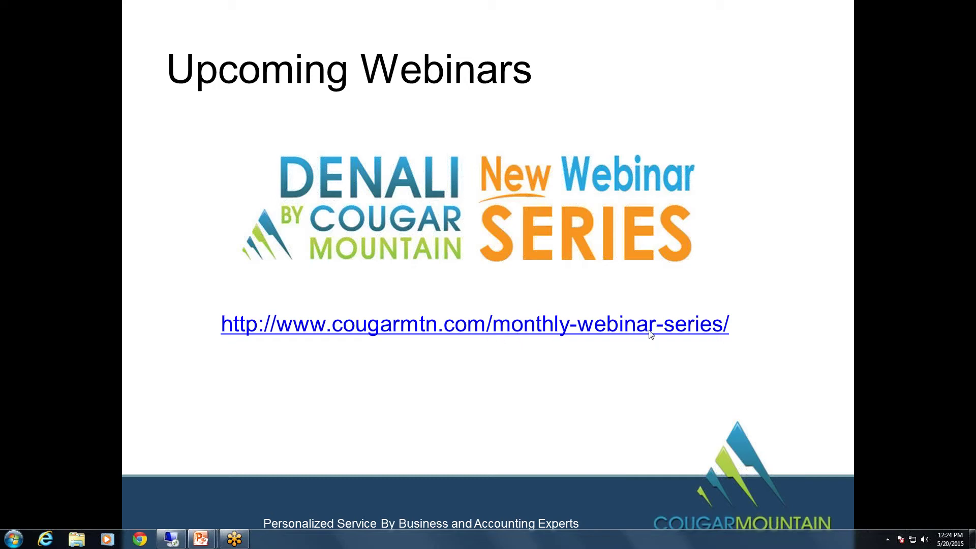
click(490, 327)
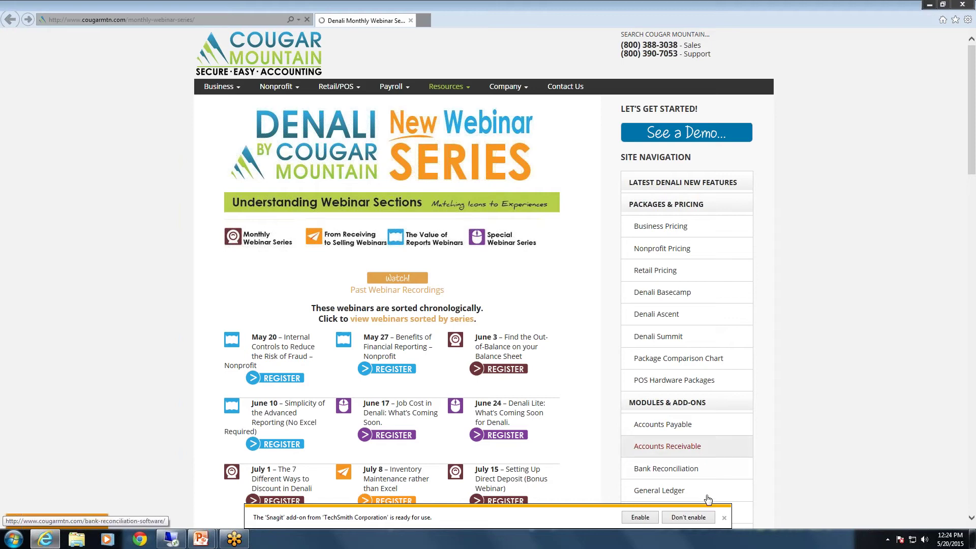
click(724, 518)
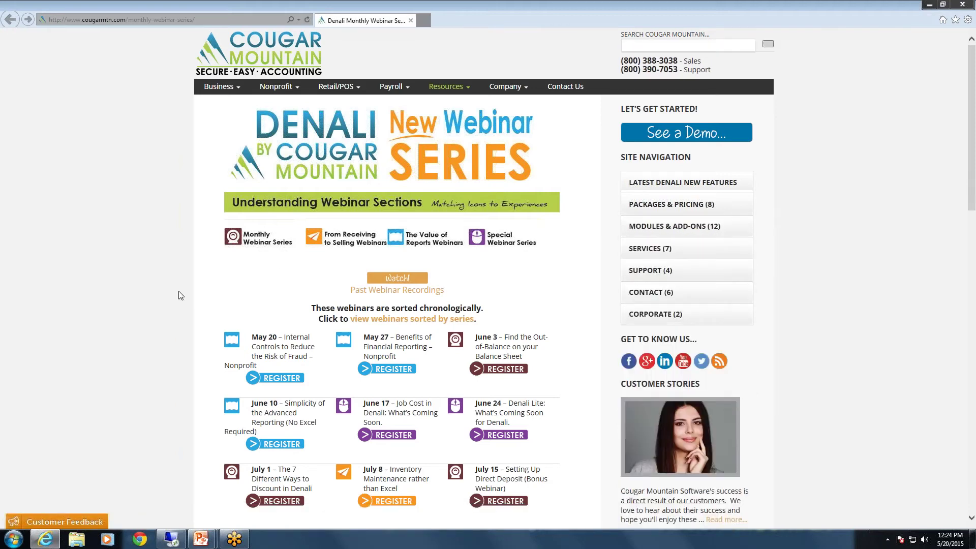
Show the webinars sorted by series, examine the sessions offered in each series, and return to the chronological list
click(407, 319)
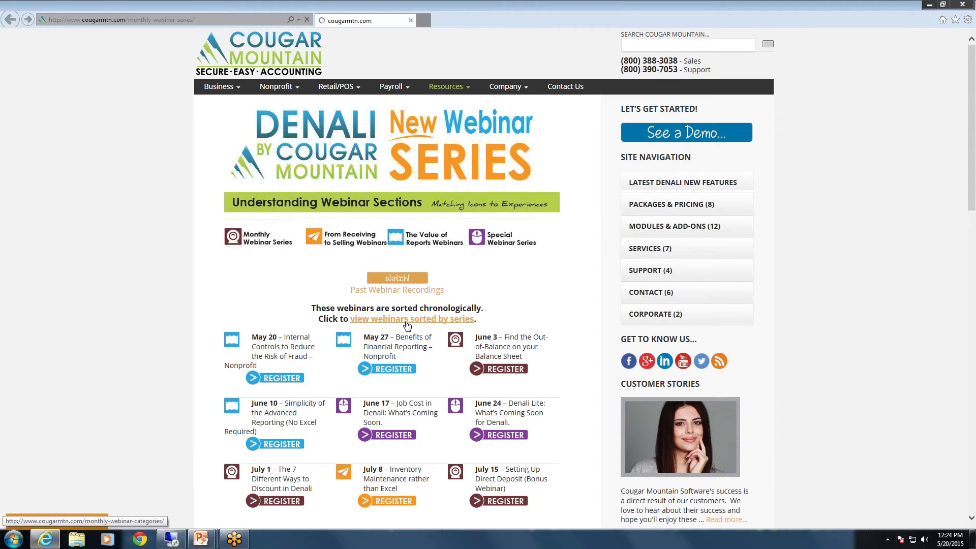
scroll(302, 312, down, 3)
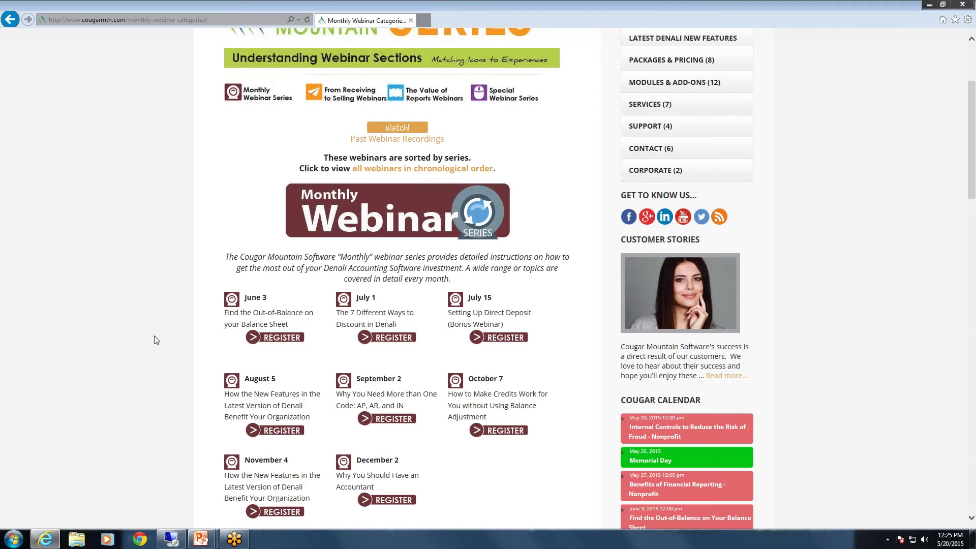
scroll(156, 340, down, 2)
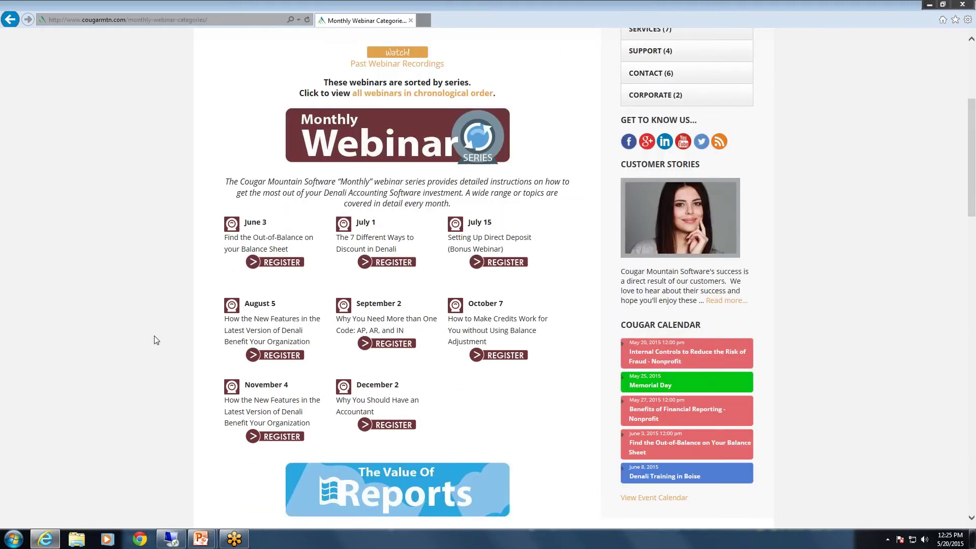
scroll(152, 335, down, 5)
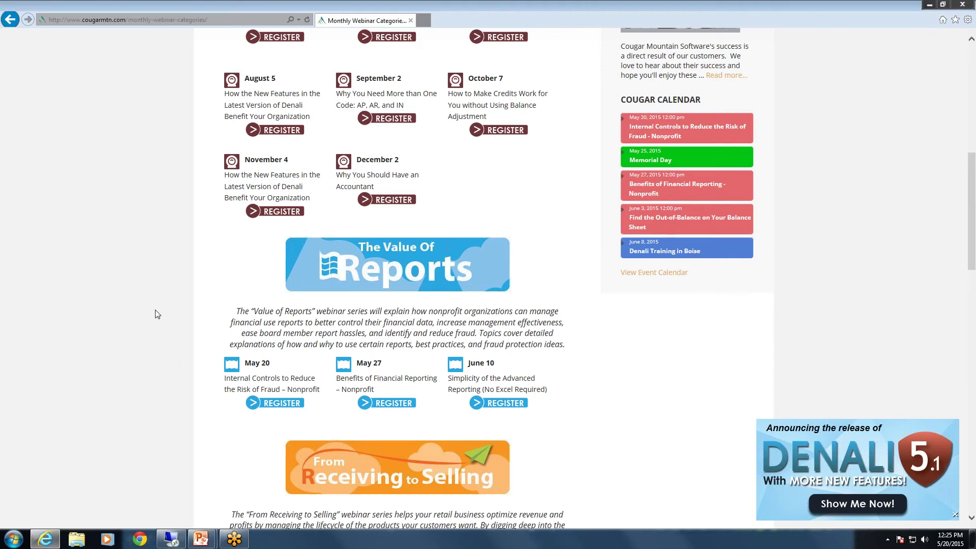
scroll(158, 315, down, 2)
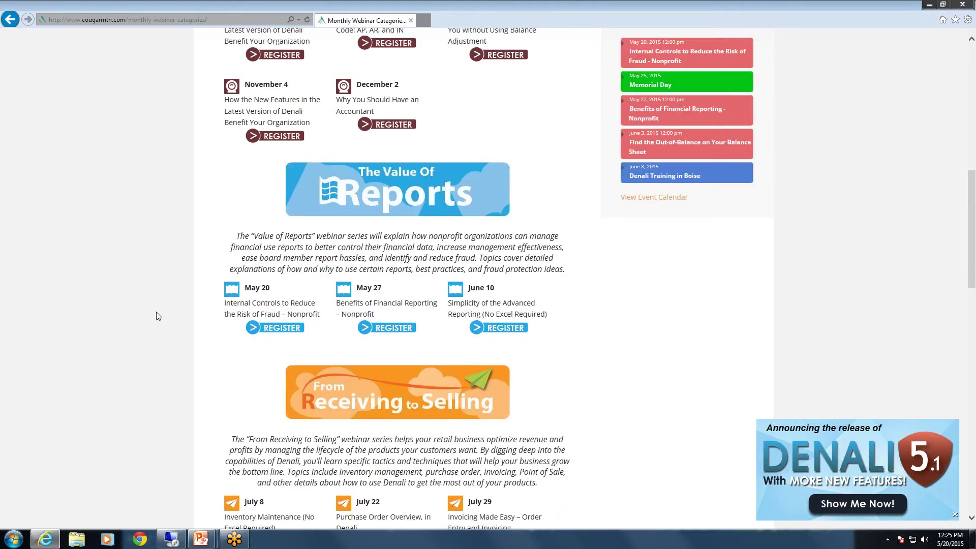
scroll(158, 316, down, 3)
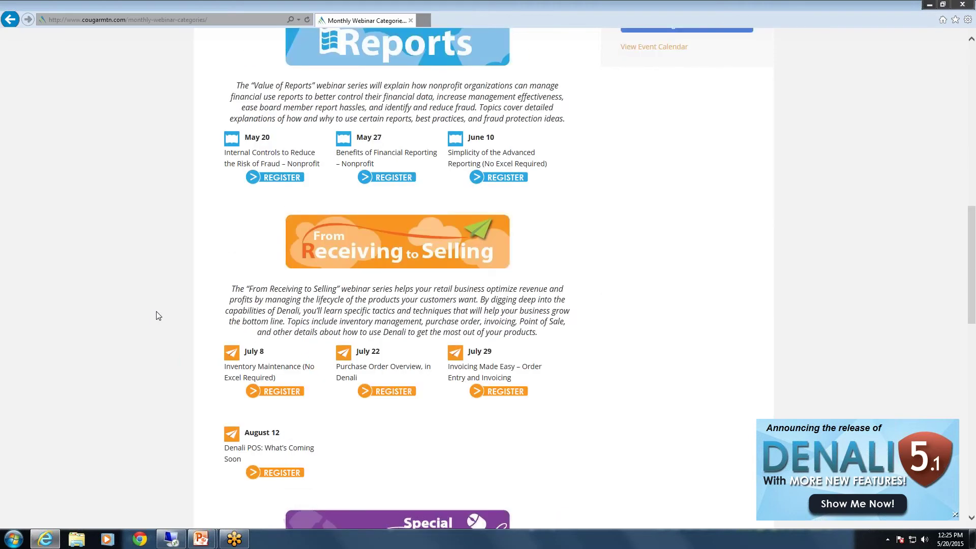
scroll(279, 300, up, 1)
scroll(113, 299, up, 3)
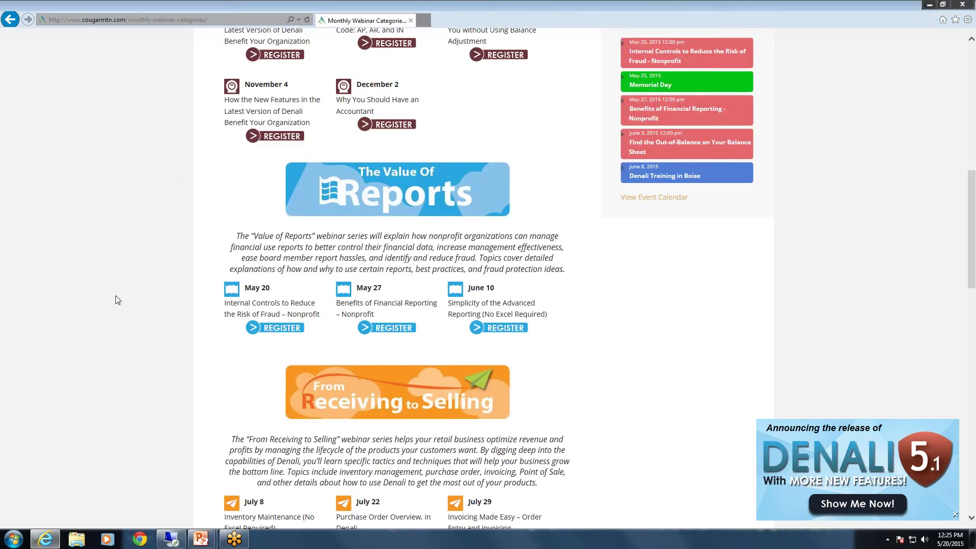
scroll(112, 300, down, 7)
scroll(111, 300, down, 2)
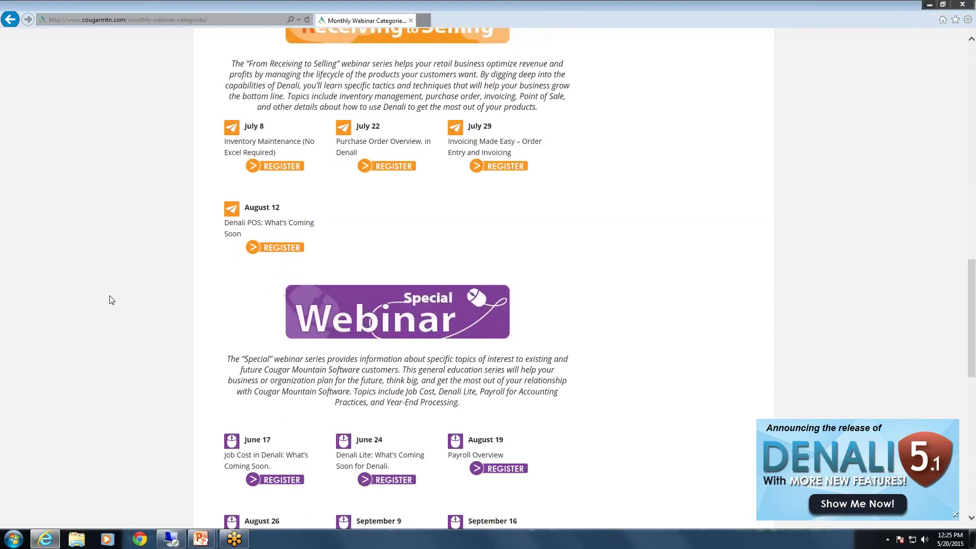
scroll(112, 300, down, 2)
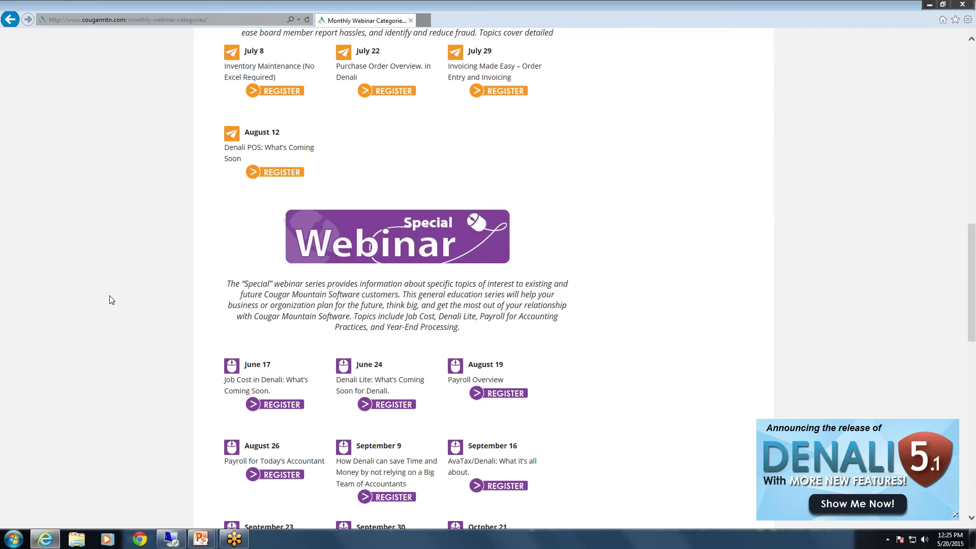
key(F5)
click(410, 319)
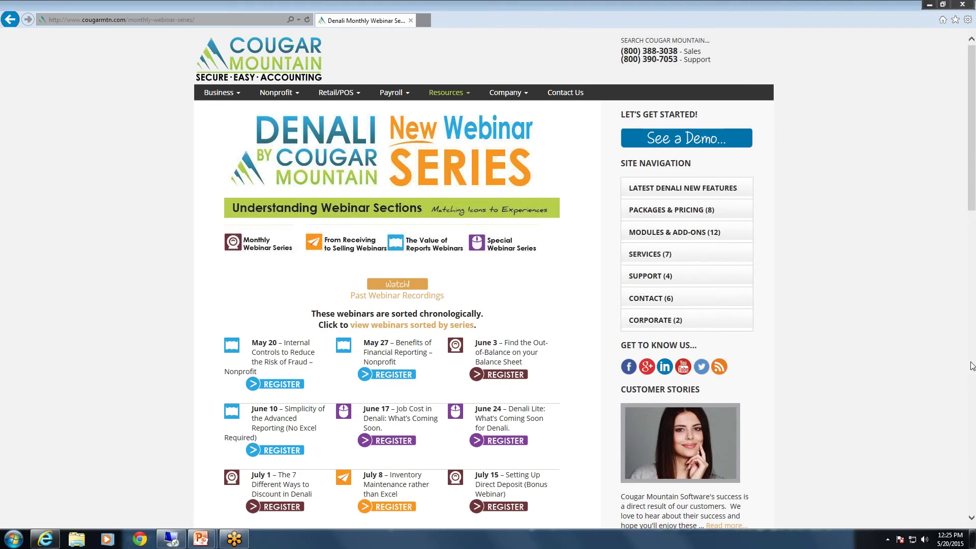
Switch back to the PowerPoint slide show and advance past the Questions or Comments slide to the Thank You slide
mouse_move(202, 538)
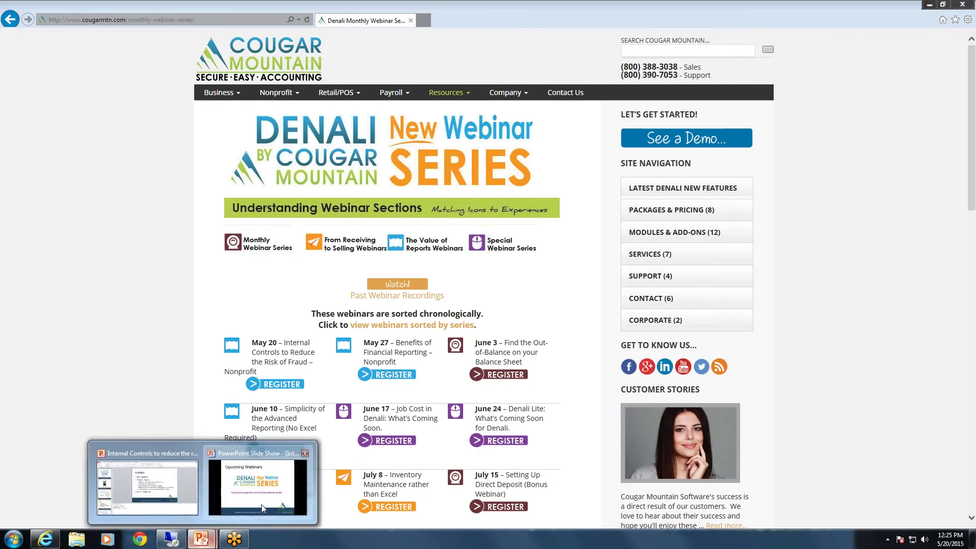
click(261, 504)
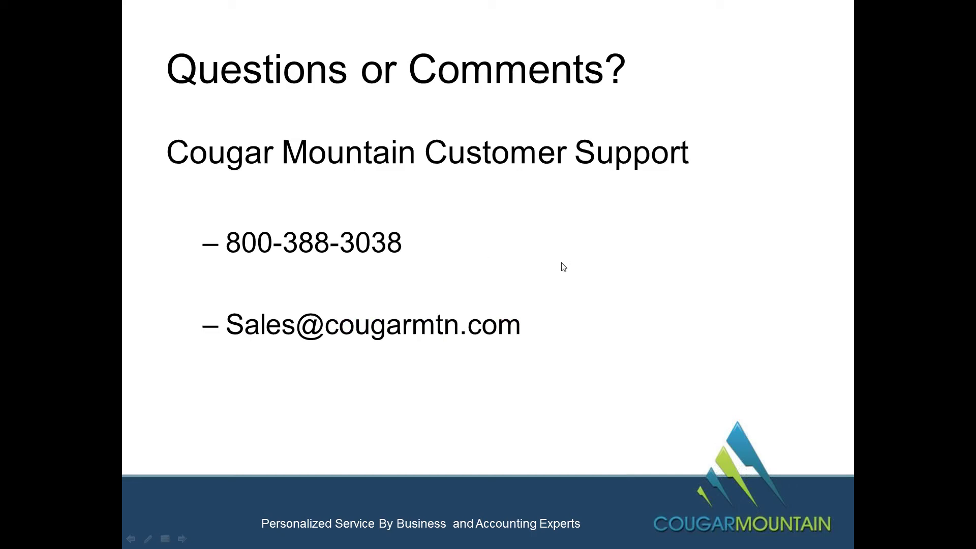
click(700, 288)
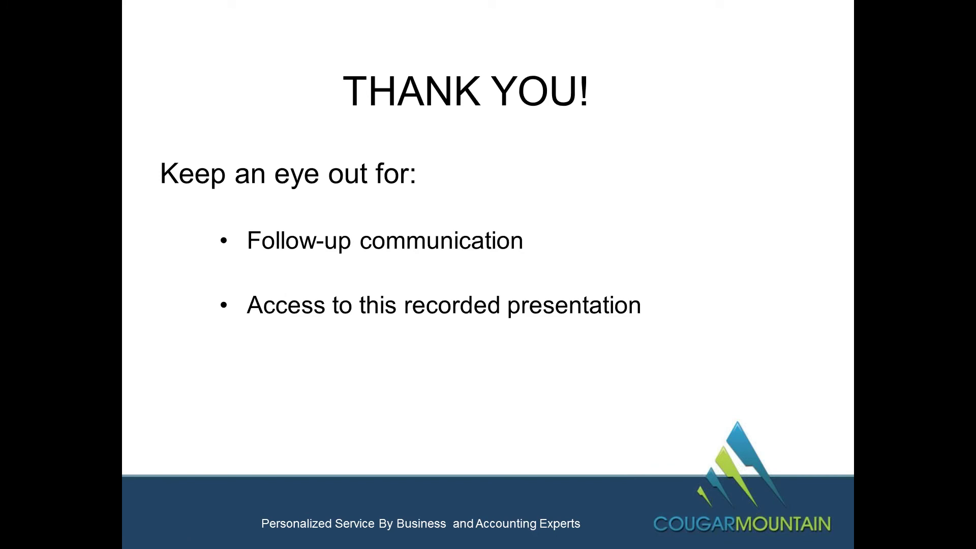